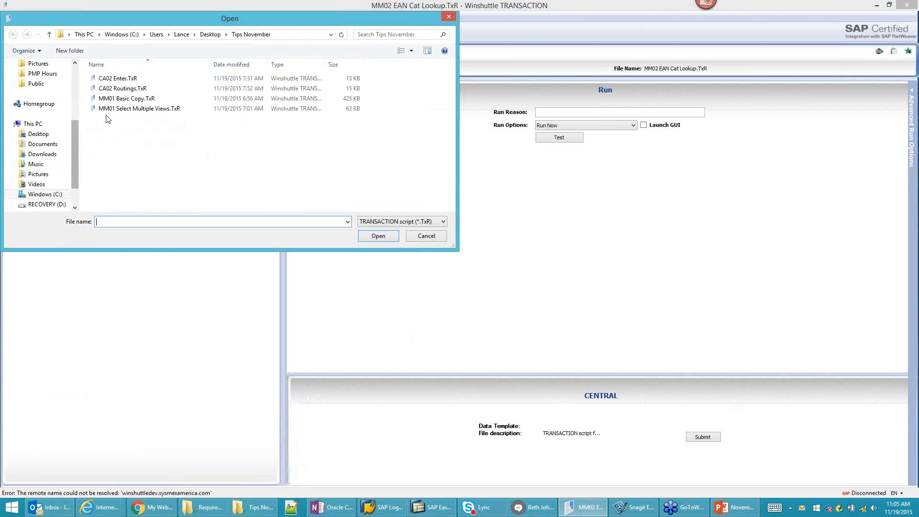
# Step: Load MM01 Basic Copy.TxR, dismiss the connection error, and close Winshuttle TRANSACTION
pyautogui.moveTo(168, 21); pyautogui.dragTo(373, 93)
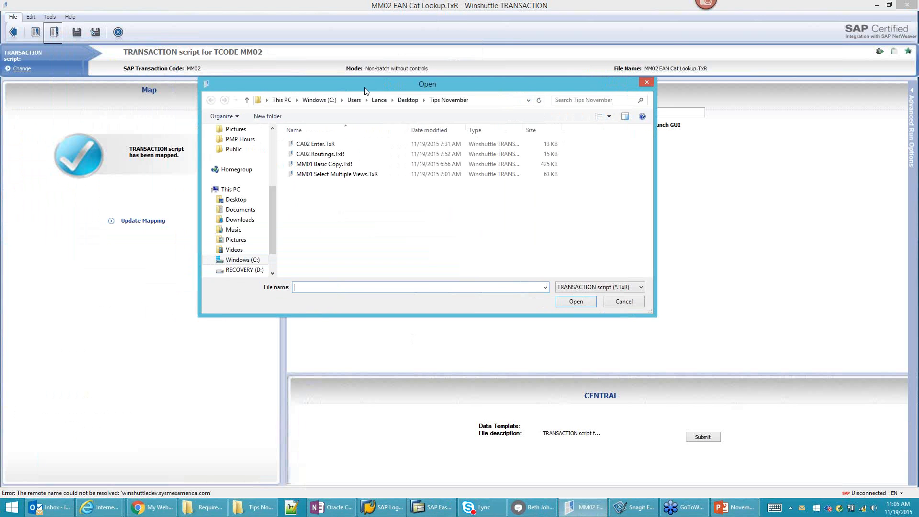
pyautogui.click(322, 164)
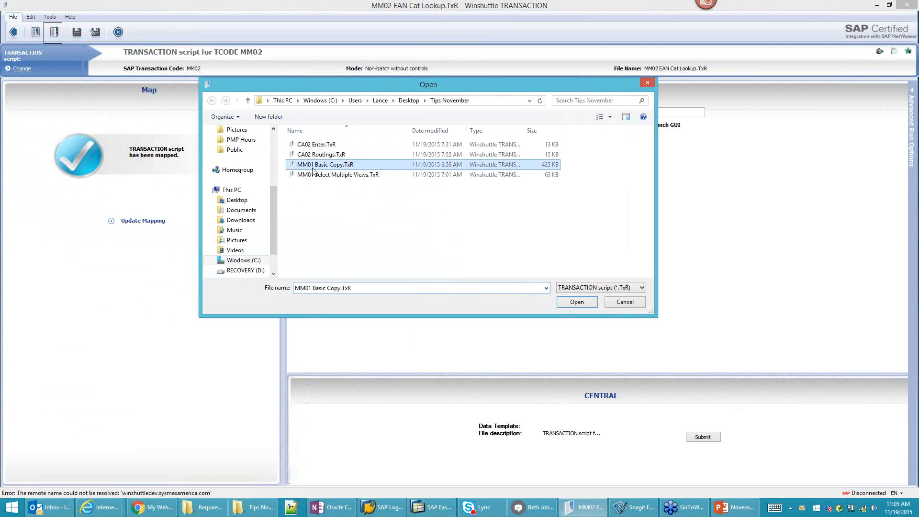
pyautogui.click(576, 303)
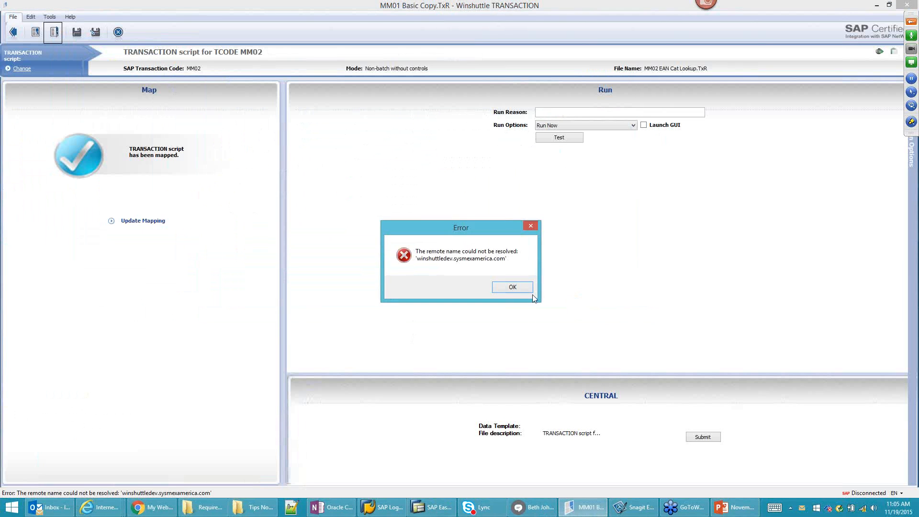
pyautogui.click(511, 287)
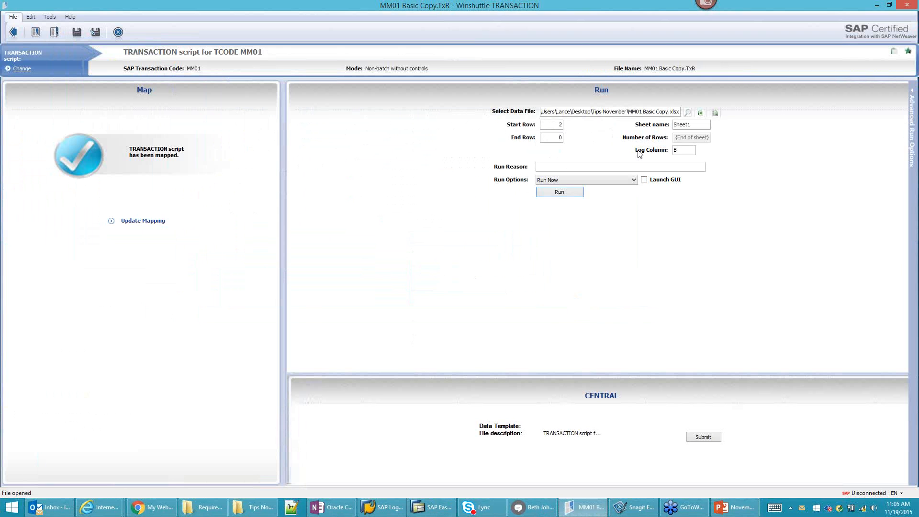
pyautogui.click(907, 5)
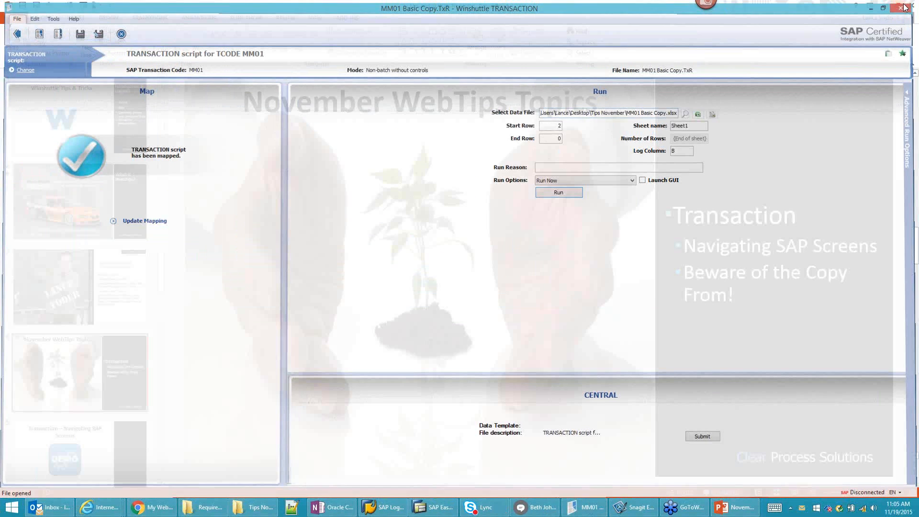
# Step: Minimise the presentation and launch Winshuttle TRANSACTION from the desktop
pyautogui.click(883, 5)
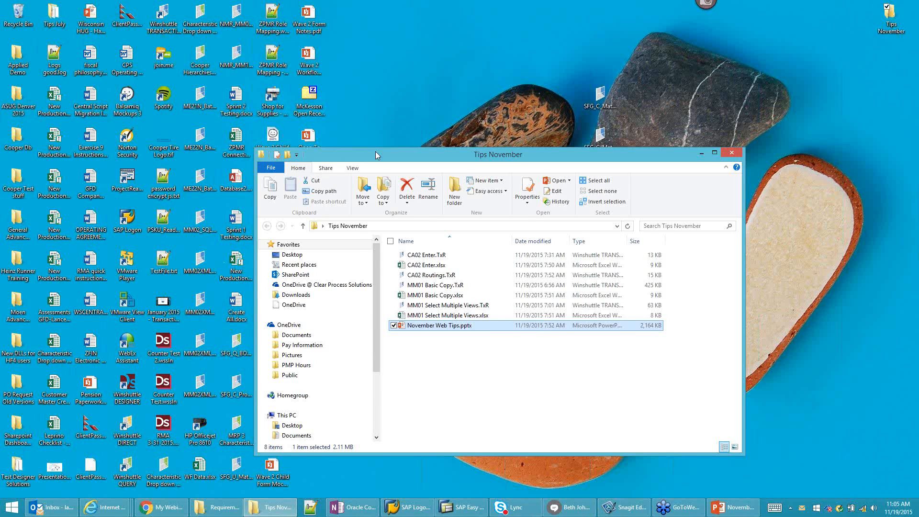
pyautogui.moveTo(354, 152); pyautogui.dragTo(455, 144)
pyautogui.doubleClick(164, 16)
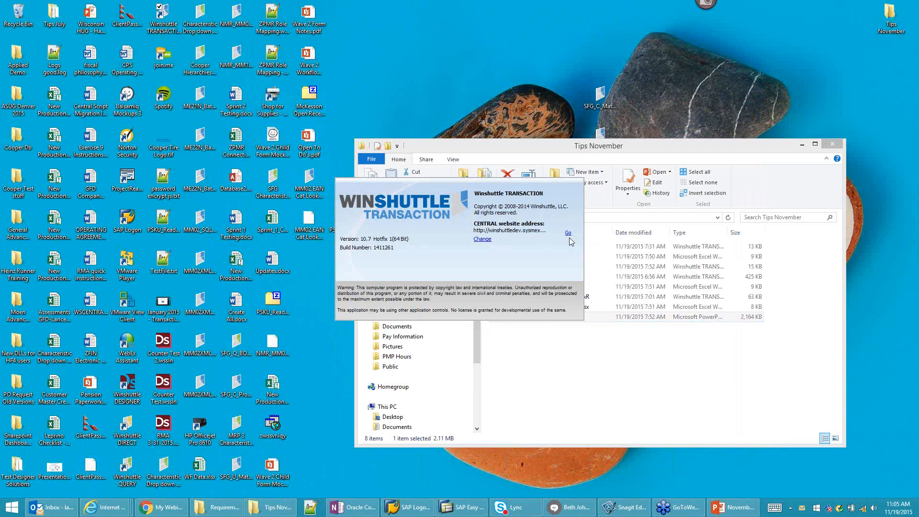
# Step: Sign in to the testcentral.clearprocesssolutions.com CENTRAL server with the user name and password
pyautogui.click(488, 241)
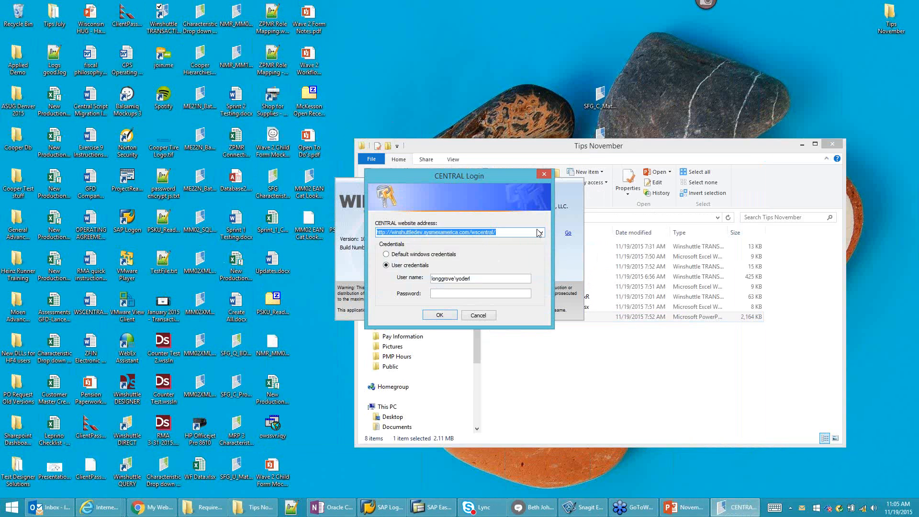
pyautogui.click(541, 233)
pyautogui.click(430, 247)
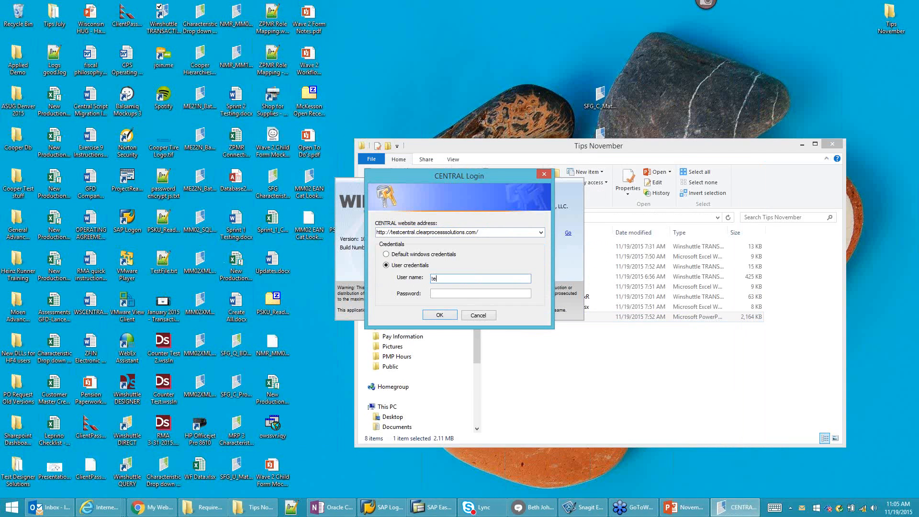
pyautogui.press('Tab')
pyautogui.write('*********')
pyautogui.press('Return')
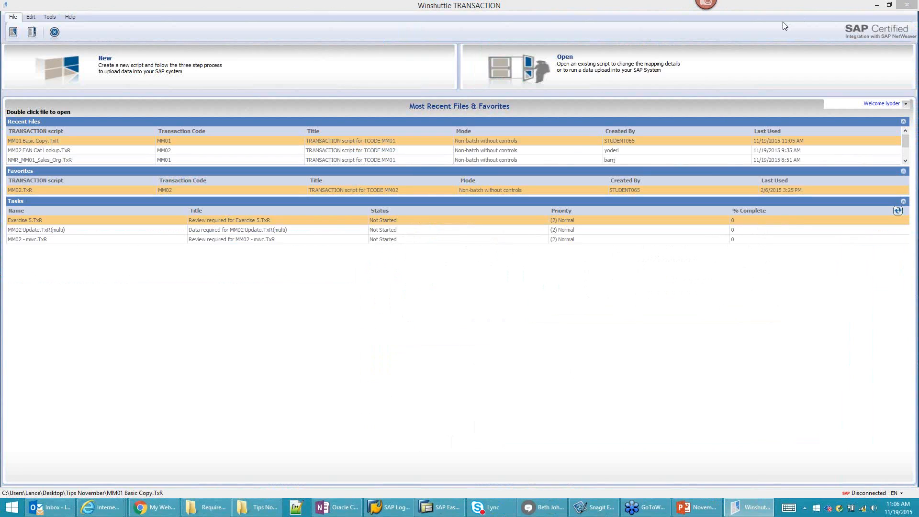
# Step: Open MM01 Basic Copy.TxR from disk and launch its MM01 Basic Copy.xlsx data file in Excel
pyautogui.click(783, 22)
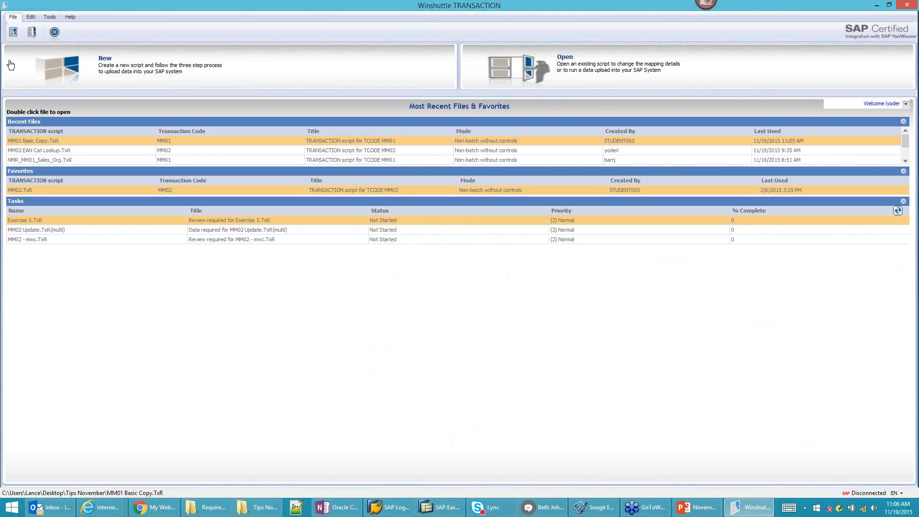
pyautogui.click(33, 34)
pyautogui.click(44, 50)
pyautogui.click(321, 165)
pyautogui.click(575, 301)
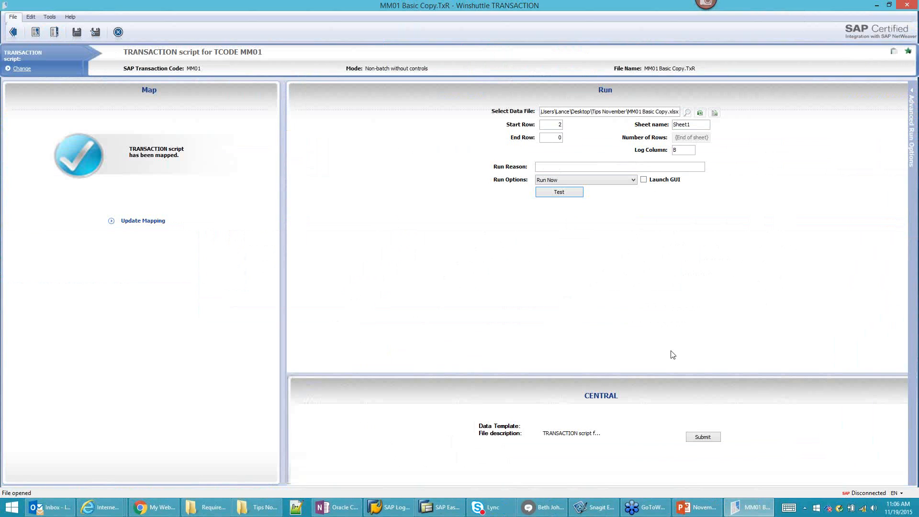
pyautogui.click(700, 114)
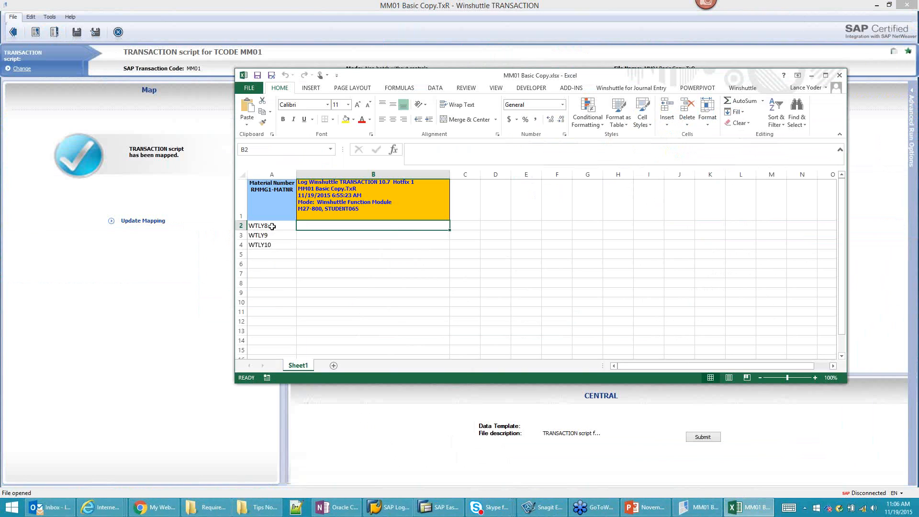
# Step: Check material WTLY8 in cell A2, then minimise Excel
pyautogui.click(272, 226)
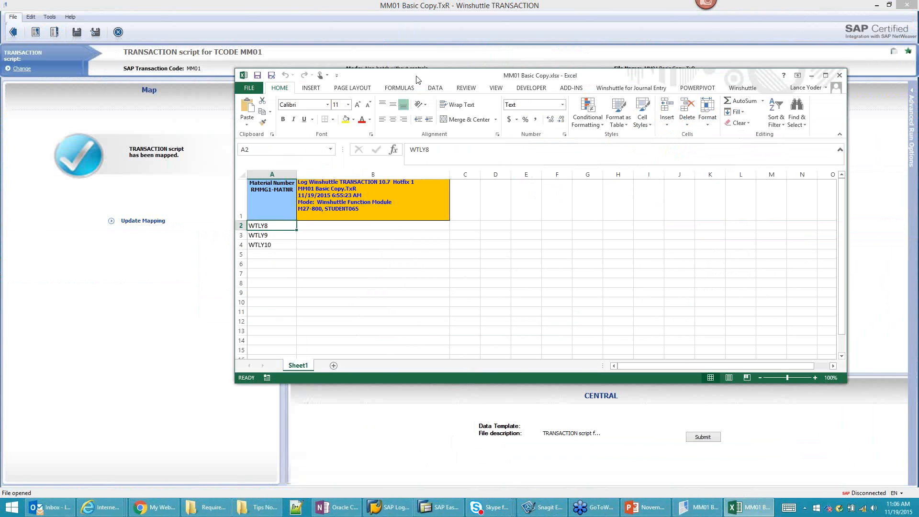
pyautogui.click(812, 76)
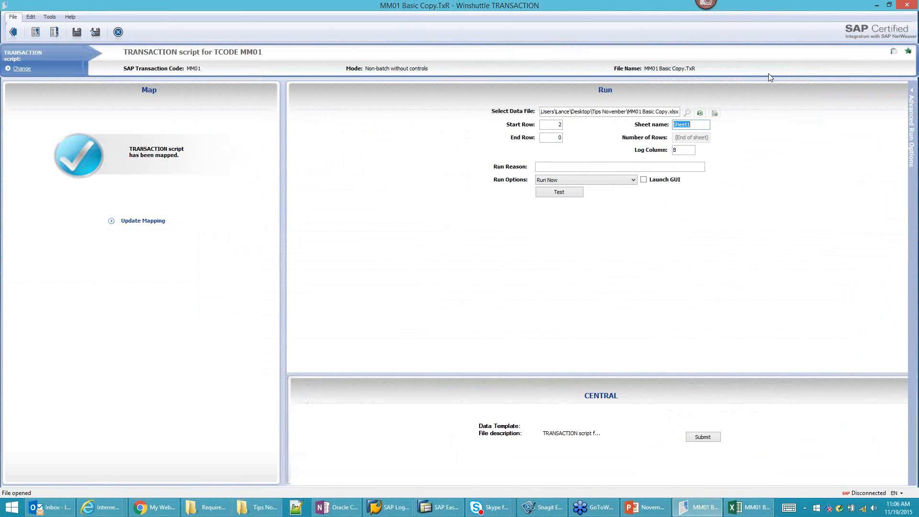
# Step: Run only the first row with Step-by-Step Run - Stop on all Screens
pyautogui.click(625, 181)
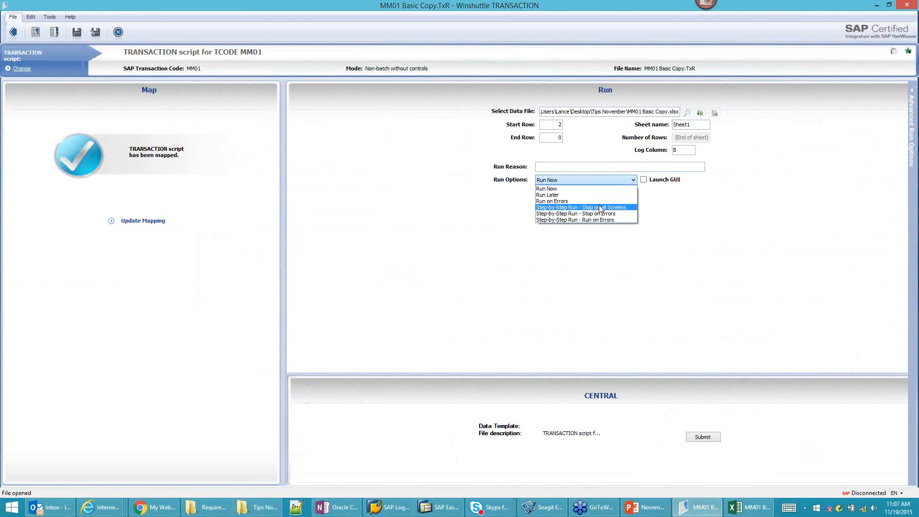
pyautogui.click(596, 207)
pyautogui.click(561, 194)
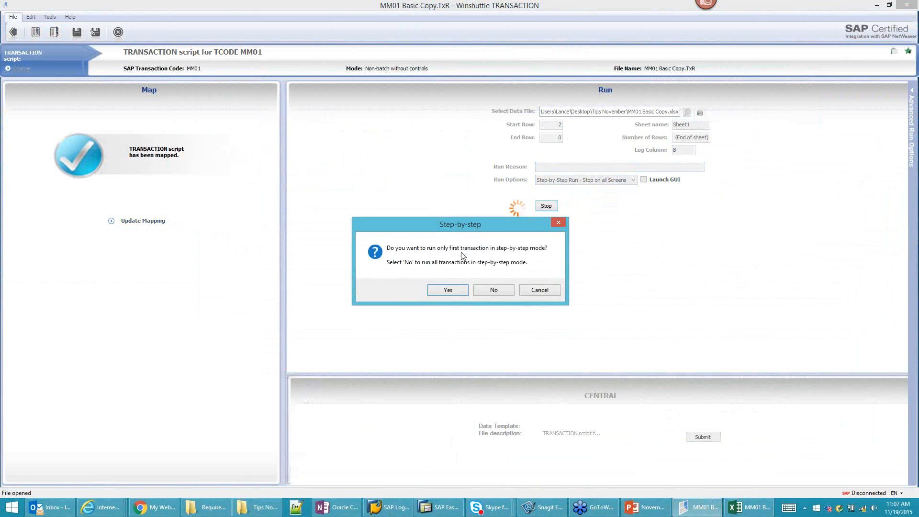
pyautogui.click(453, 292)
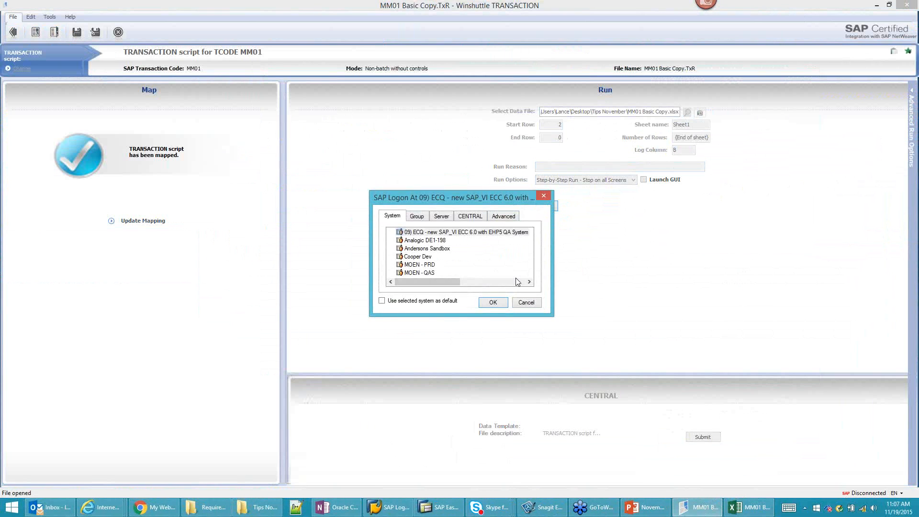
# Step: Log on to the SAP Sandbox system with the password
pyautogui.scroll(-2, 430, 274)
pyautogui.click(421, 257)
pyautogui.click(493, 304)
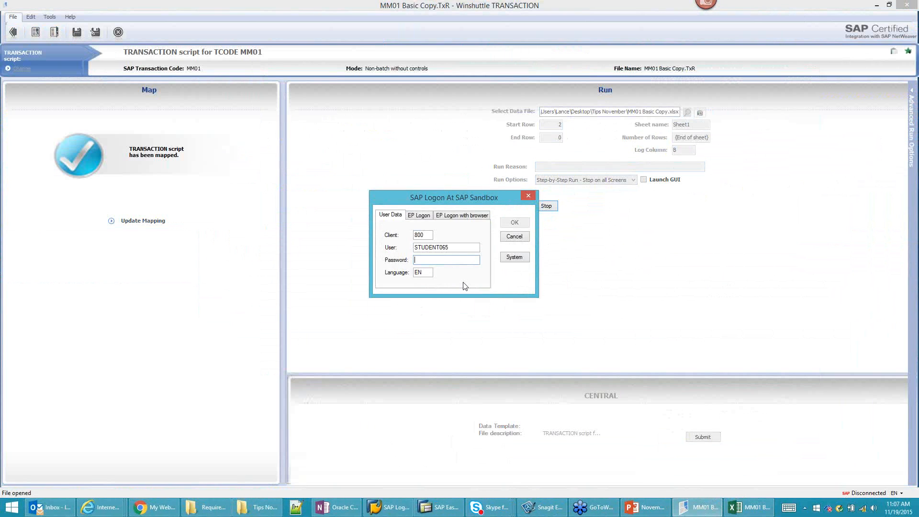
pyautogui.write('**********')
pyautogui.click(507, 227)
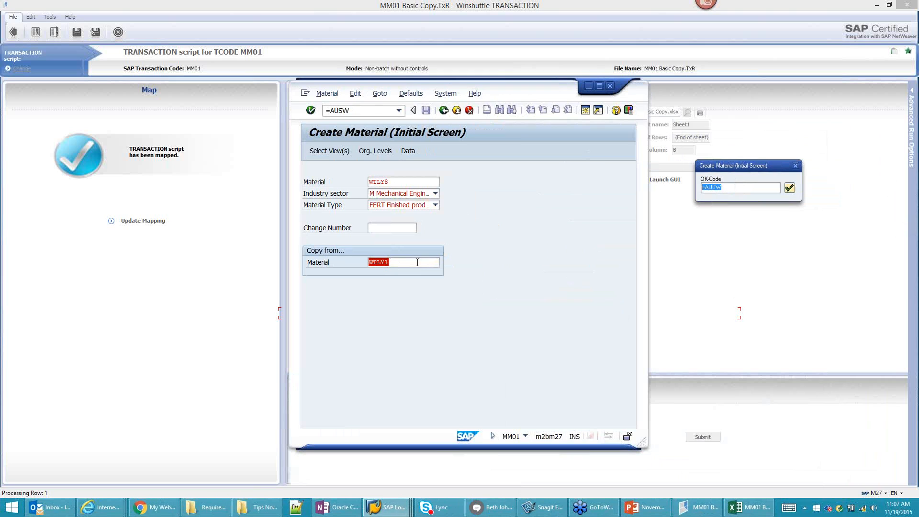
# Step: Advance WTLY8 past the initial screen and view selection into Basic data 1
pyautogui.click(789, 189)
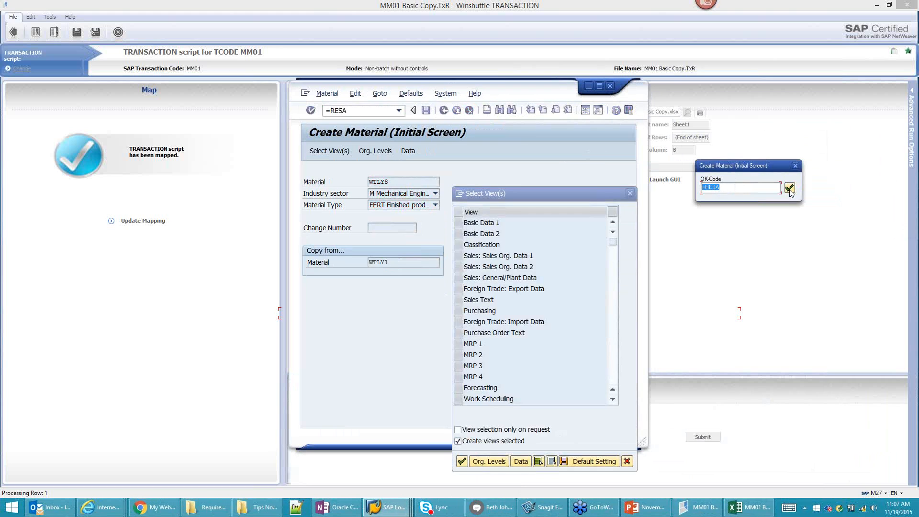
pyautogui.click(789, 189)
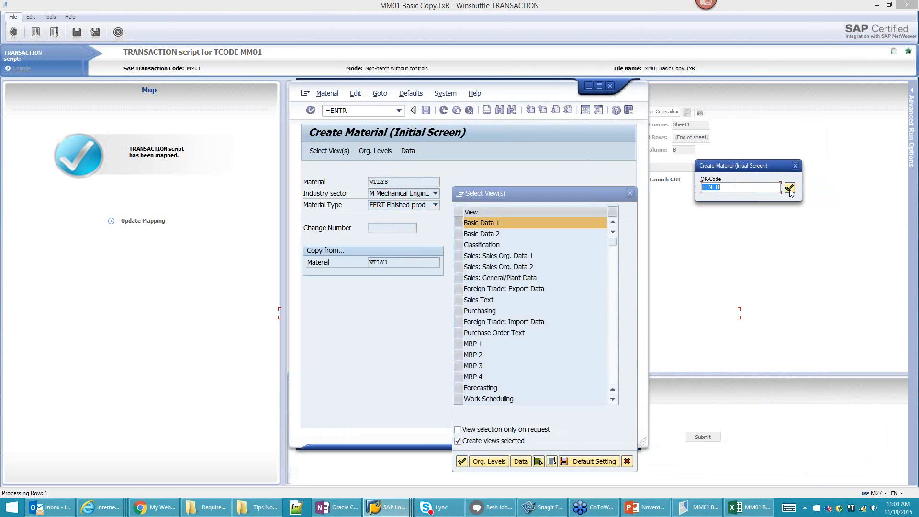
pyautogui.click(790, 189)
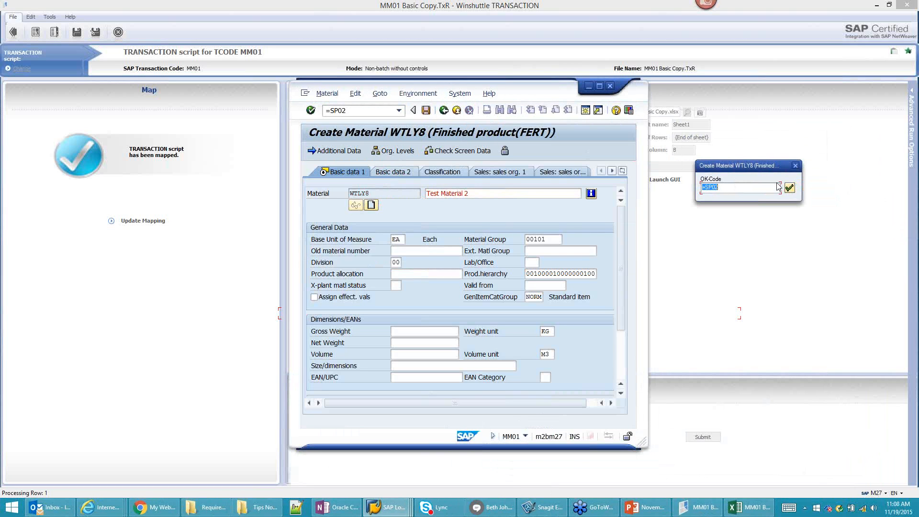
pyautogui.moveTo(732, 171); pyautogui.dragTo(688, 137)
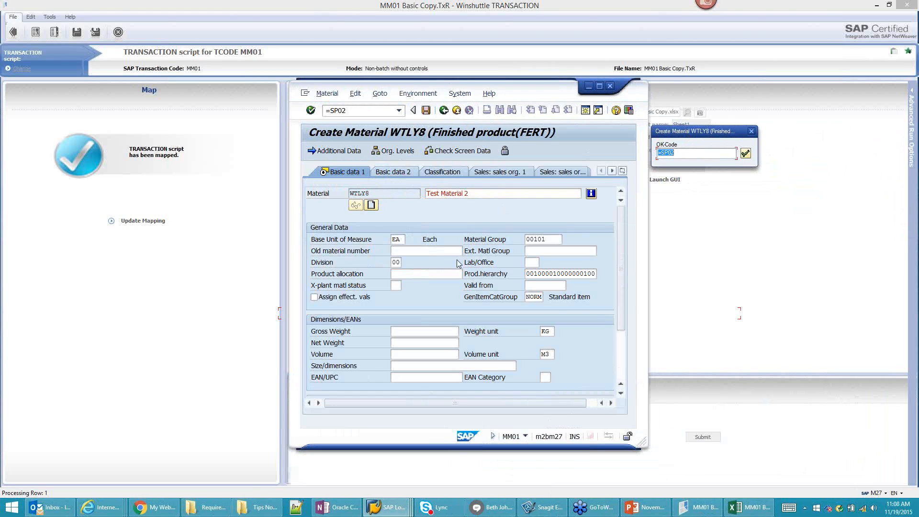
# Step: Step through Basic data 1 and the FR description Test Material Deux to Basic data 2
pyautogui.click(745, 154)
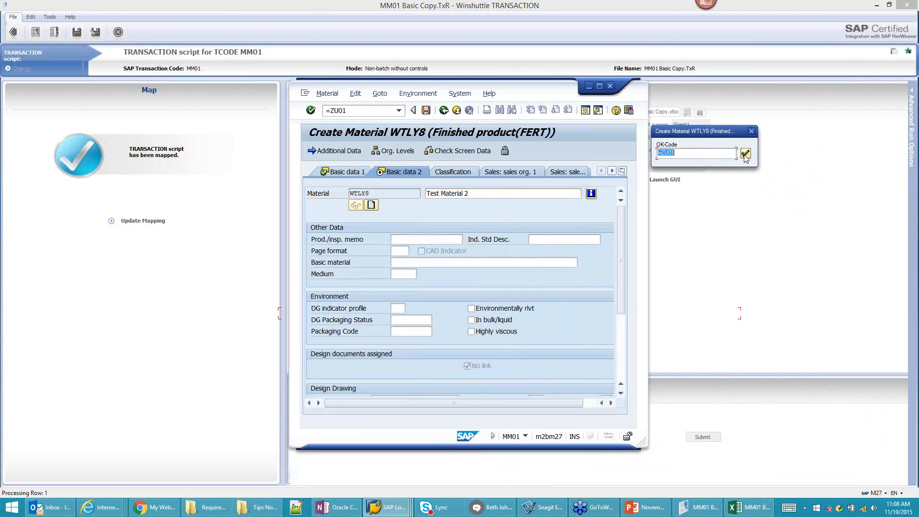
pyautogui.click(745, 155)
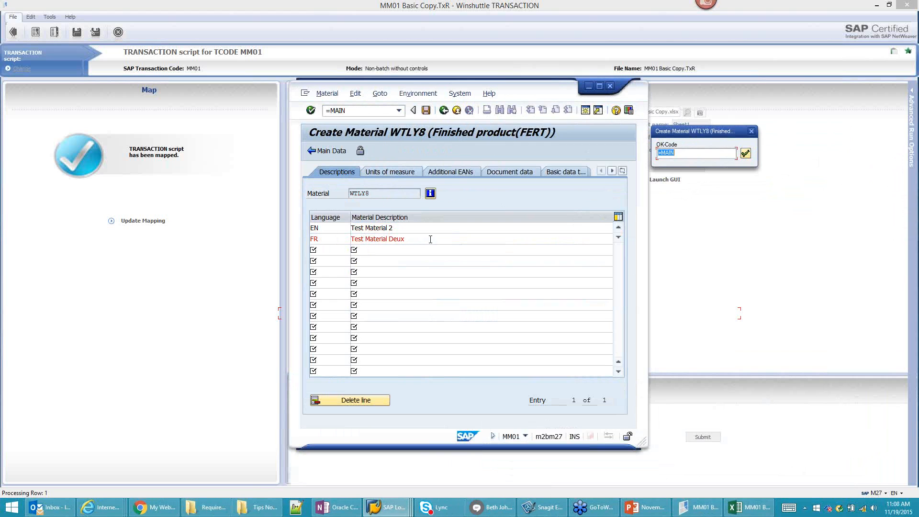
pyautogui.click(745, 154)
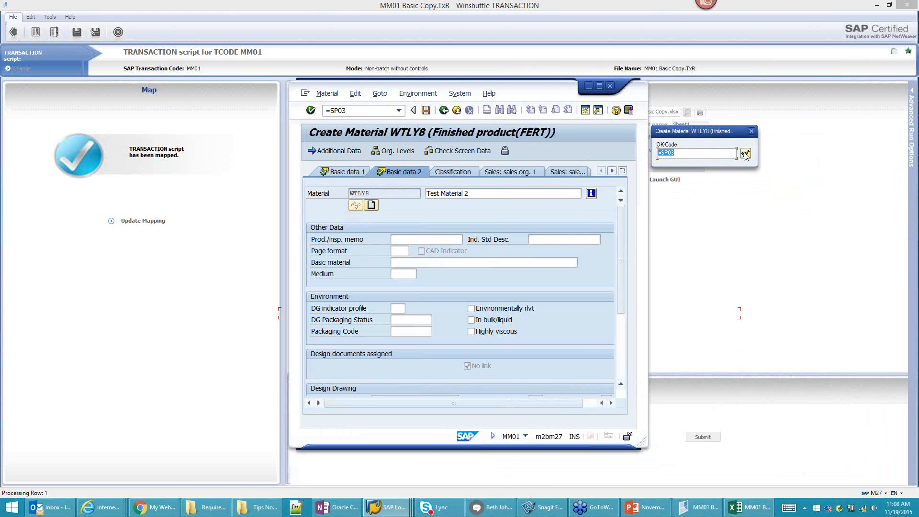
# Step: Step through class search and assign WTLY8 class CO (Components), type 001, reaching plant 1000
pyautogui.click(745, 154)
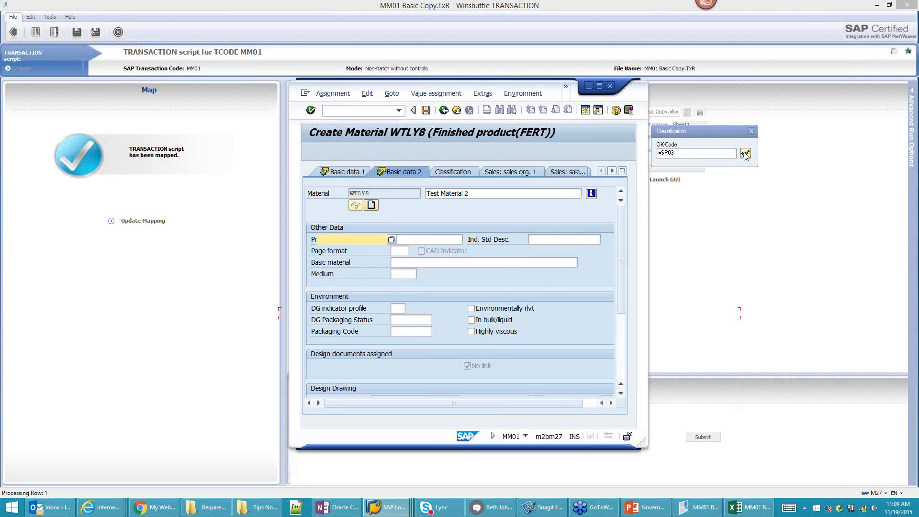
pyautogui.click(745, 154)
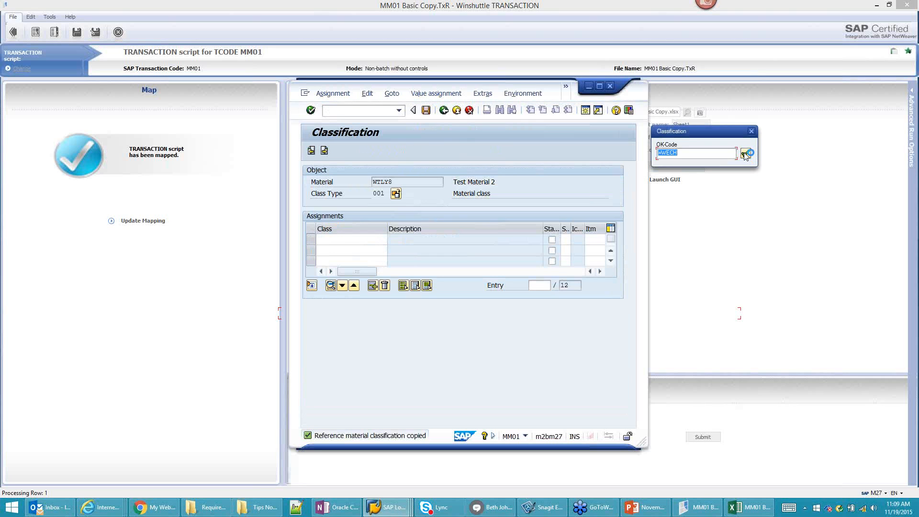
pyautogui.click(746, 154)
pyautogui.click(745, 154)
pyautogui.click(745, 154)
pyautogui.click(745, 154)
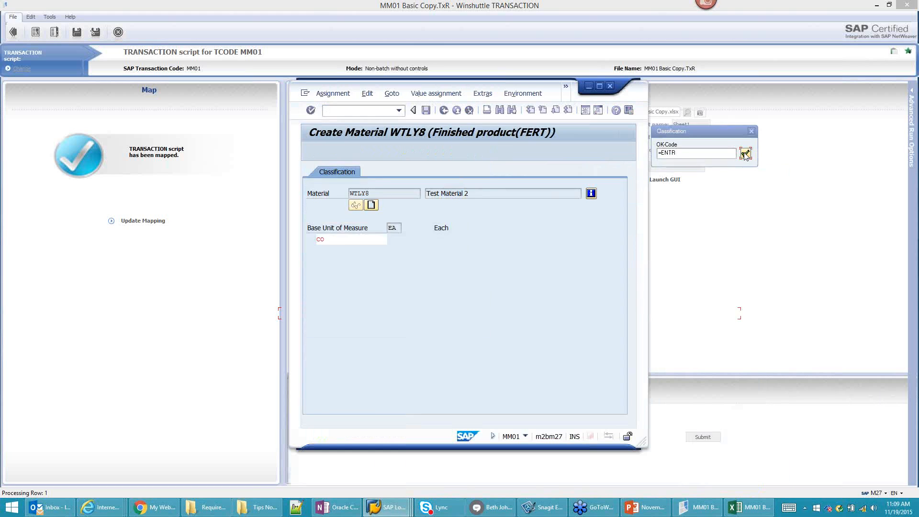
pyautogui.click(746, 154)
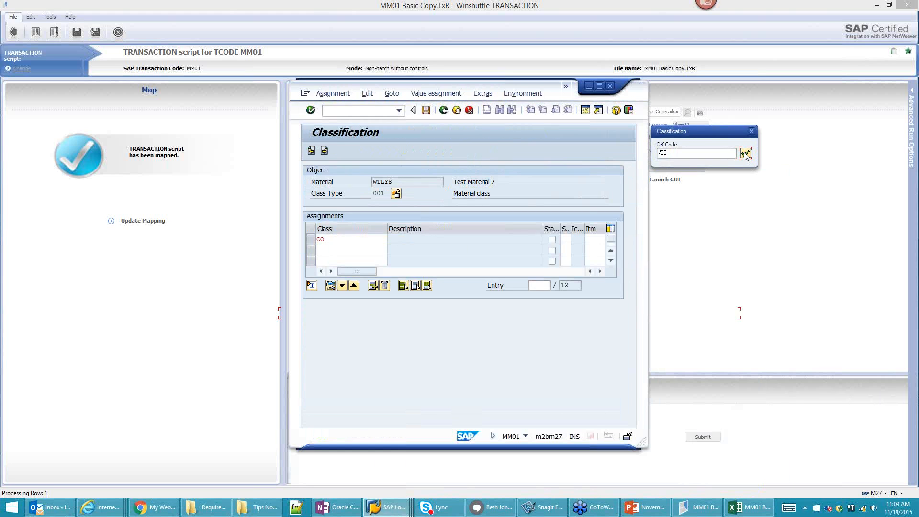
pyautogui.click(746, 154)
pyautogui.click(746, 154)
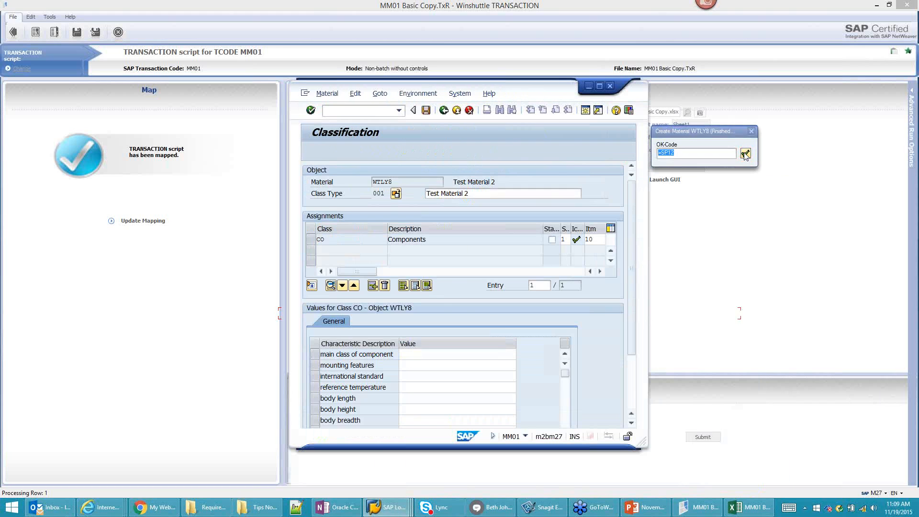
pyautogui.click(745, 154)
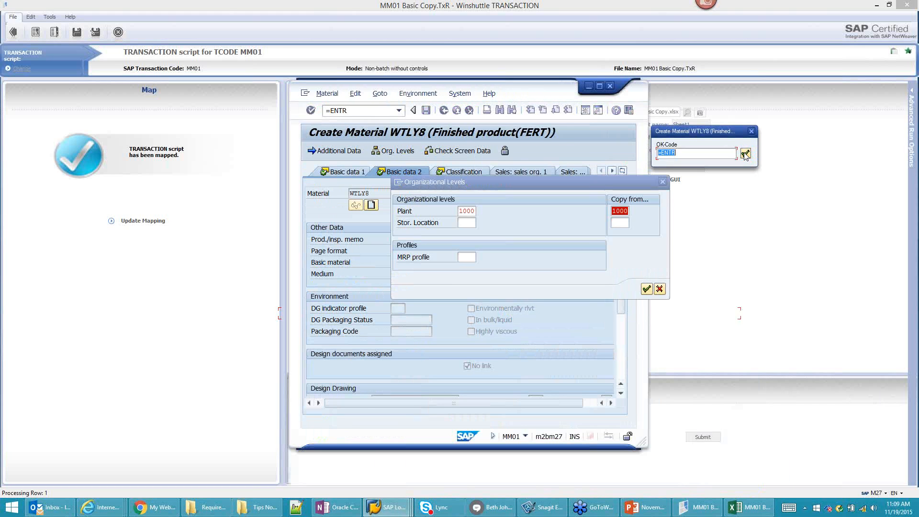
# Step: Step WTLY8 through MRP 1 to MRP 4 and Work scheduling views
pyautogui.click(745, 154)
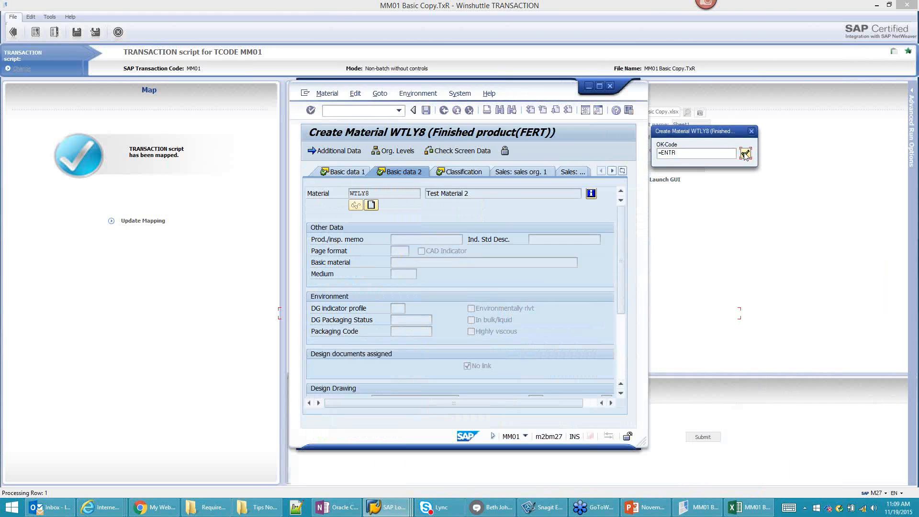
pyautogui.click(745, 155)
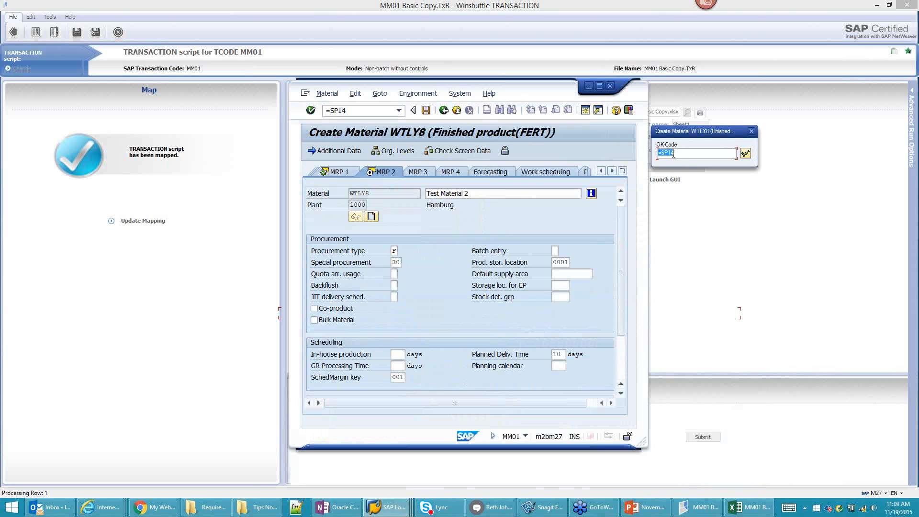
pyautogui.click(745, 154)
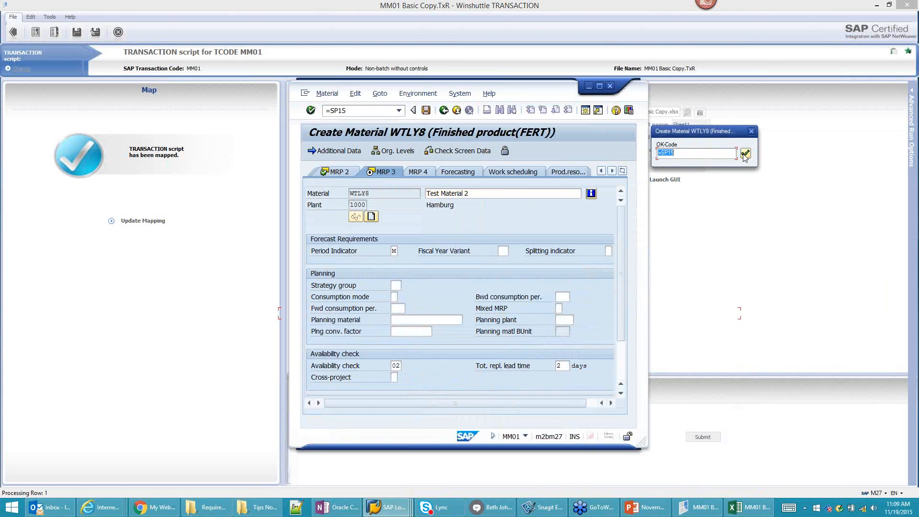
pyautogui.click(745, 153)
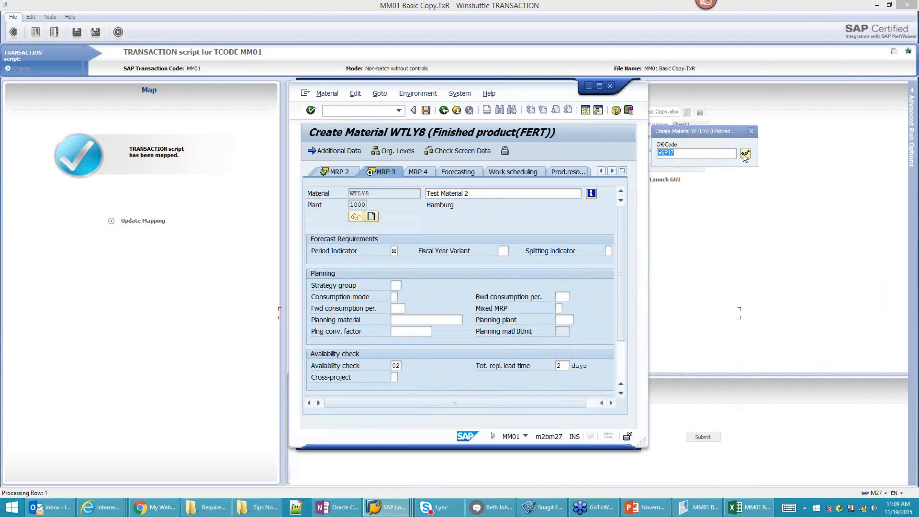
pyautogui.click(746, 153)
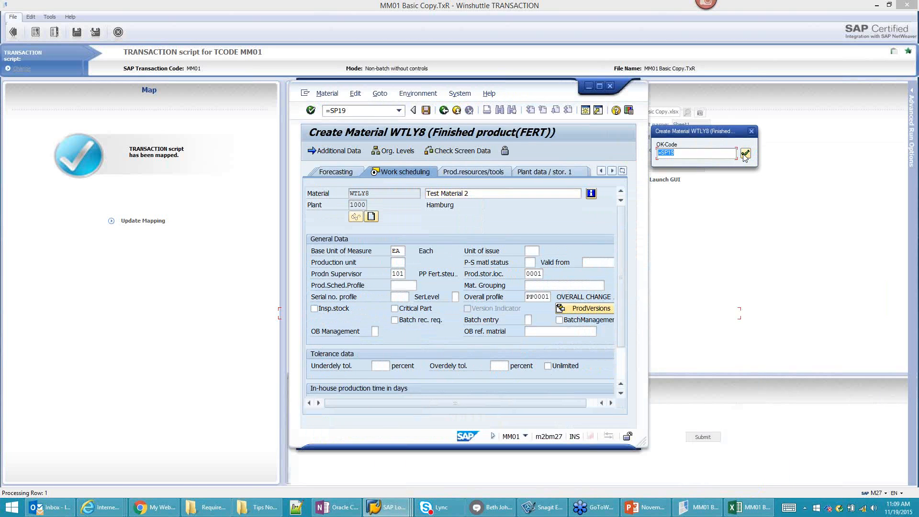
pyautogui.click(746, 154)
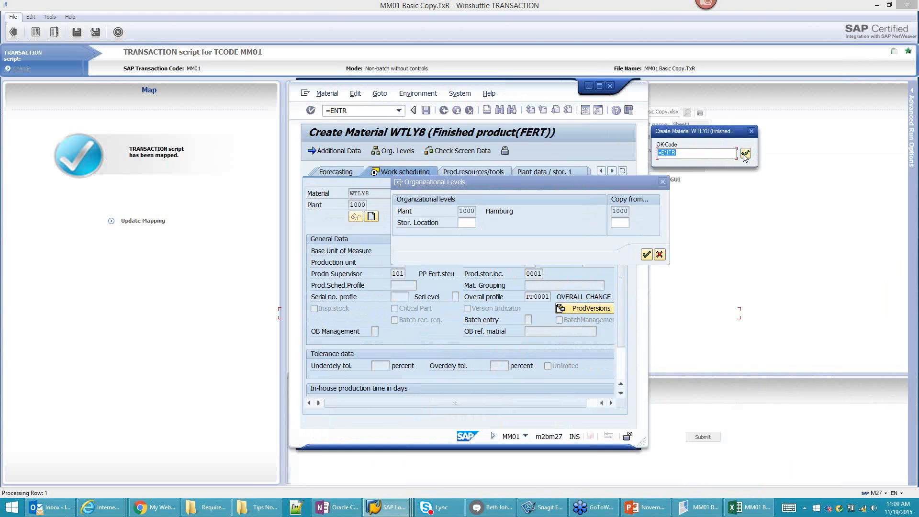
# Step: Advance through plant data, quality, accounting and costing views, then save WTLY8
pyautogui.click(746, 154)
pyautogui.click(746, 153)
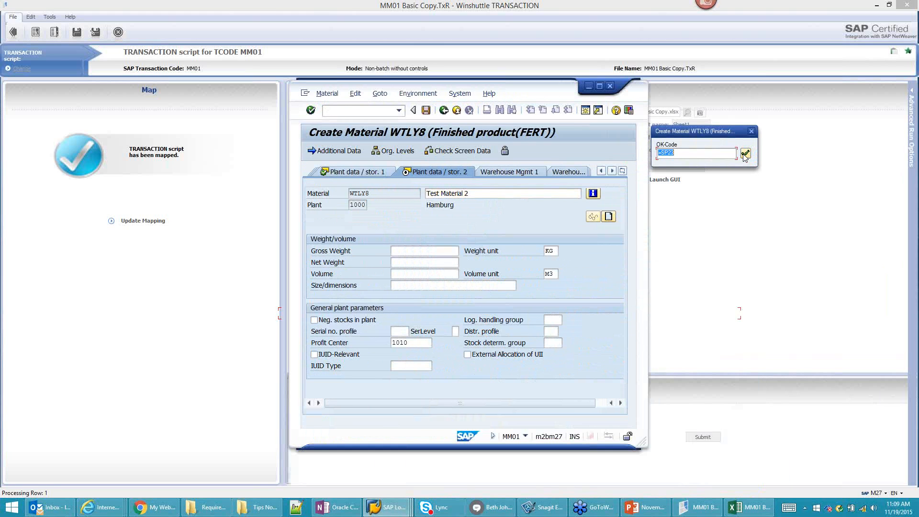
pyautogui.click(745, 154)
pyautogui.click(746, 153)
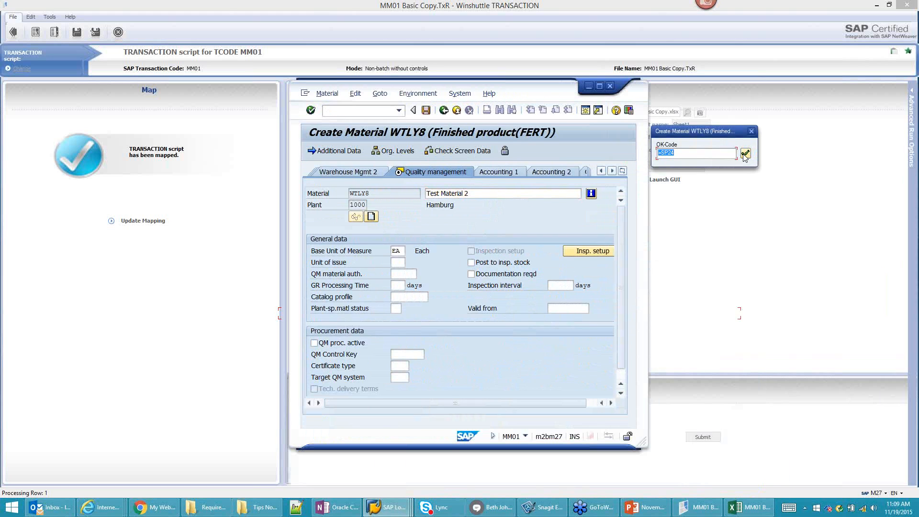
pyautogui.click(745, 153)
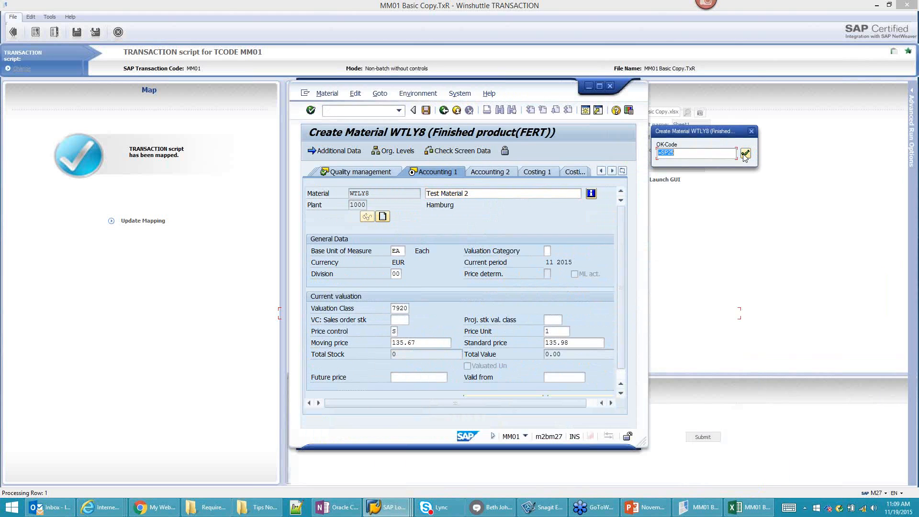
pyautogui.click(745, 154)
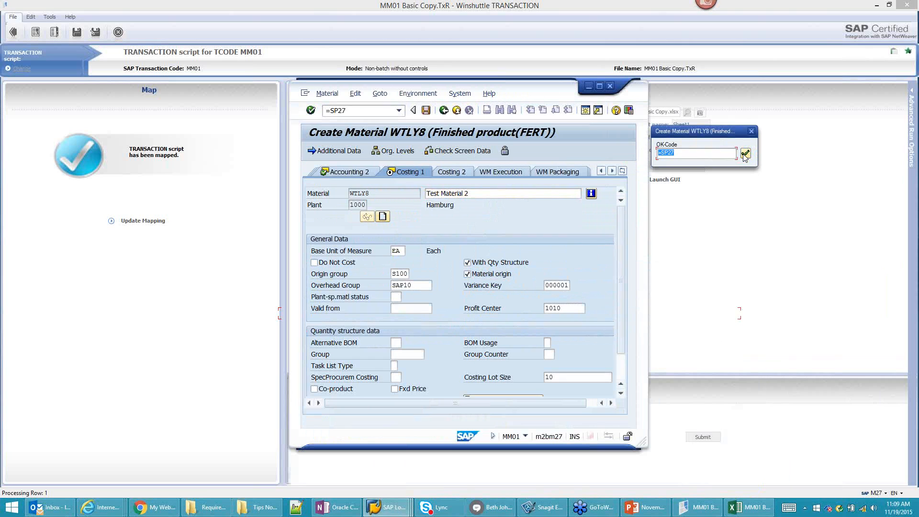
pyautogui.click(746, 154)
pyautogui.click(743, 155)
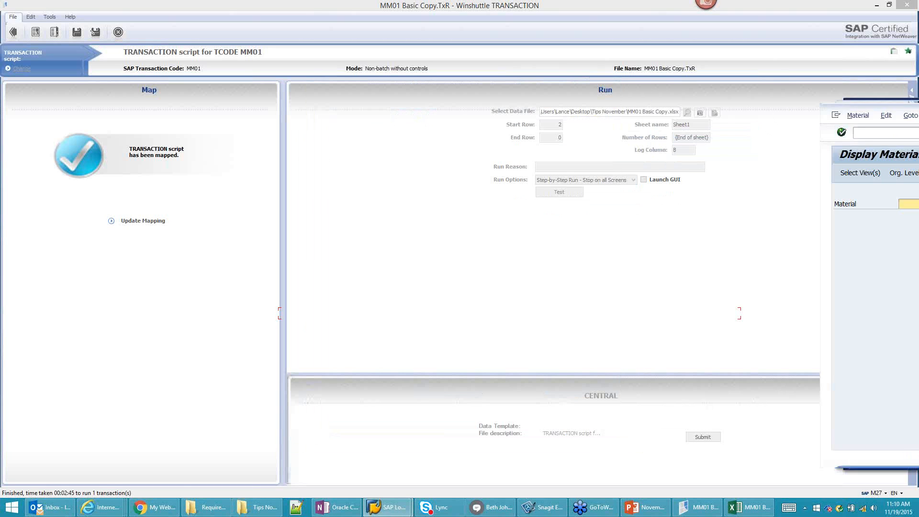
# Step: Display WTLY8 in MM03 at Basic Data 1, backing out of the MRP 1 organizational levels prompt
pyautogui.click(424, 148)
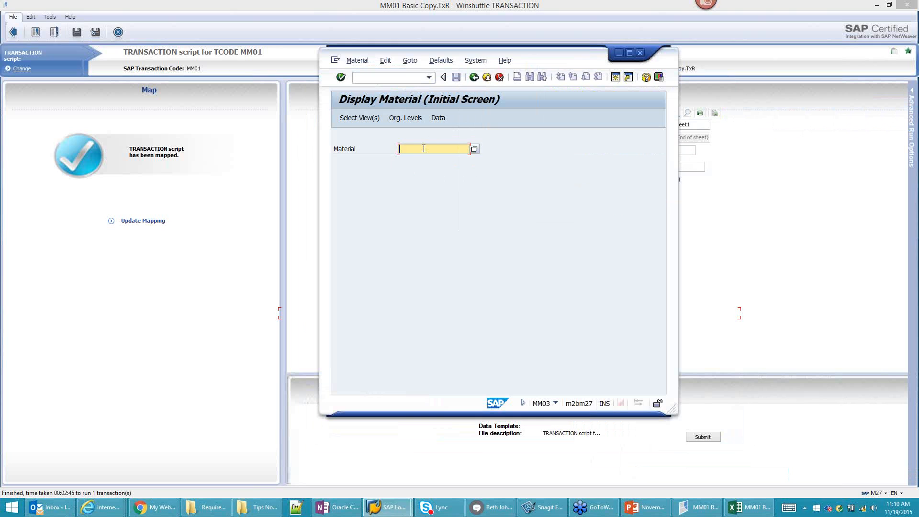
pyautogui.write('WTLY8')
pyautogui.click(357, 119)
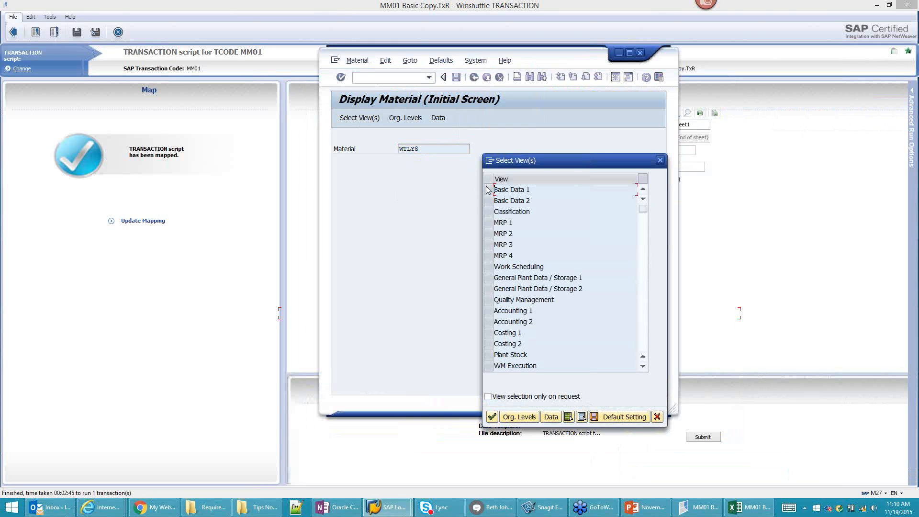
pyautogui.click(488, 189)
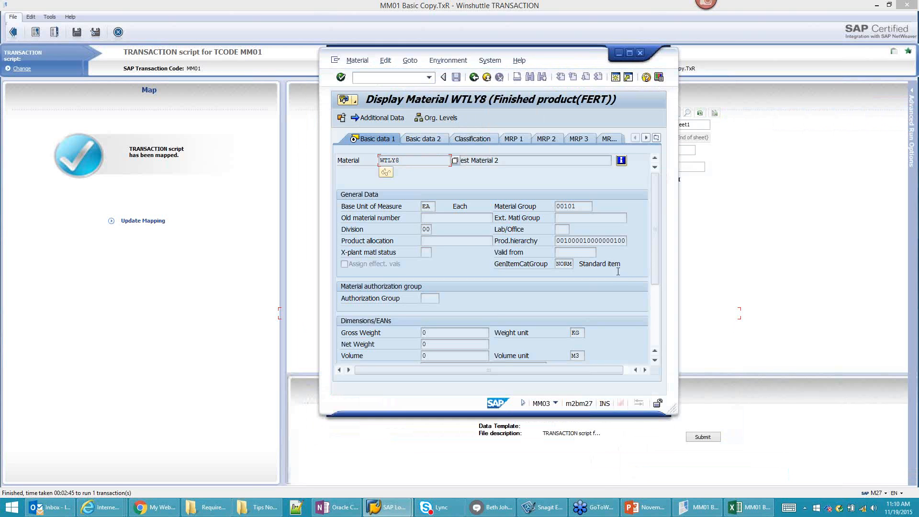
pyautogui.click(657, 138)
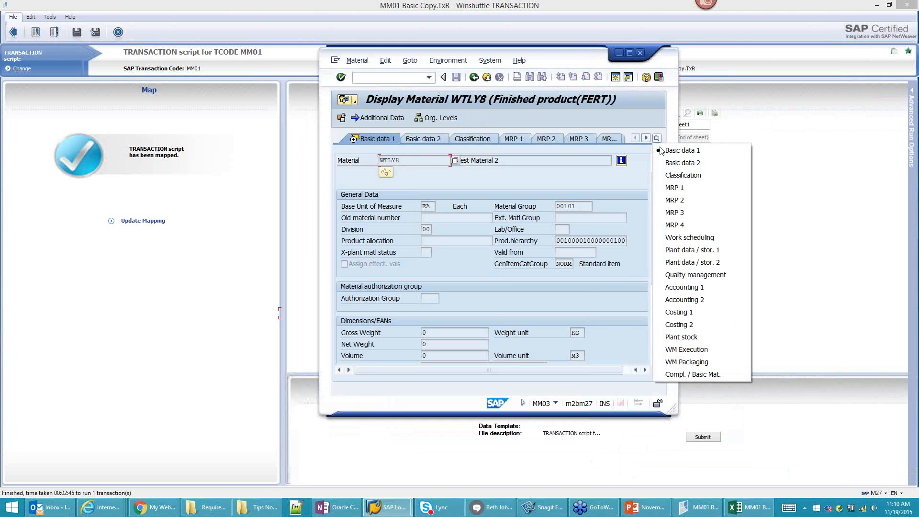
pyautogui.click(668, 187)
pyautogui.click(676, 221)
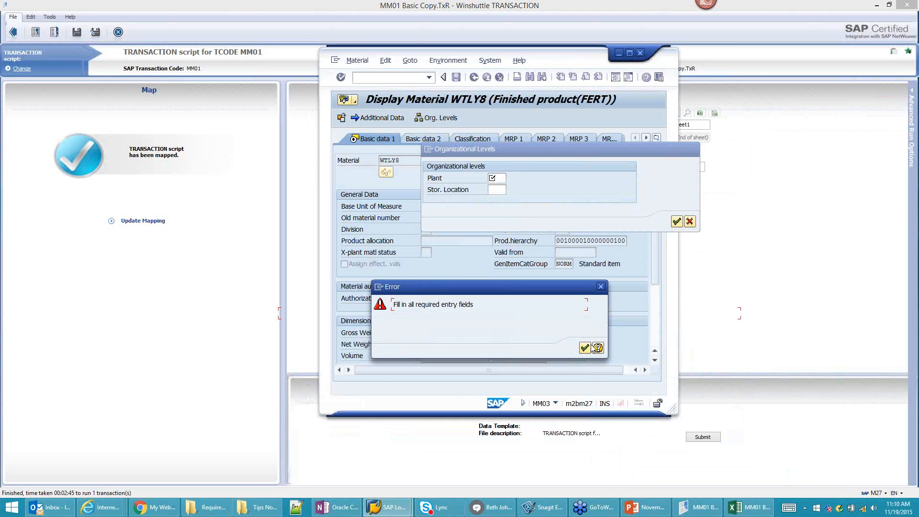
pyautogui.click(584, 348)
pyautogui.click(689, 222)
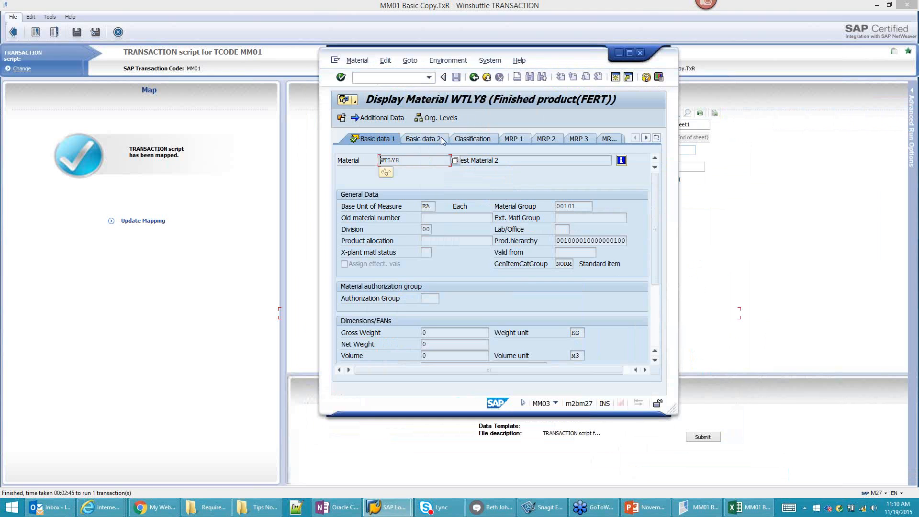
# Step: Review WTLY8's additional data units of measure: EA and BOX with 10 EA per box
pyautogui.click(376, 123)
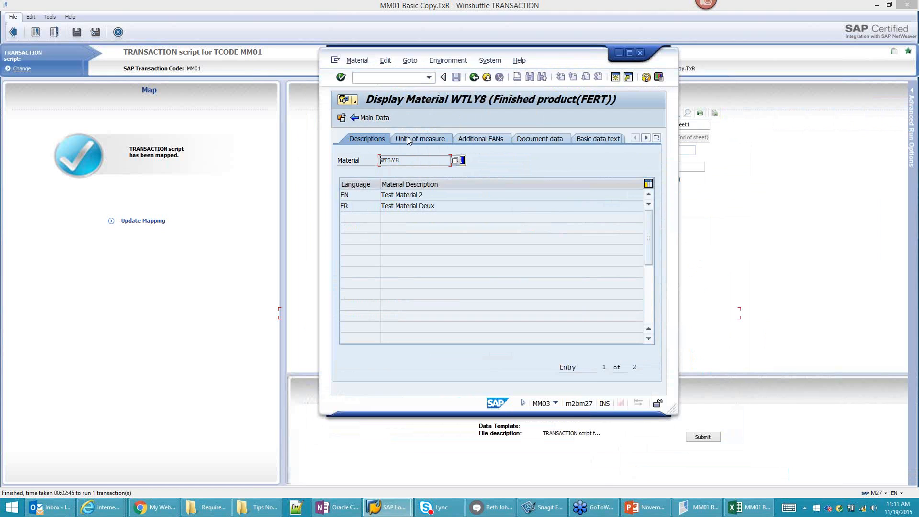
pyautogui.click(436, 139)
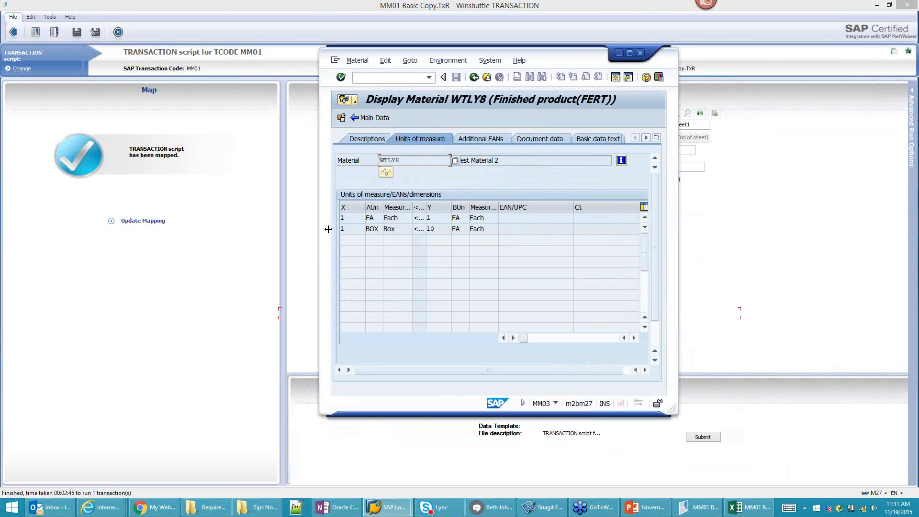
pyautogui.click(343, 229)
# Step: Open WTLY1 in MM02 at Basic Data 1 and view its units of measure
pyautogui.write('/nmm02')
pyautogui.press('Return')
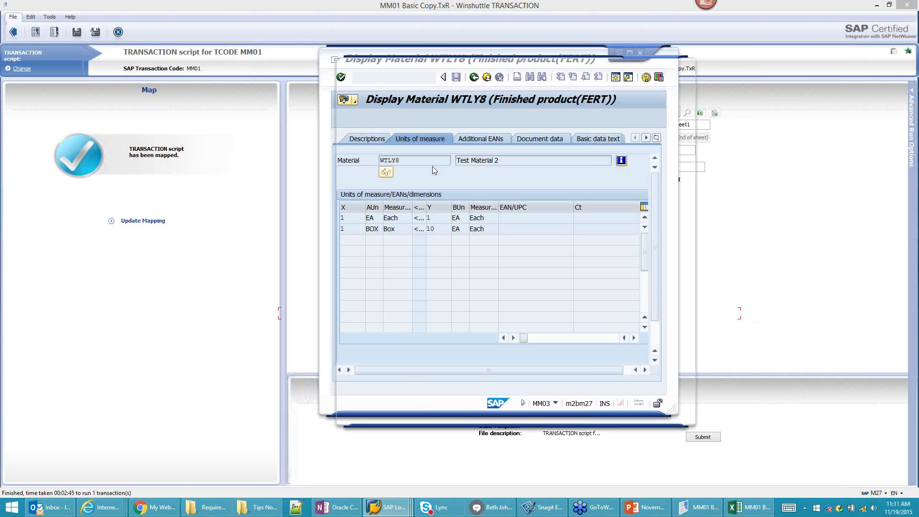
pyautogui.write('WTLY1')
pyautogui.press('Return')
pyautogui.click(507, 197)
pyautogui.press('Return')
pyautogui.click(408, 130)
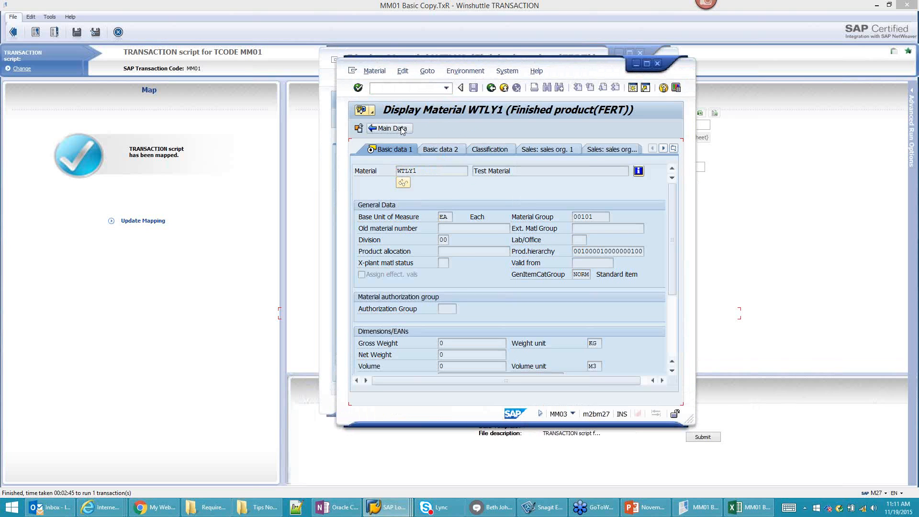
pyautogui.click(447, 148)
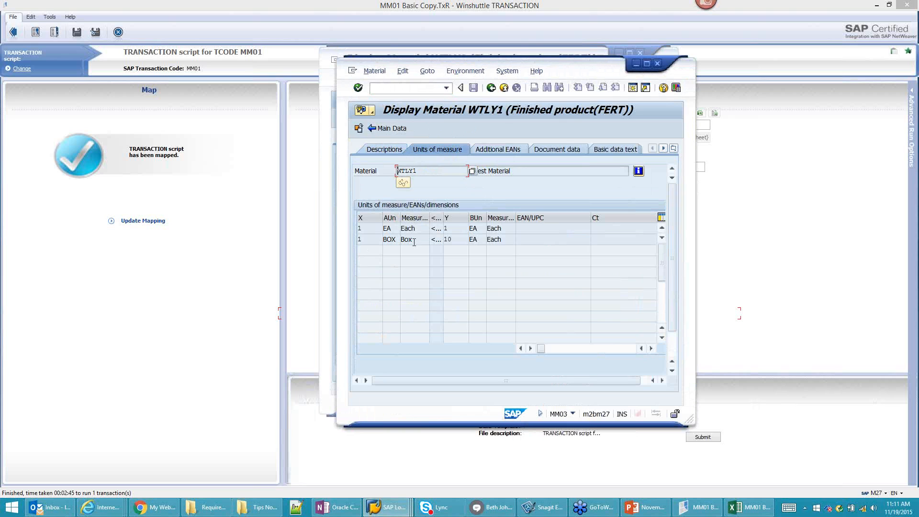
# Step: Browse WTLY1's data tabs and classification material class, declining to exit the material
pyautogui.click(387, 129)
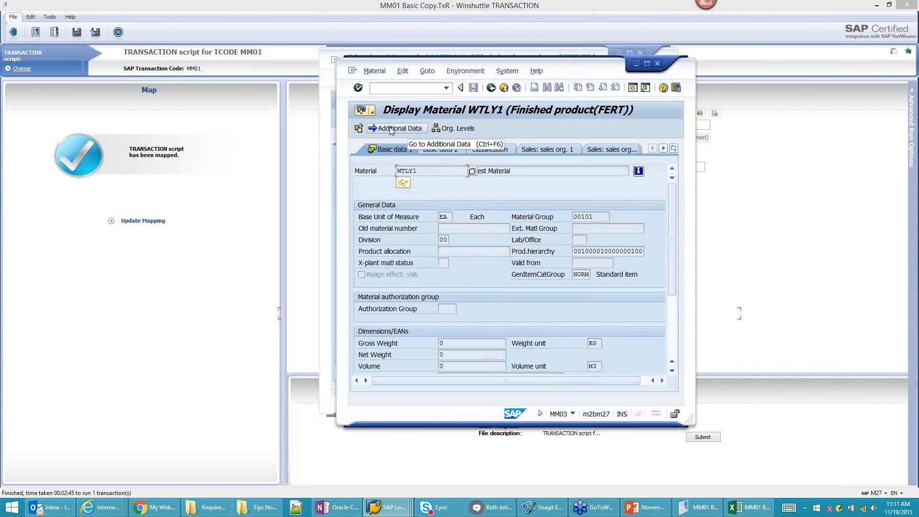
pyautogui.click(392, 129)
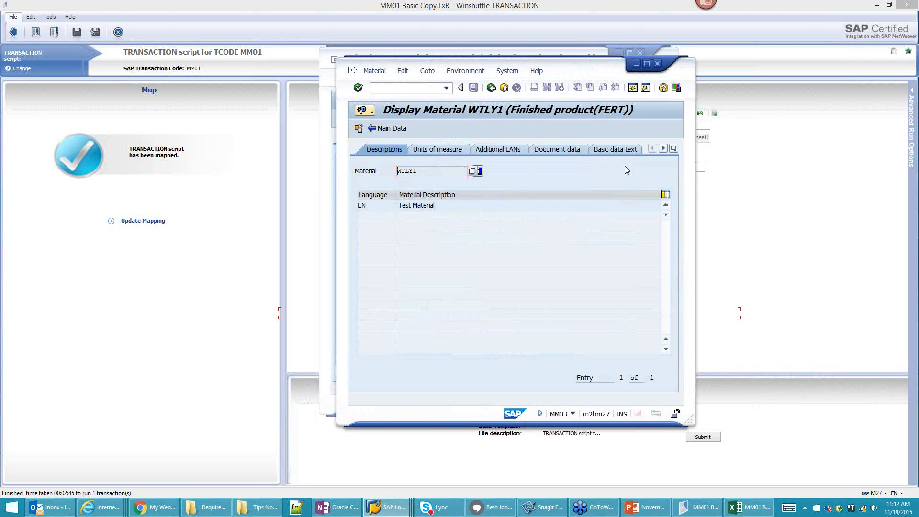
pyautogui.click(674, 148)
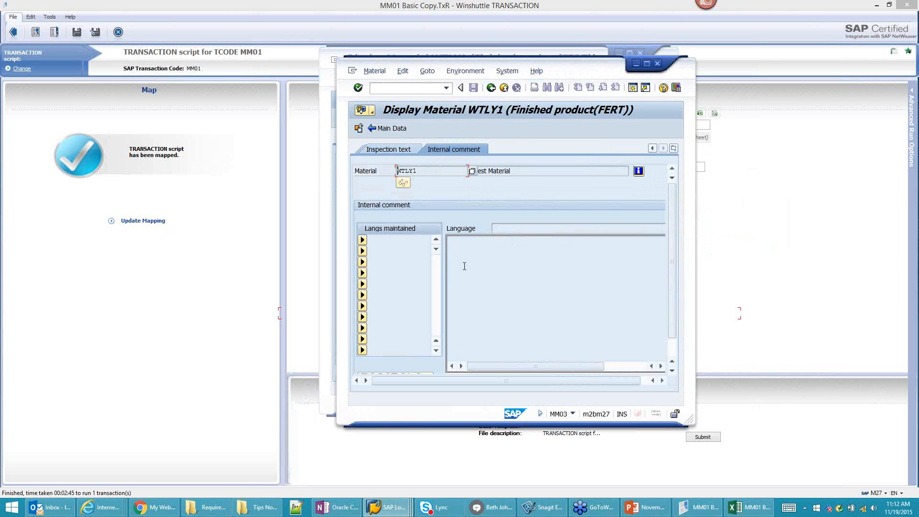
pyautogui.click(371, 130)
pyautogui.click(480, 148)
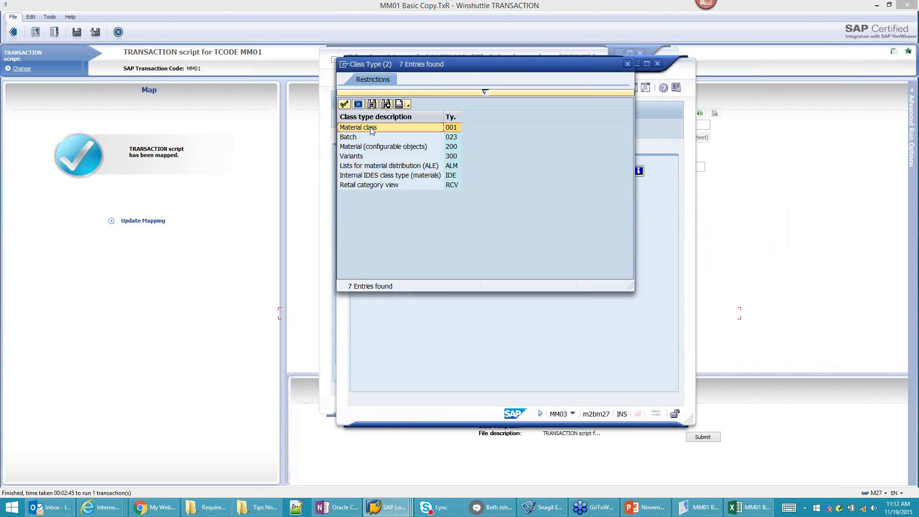
pyautogui.doubleClick(373, 128)
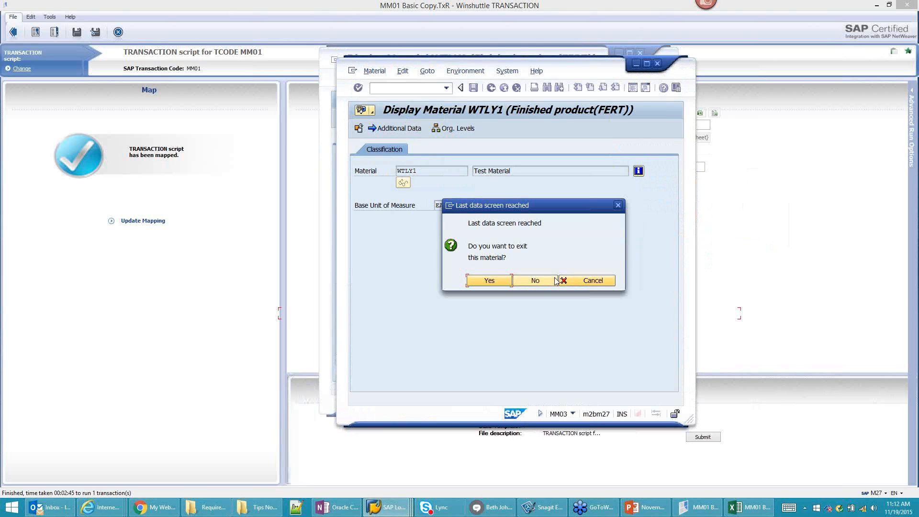
pyautogui.click(538, 280)
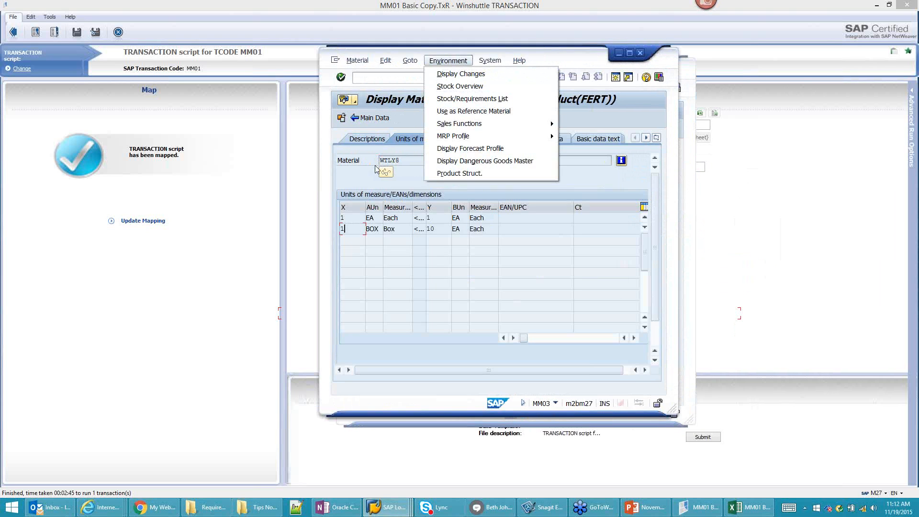
# Step: Display WTLY8's classification, showing class CO (Components) under class type 001, and move the window aside
pyautogui.click(369, 118)
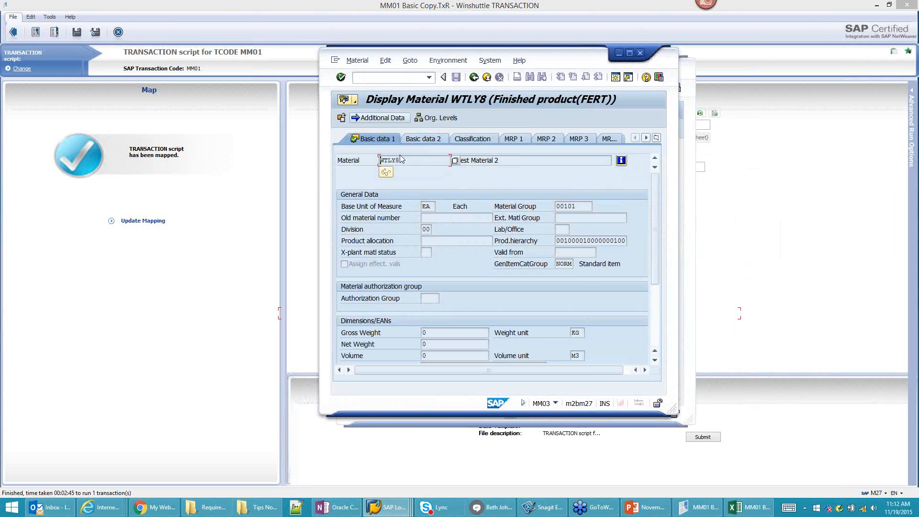
pyautogui.click(472, 139)
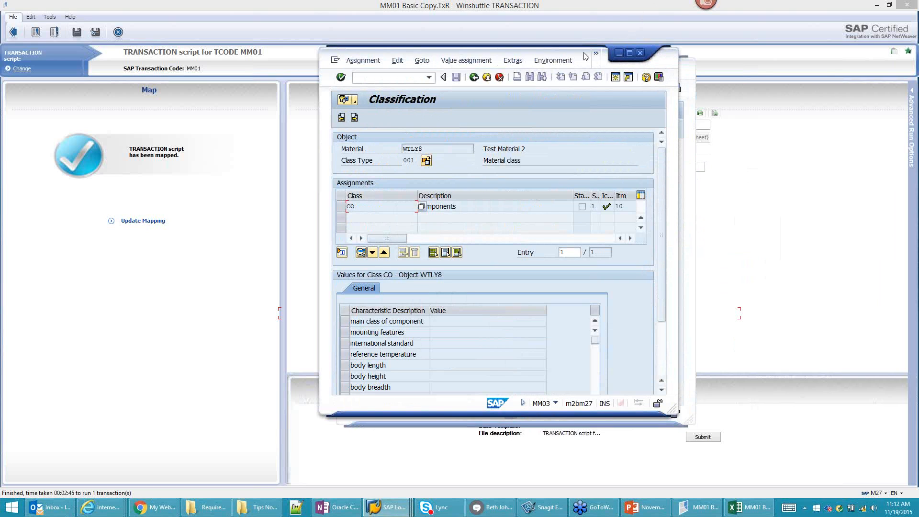
pyautogui.moveTo(580, 56); pyautogui.dragTo(570, 81)
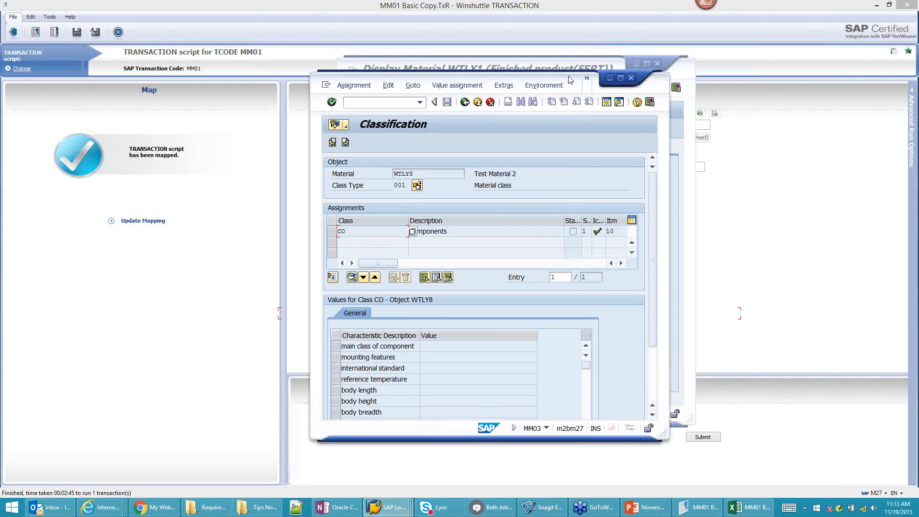
pyautogui.moveTo(745, 512)
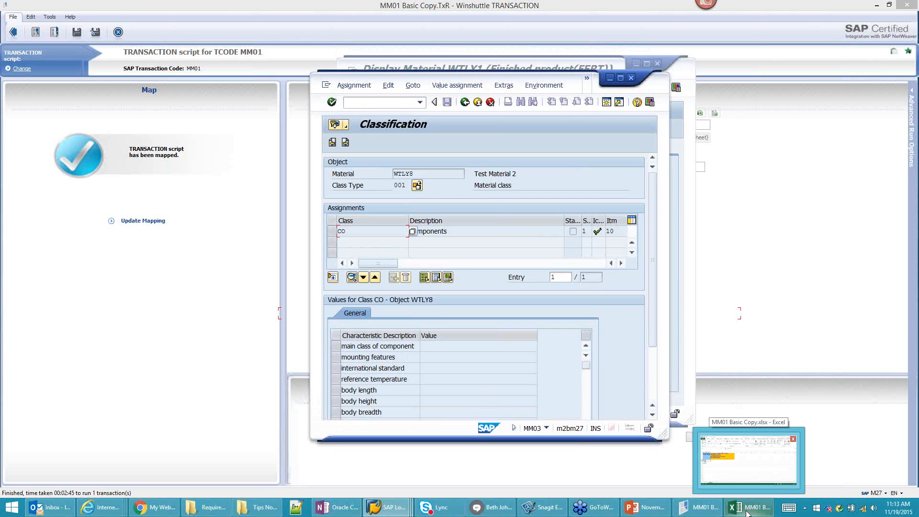
# Step: Open MM01 Select Multiple Views.TxR from CENTRAL without saving the current script
pyautogui.moveTo(731, 477)
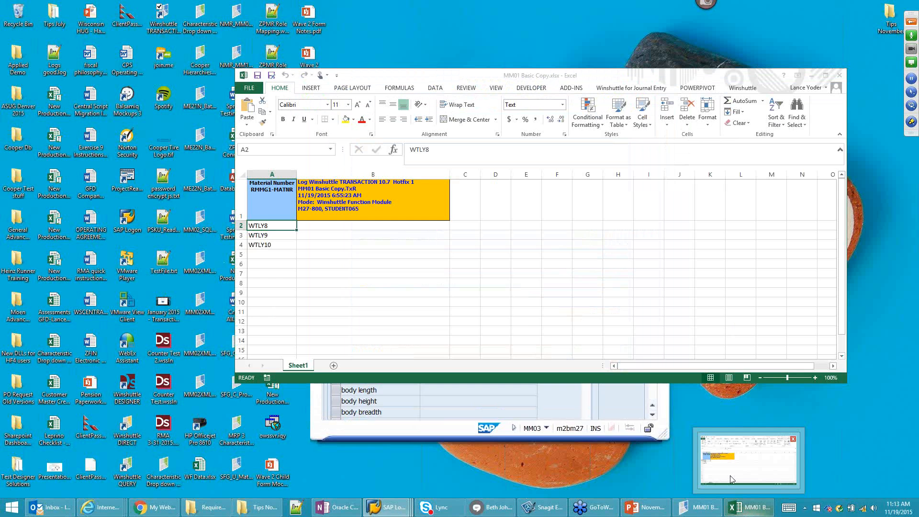
pyautogui.click(698, 507)
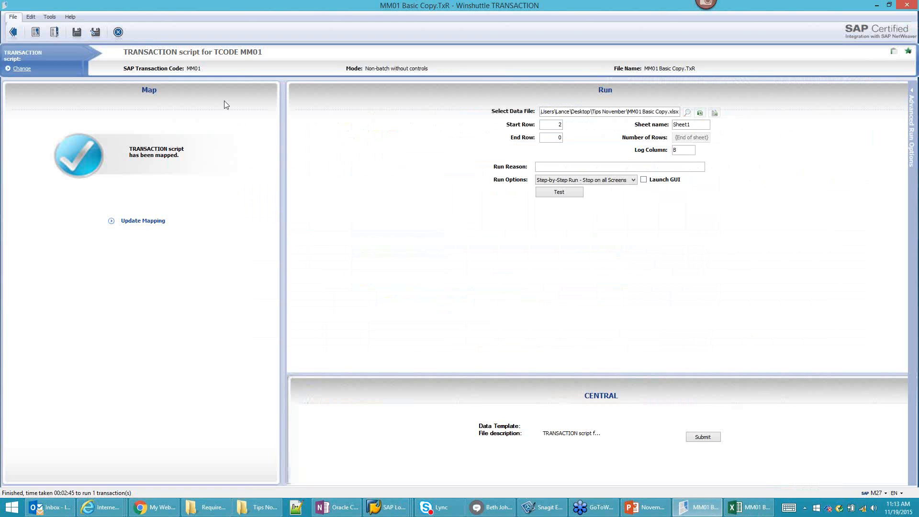
pyautogui.click(54, 35)
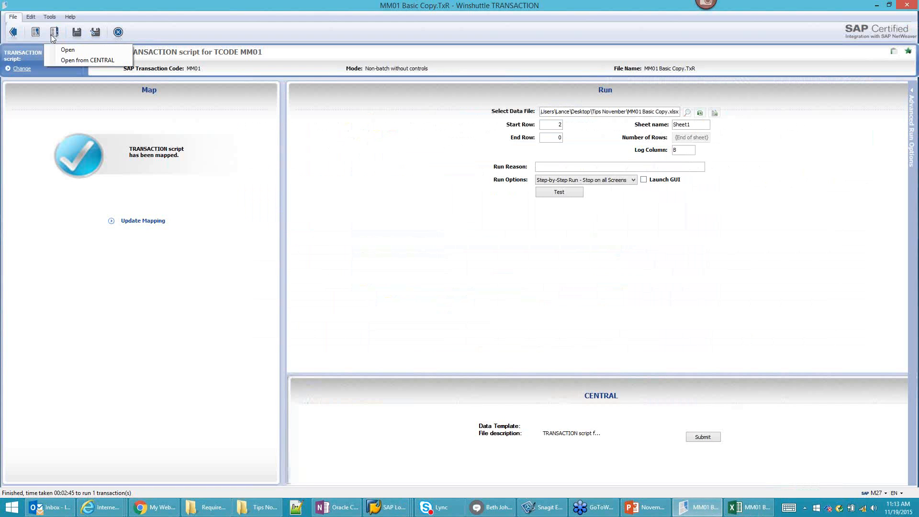
pyautogui.click(81, 62)
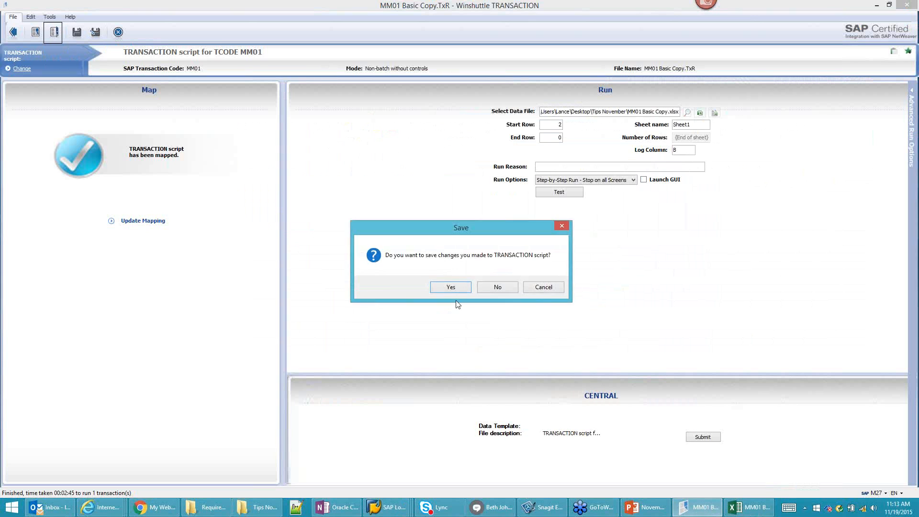
pyautogui.click(484, 286)
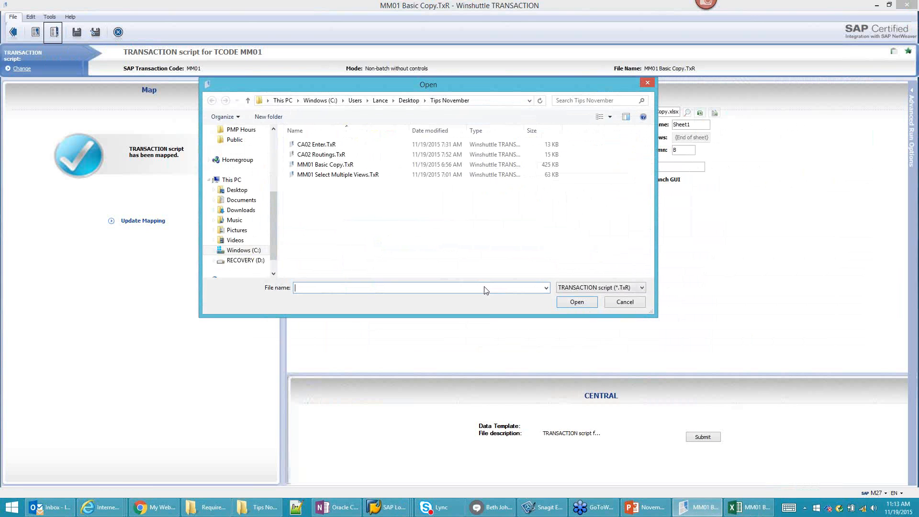
pyautogui.click(324, 176)
pyautogui.click(575, 302)
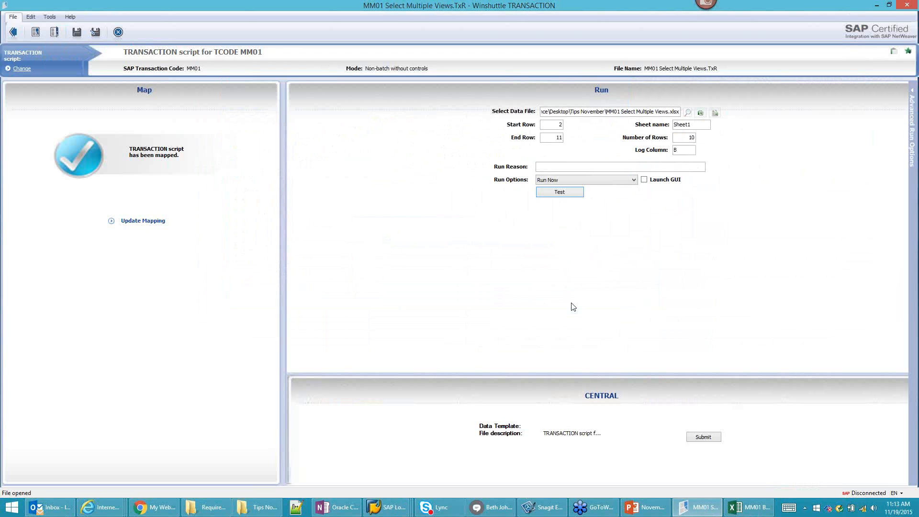
# Step: Set End Row to 0 and review the MM01 Select Multiple Views data sheet
pyautogui.doubleClick(558, 138)
pyautogui.write('0')
pyautogui.press('Tab')
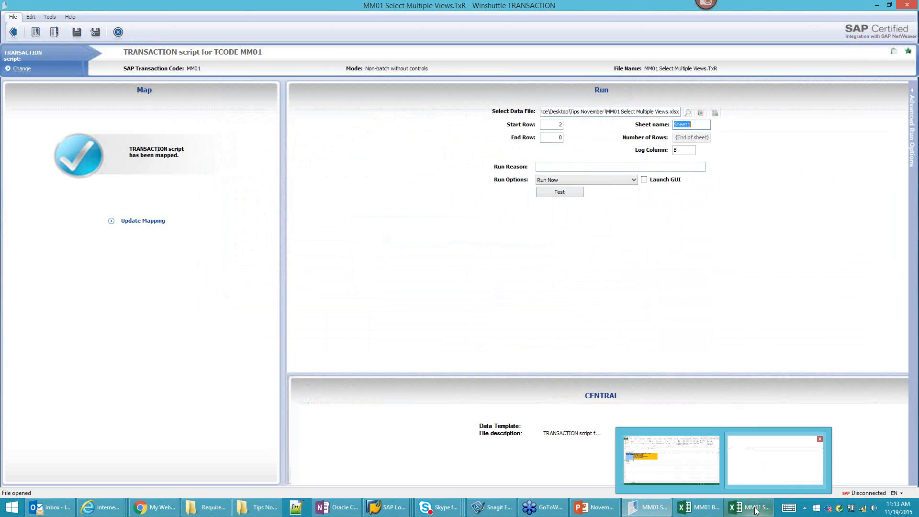
pyautogui.click(756, 510)
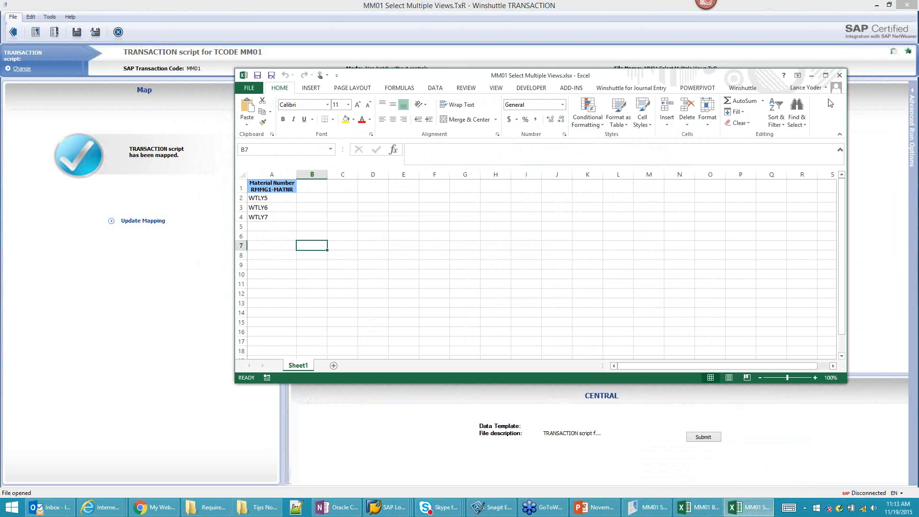
pyautogui.click(812, 78)
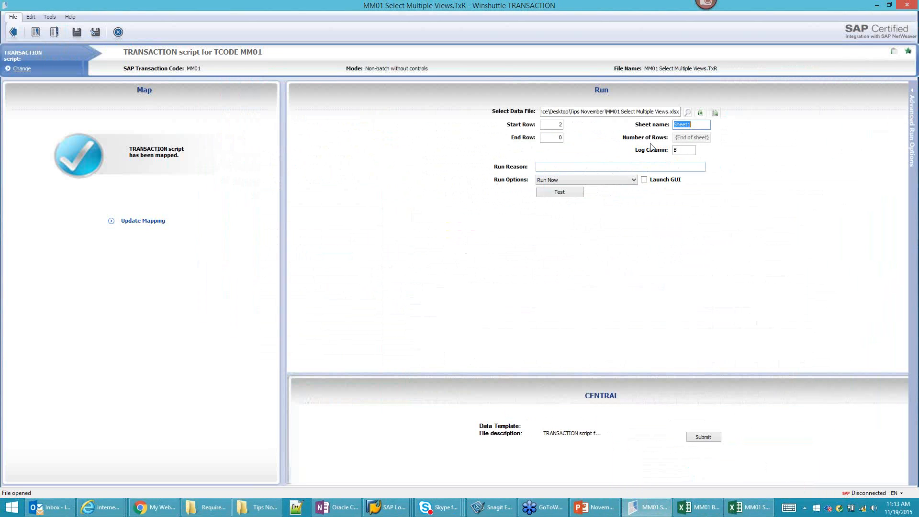
# Step: Test the first transaction as a Step-by-Step Run - Stop on all Screens, logging on to SAP Sandbox
pyautogui.click(622, 180)
pyautogui.click(611, 207)
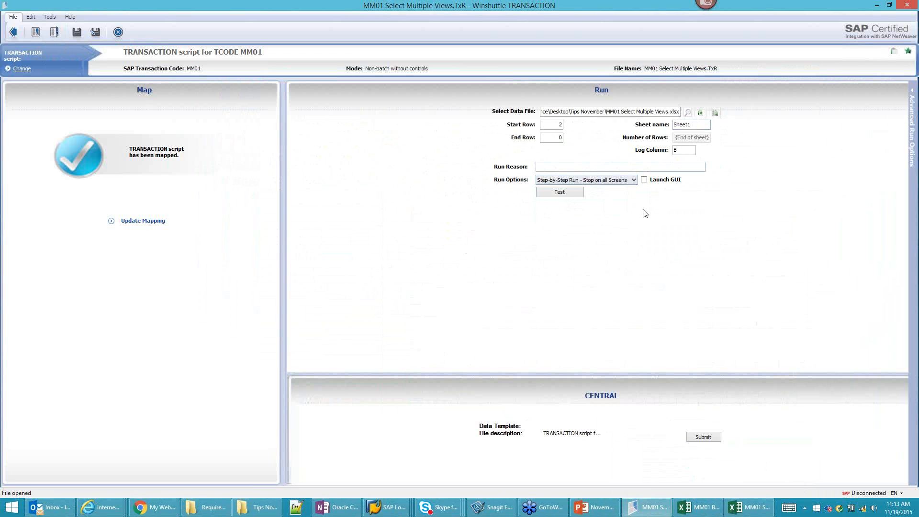
pyautogui.click(571, 195)
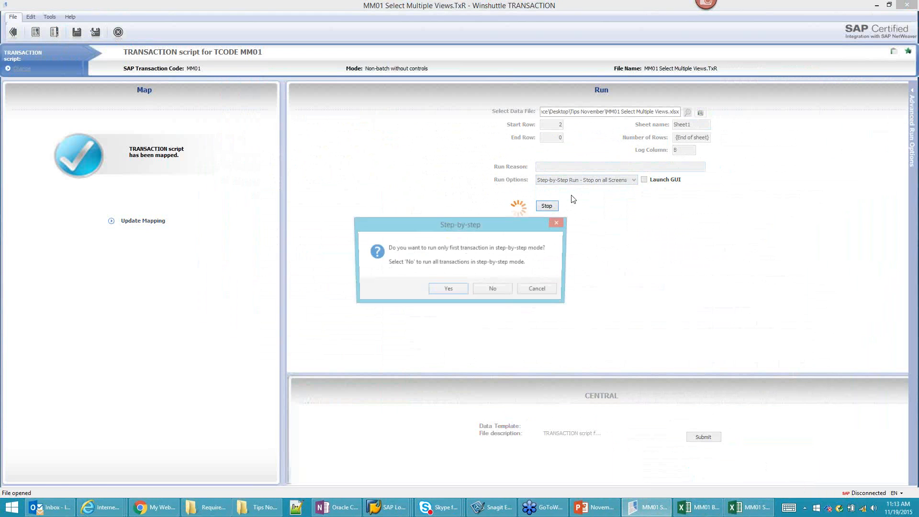
pyautogui.click(447, 290)
pyautogui.click(483, 303)
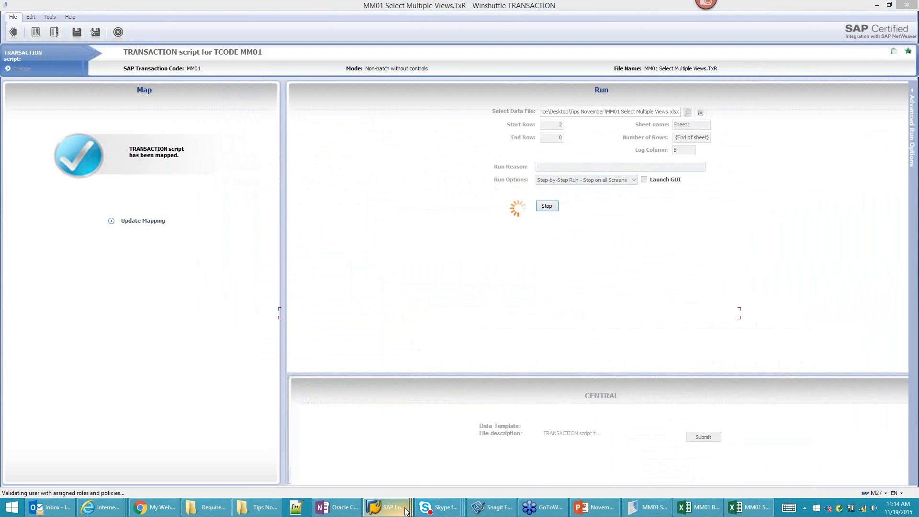
pyautogui.moveTo(406, 512)
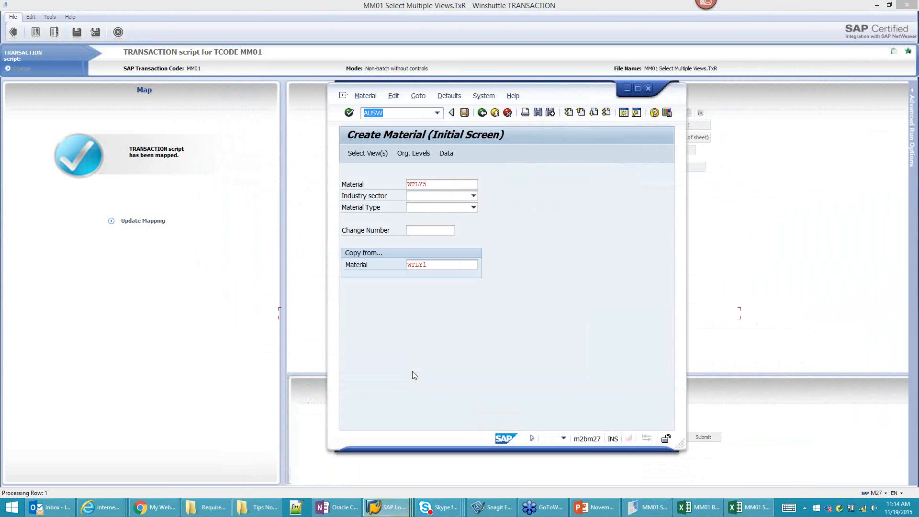
# Step: Set WTLY5's industry sector to Mechanical Engineering and material type to FERT Finished product
pyautogui.moveTo(410, 190); pyautogui.dragTo(579, 178)
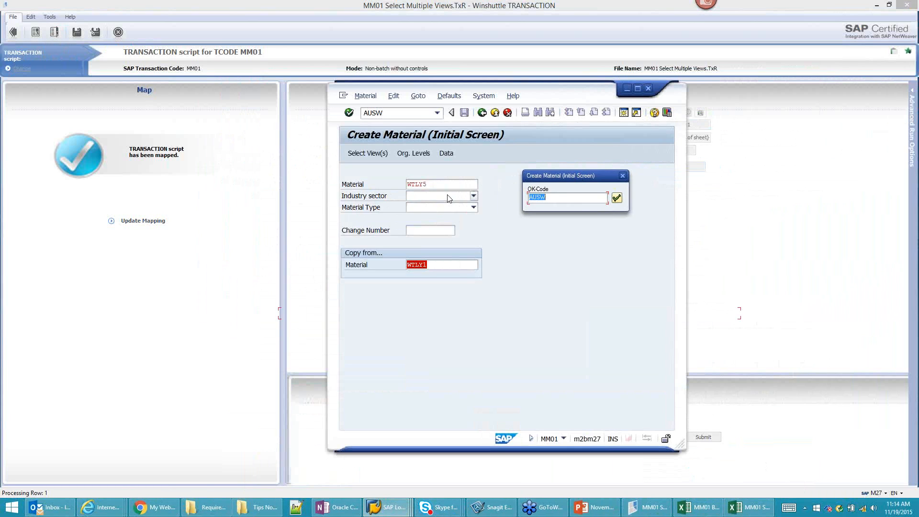
pyautogui.click(617, 198)
pyautogui.click(447, 197)
pyautogui.click(431, 278)
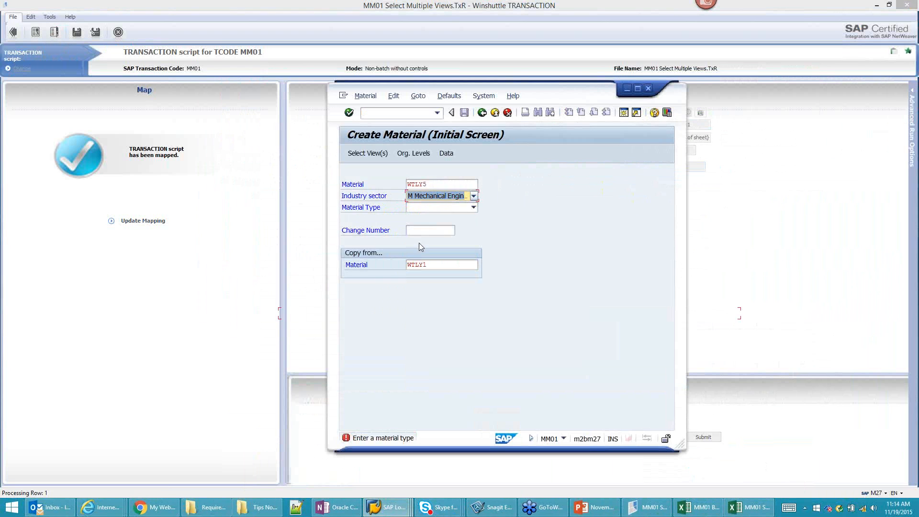
pyautogui.click(437, 208)
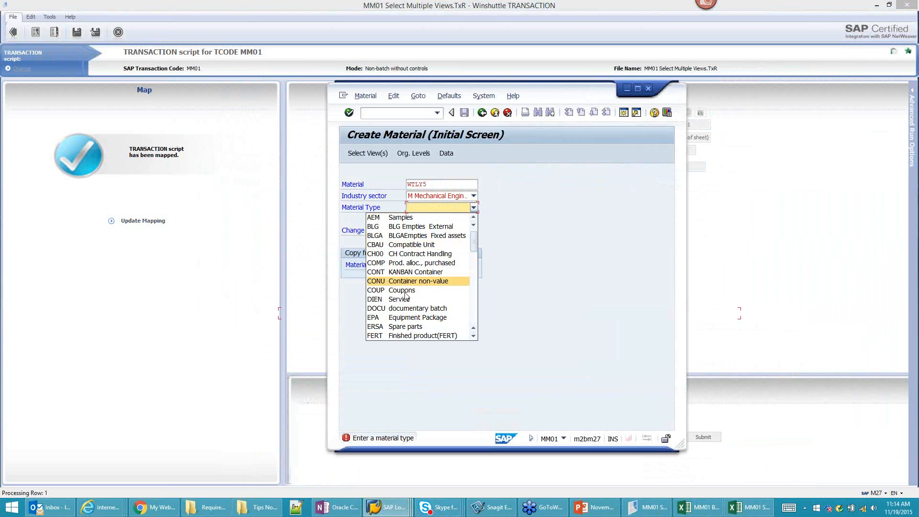
pyautogui.click(403, 335)
pyautogui.click(373, 153)
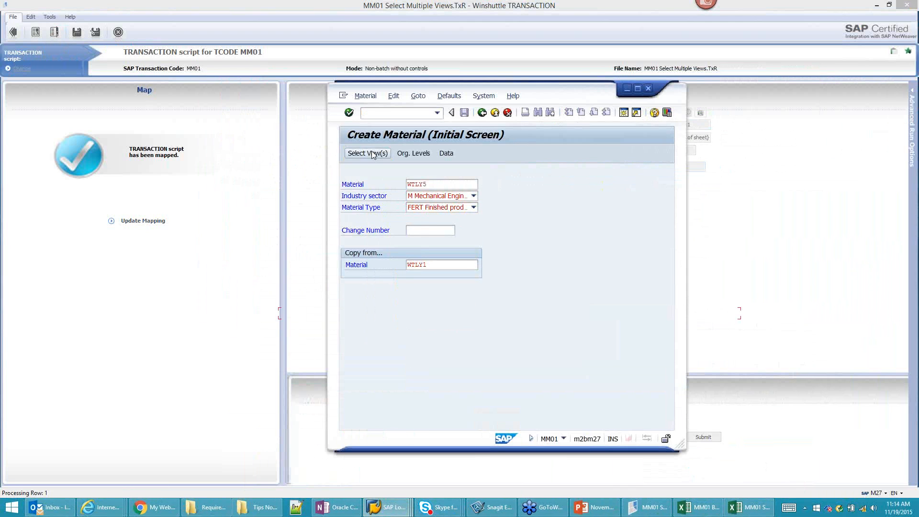
# Step: Confirm the selected views, advance through Basic data 1 and 2, and save WTLY5
pyautogui.moveTo(585, 179); pyautogui.dragTo(732, 166)
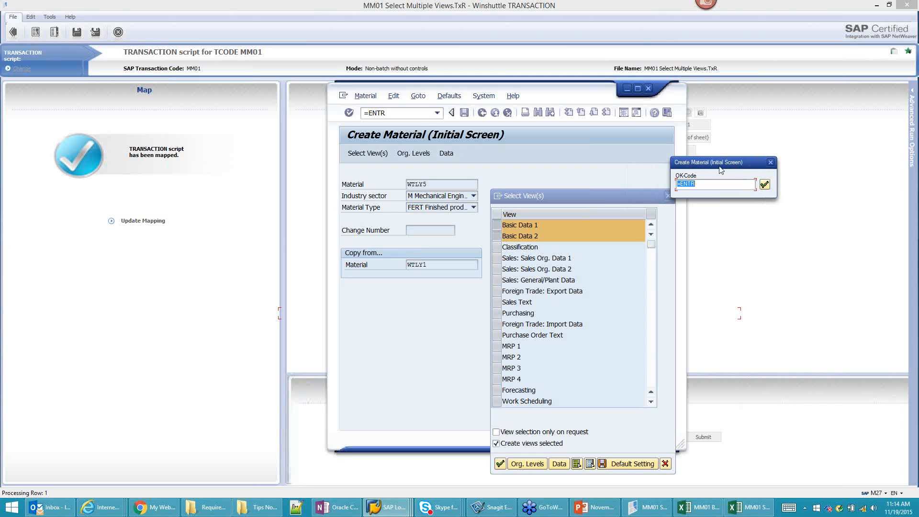
pyautogui.moveTo(725, 166); pyautogui.dragTo(745, 165)
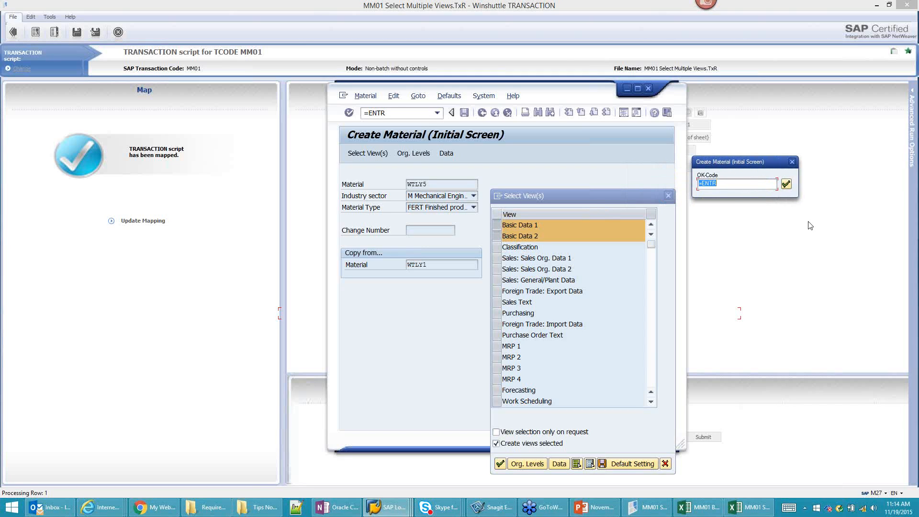
pyautogui.click(785, 184)
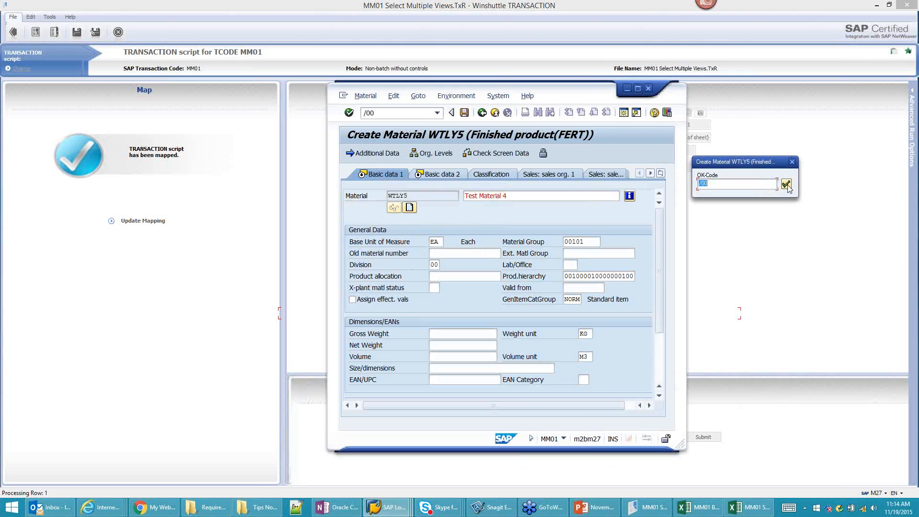
pyautogui.click(785, 184)
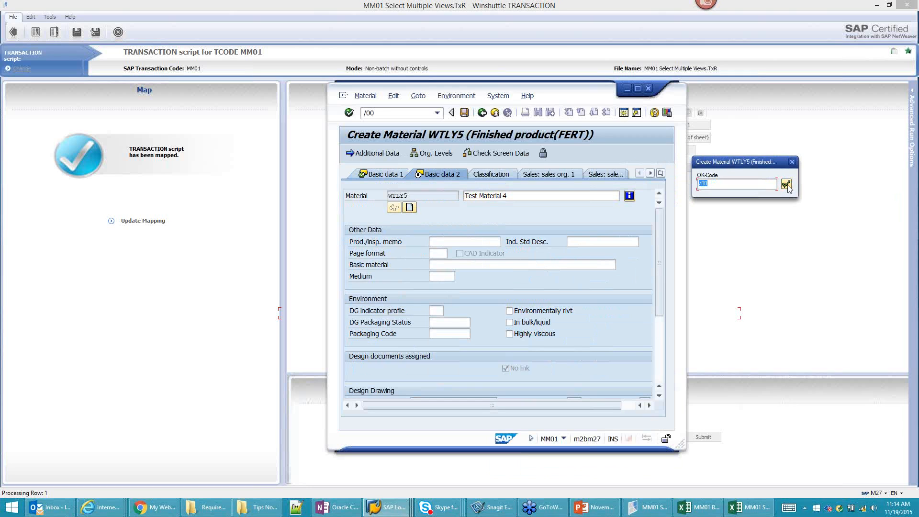
pyautogui.click(785, 185)
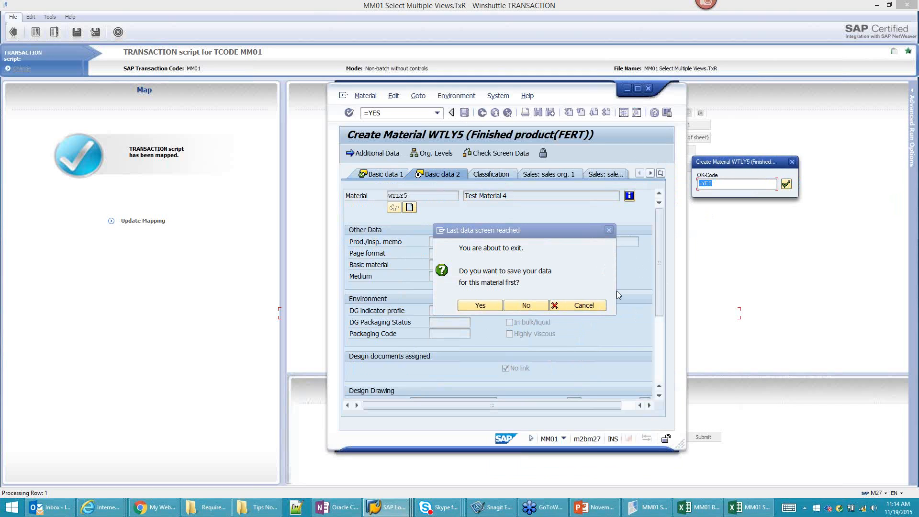
pyautogui.click(786, 185)
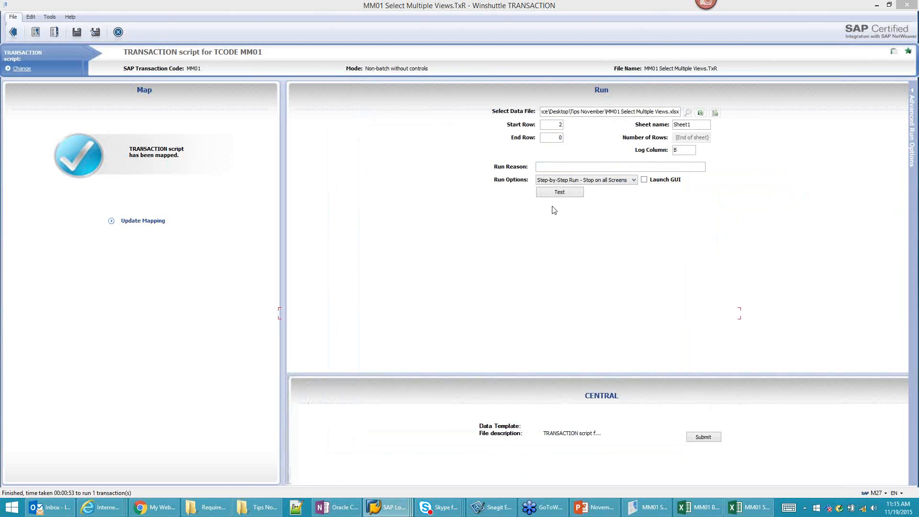
# Step: Set Start Row to 3 and start a step-by-step test of the first transaction
pyautogui.doubleClick(560, 125)
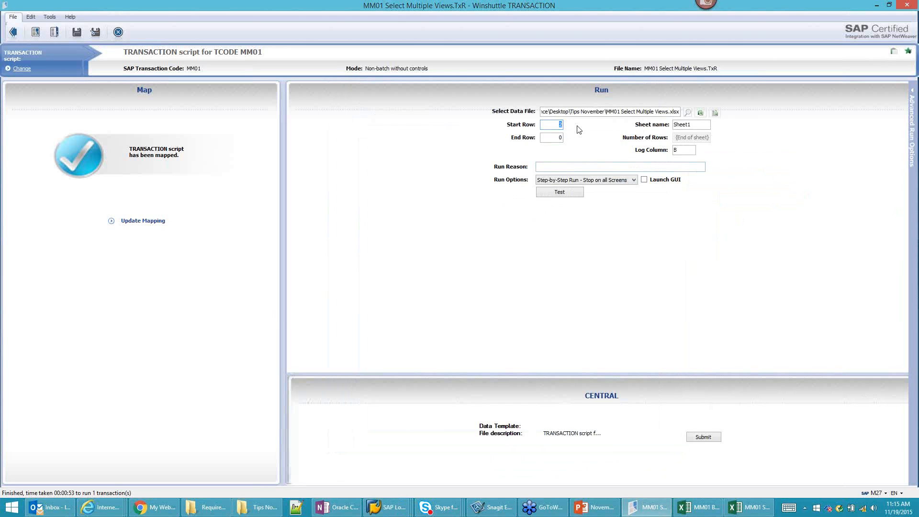
pyautogui.write('3')
pyautogui.click(561, 194)
pyautogui.click(447, 291)
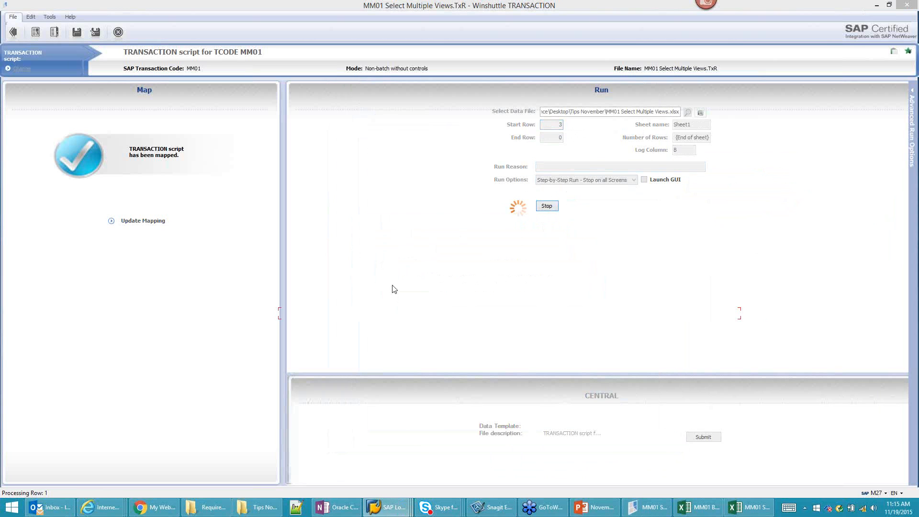
pyautogui.moveTo(400, 512)
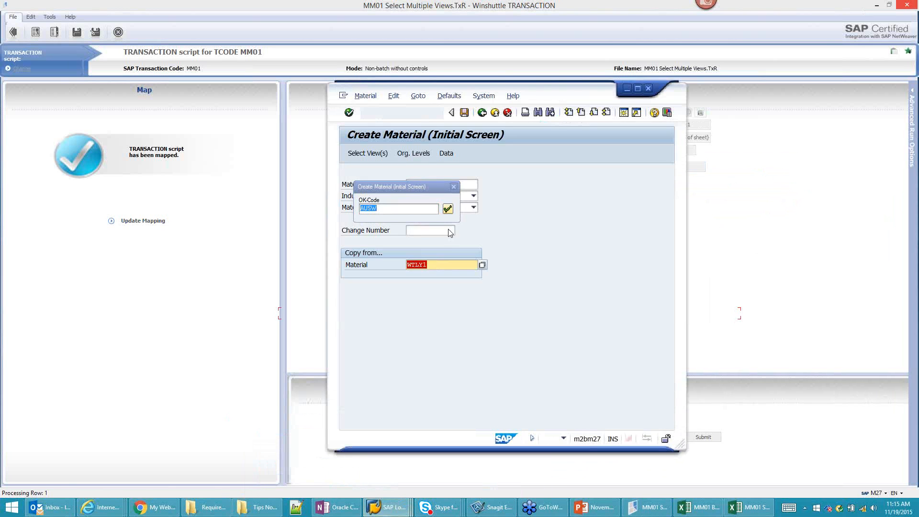
# Step: Set WTLY6 to Mechanical Engineering and FERT Finished product, then proceed to view selection
pyautogui.click(456, 197)
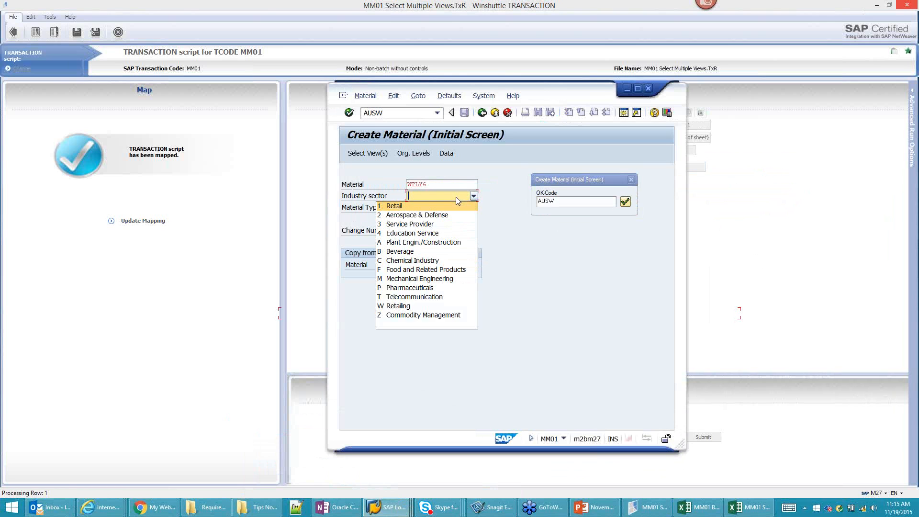
pyautogui.click(413, 279)
pyautogui.click(440, 208)
pyautogui.scroll(-1, 420, 311)
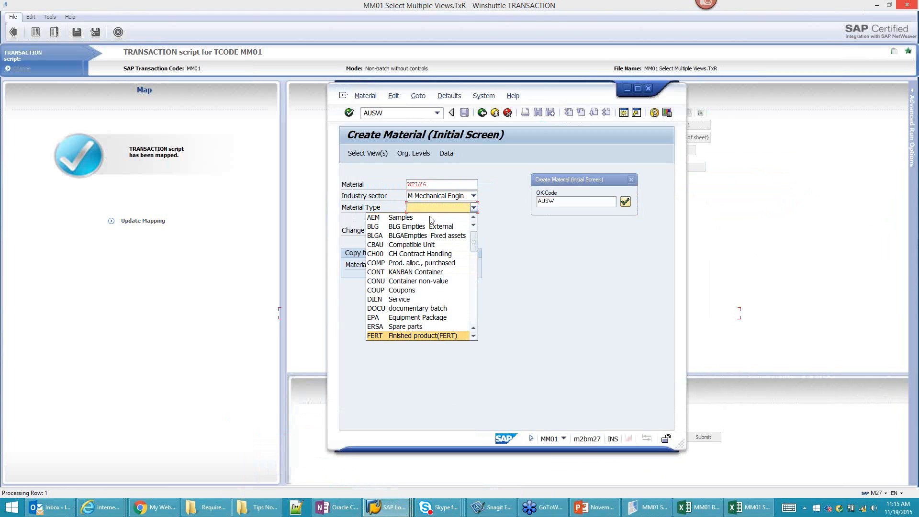
pyautogui.click(421, 335)
pyautogui.click(625, 202)
pyautogui.click(626, 202)
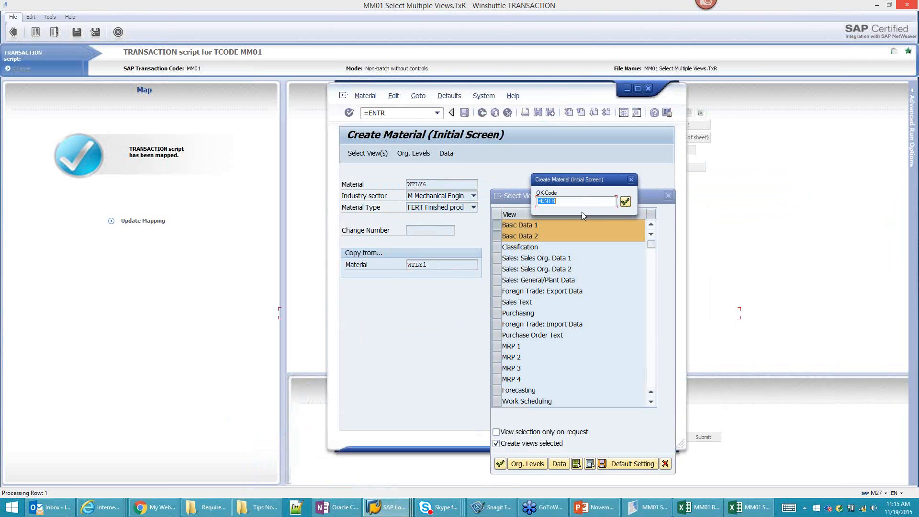
# Step: Confirm WTLY6's views, advance through Basic data 2, and save to finish the run
pyautogui.click(625, 202)
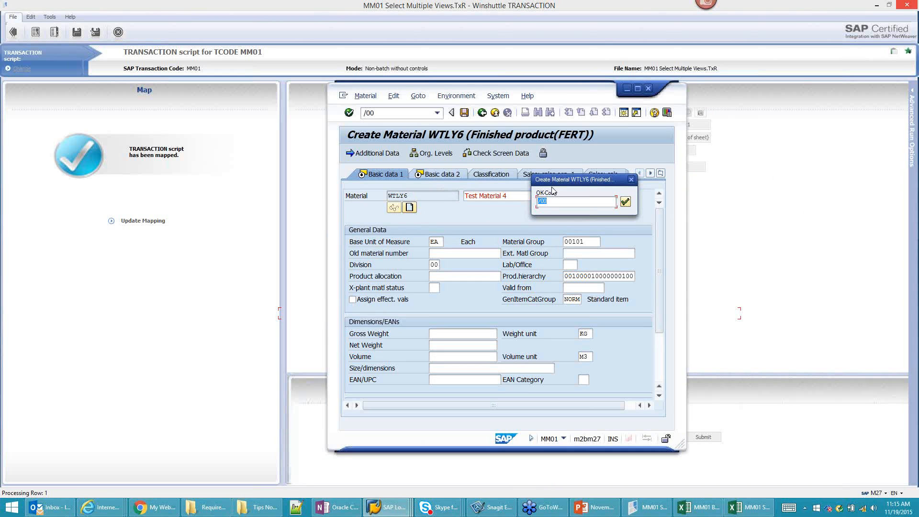
pyautogui.moveTo(568, 180); pyautogui.dragTo(719, 157)
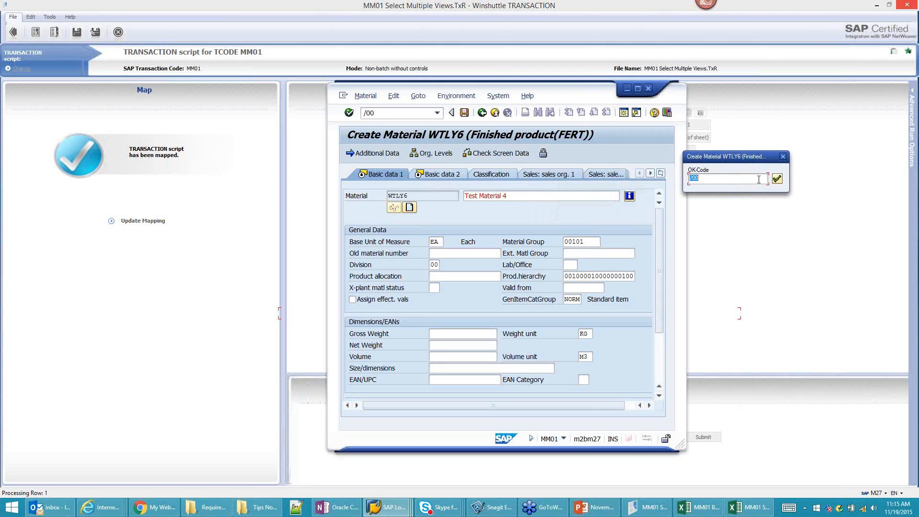
pyautogui.click(777, 179)
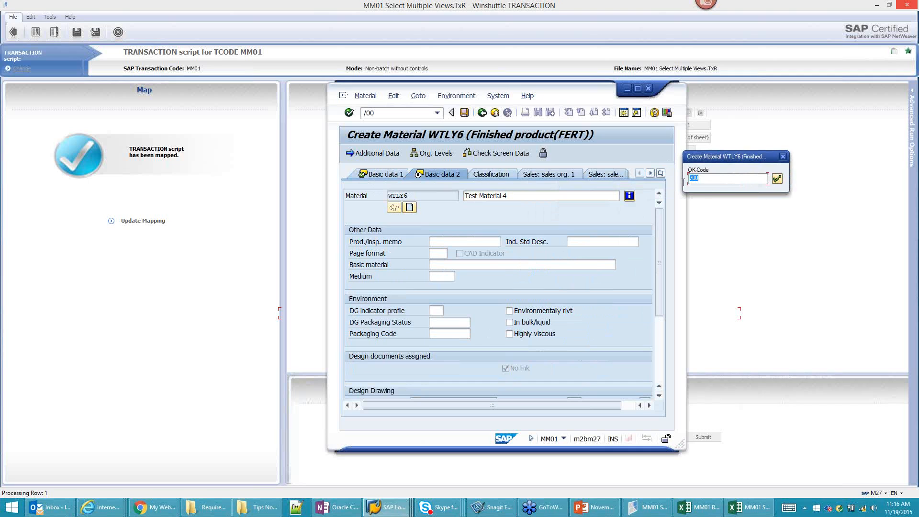
pyautogui.click(778, 180)
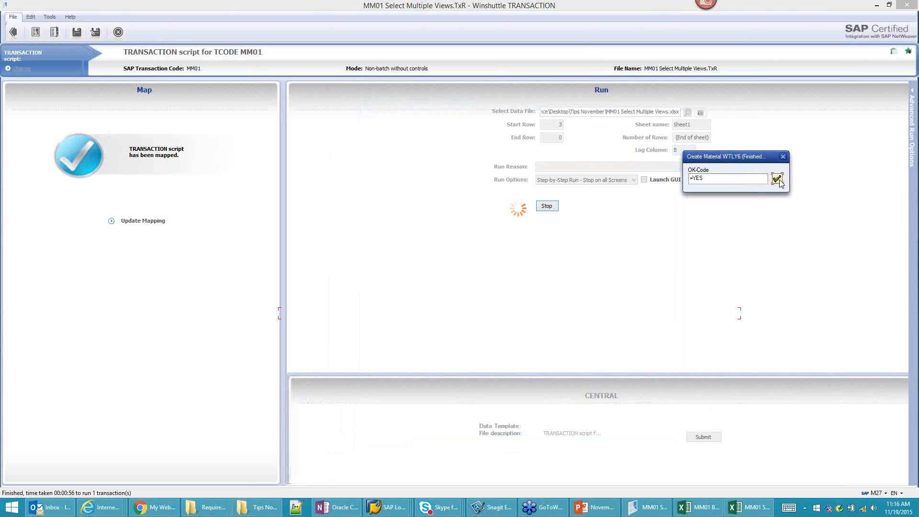
pyautogui.click(780, 181)
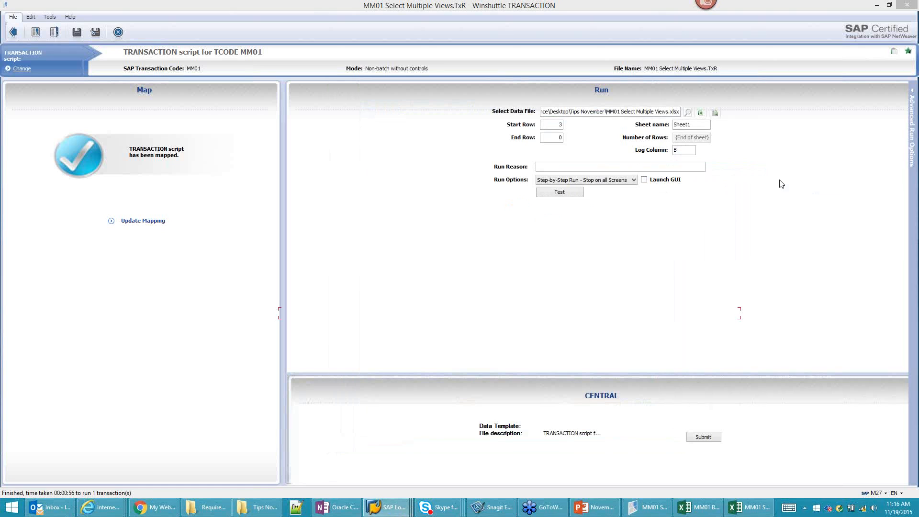
pyautogui.moveTo(388, 509)
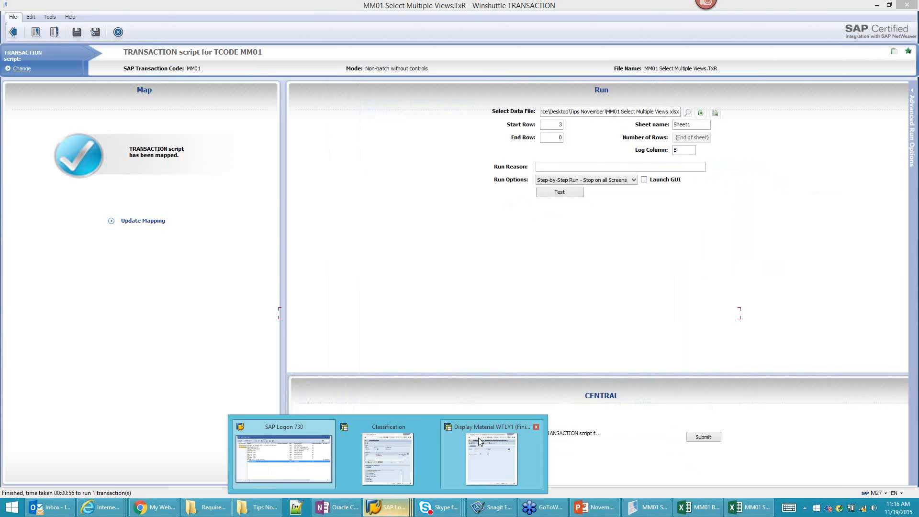
pyautogui.click(478, 437)
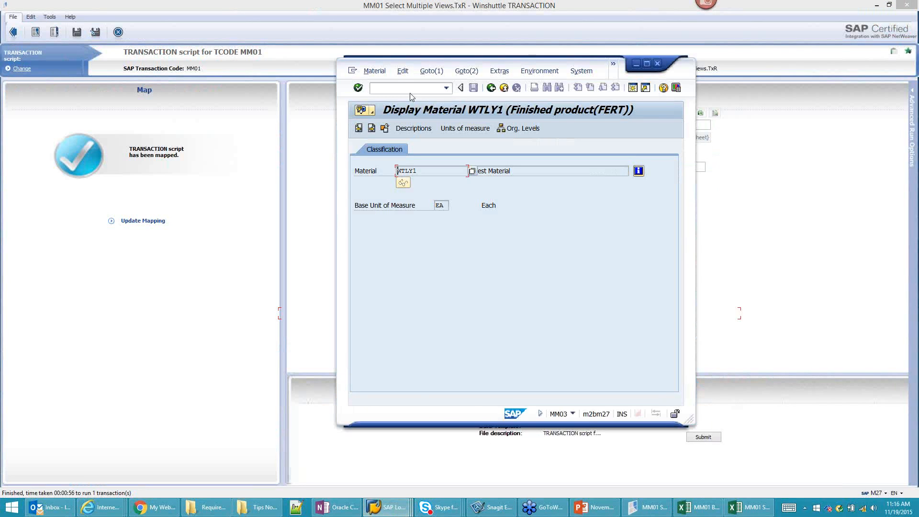
pyautogui.press('F3')
pyautogui.click(380, 131)
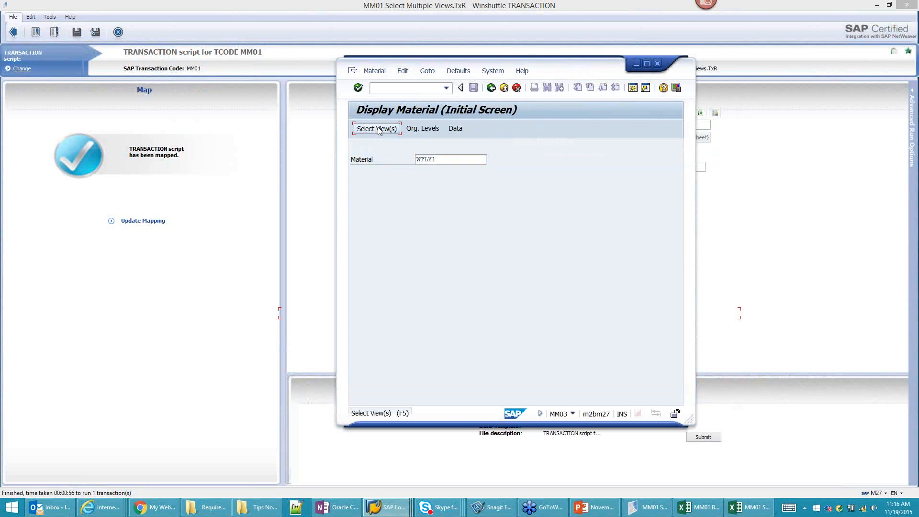
pyautogui.click(506, 237)
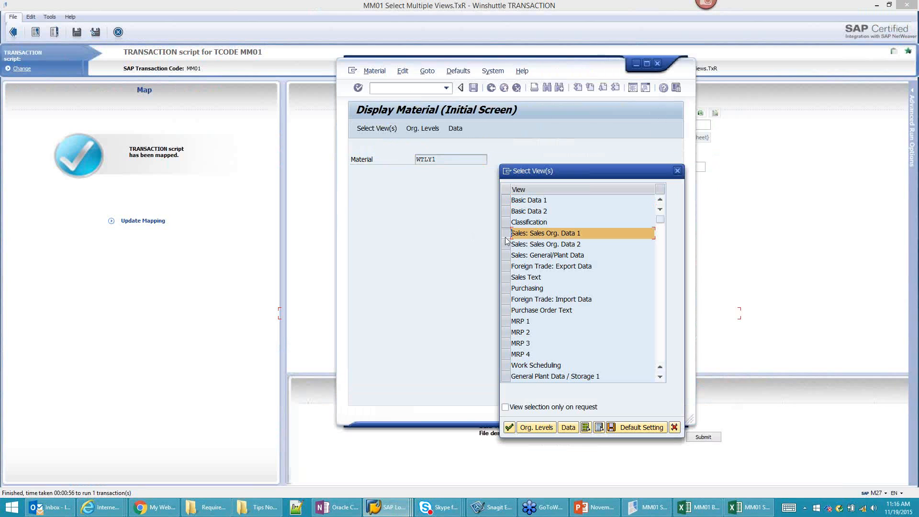
pyautogui.click(506, 244)
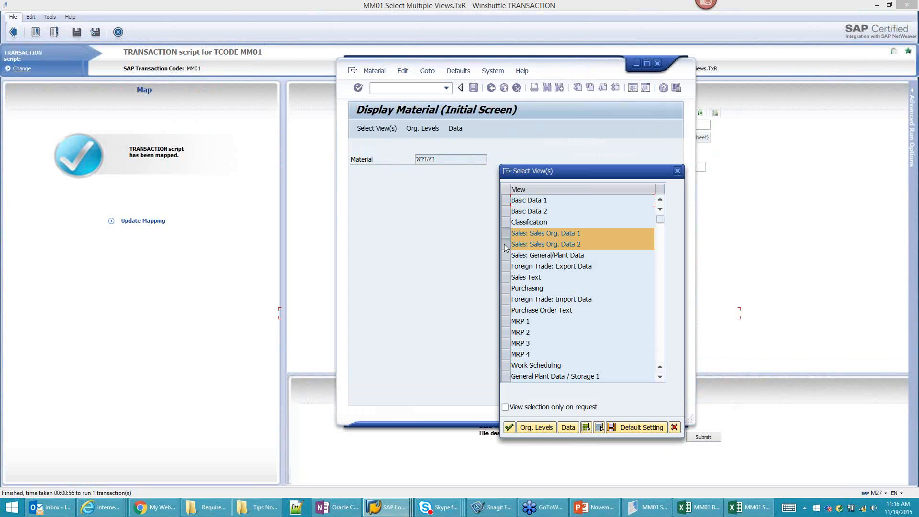
pyautogui.click(510, 428)
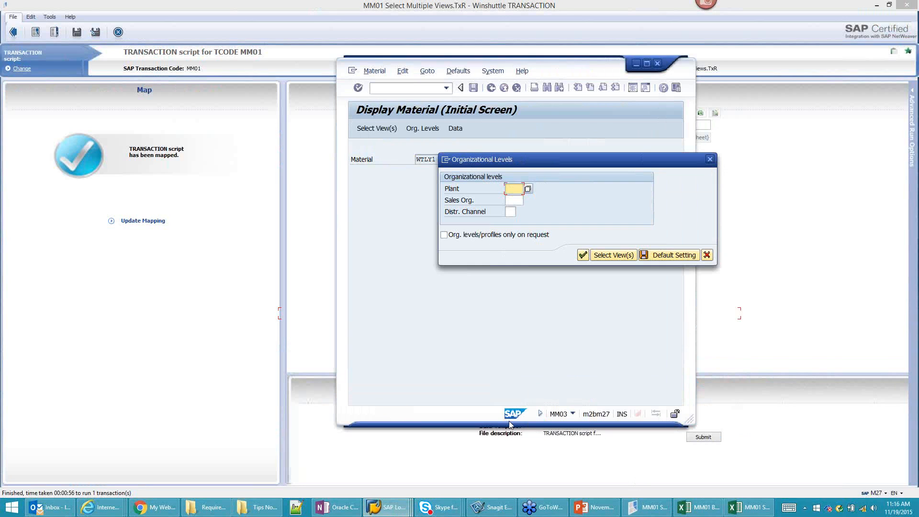
pyautogui.click(581, 255)
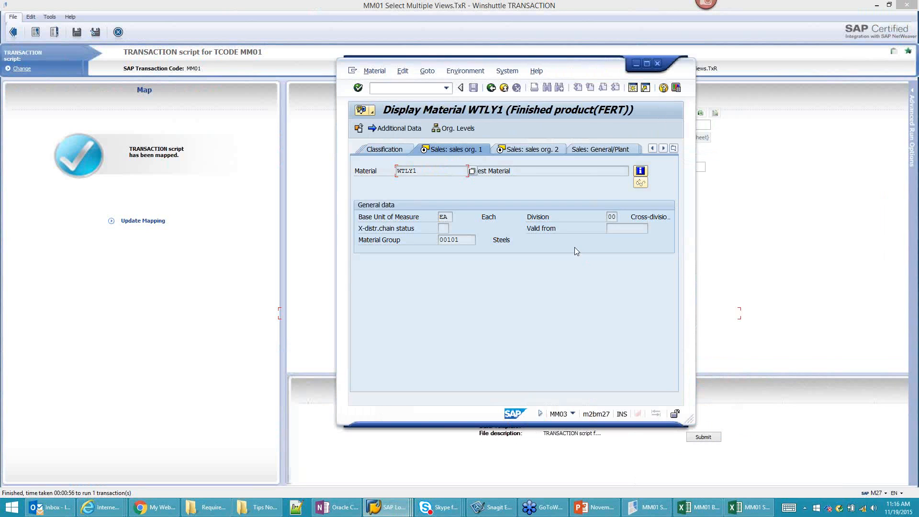
pyautogui.click(358, 128)
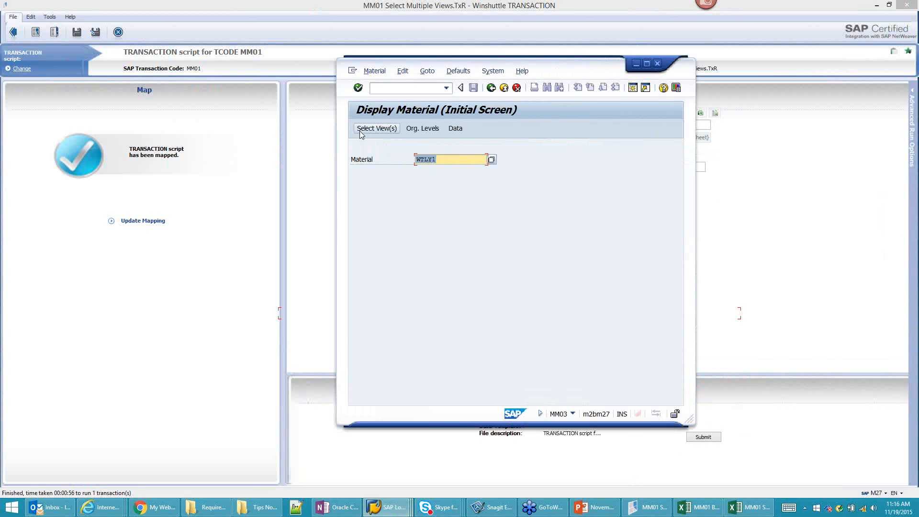
pyautogui.click(751, 165)
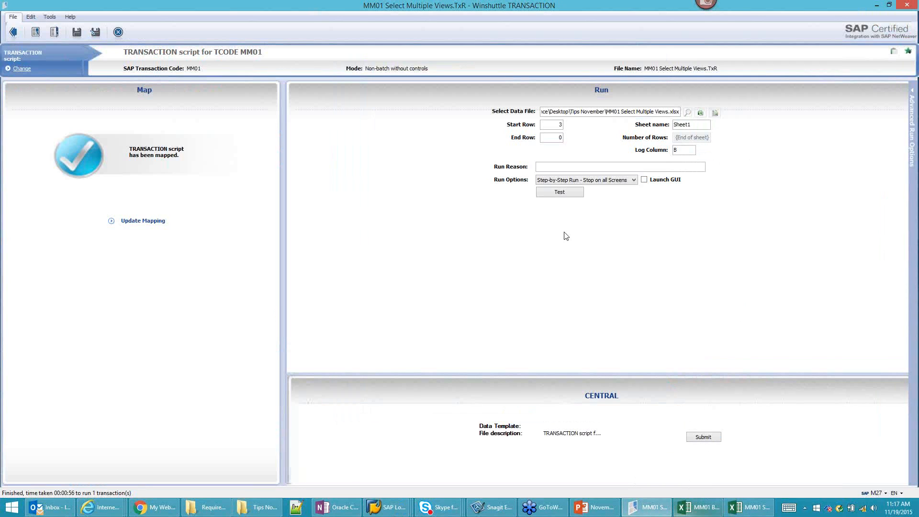
# Step: Set Start Row to 4 and start a step-by-step test of the first transaction
pyautogui.doubleClick(559, 125)
pyautogui.write('4')
pyautogui.click(569, 194)
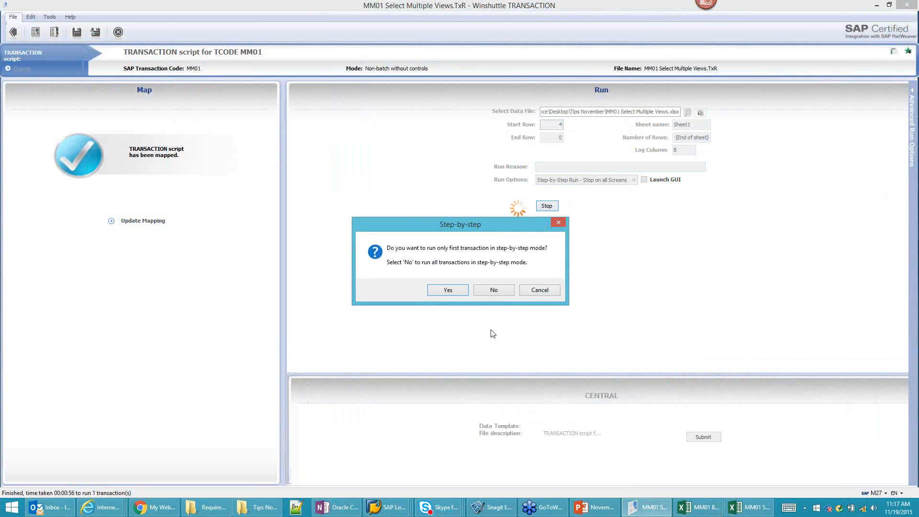
pyautogui.click(450, 290)
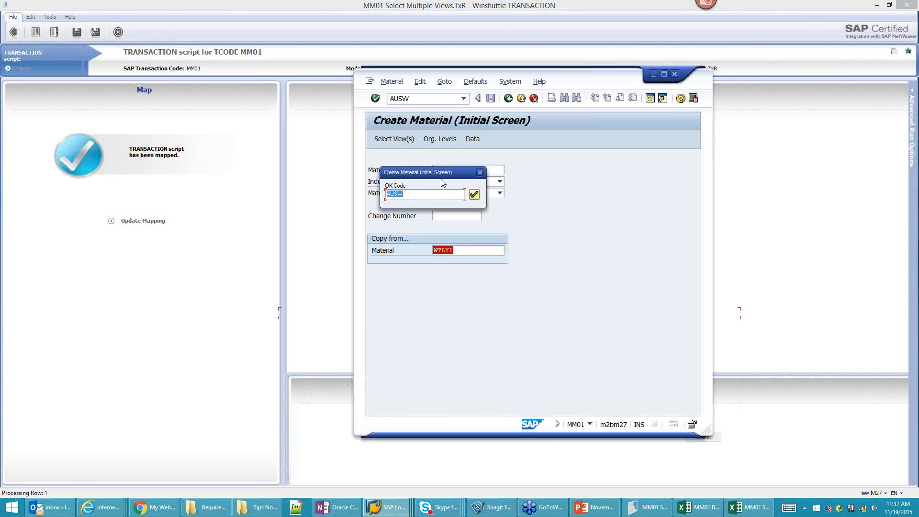
# Step: Choose Mechanical Engineering and FERT Finished product for WTLY7 and confirm the initial screen
pyautogui.click(487, 183)
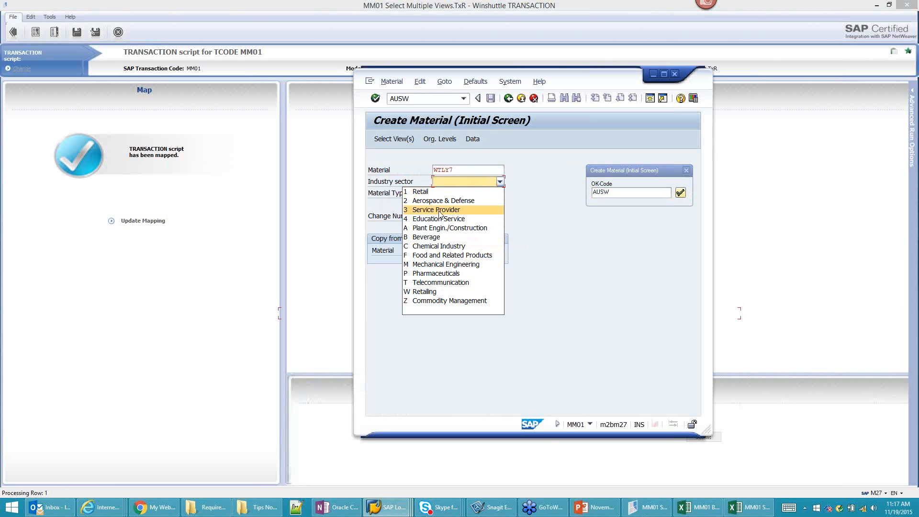
pyautogui.click(435, 263)
pyautogui.click(454, 196)
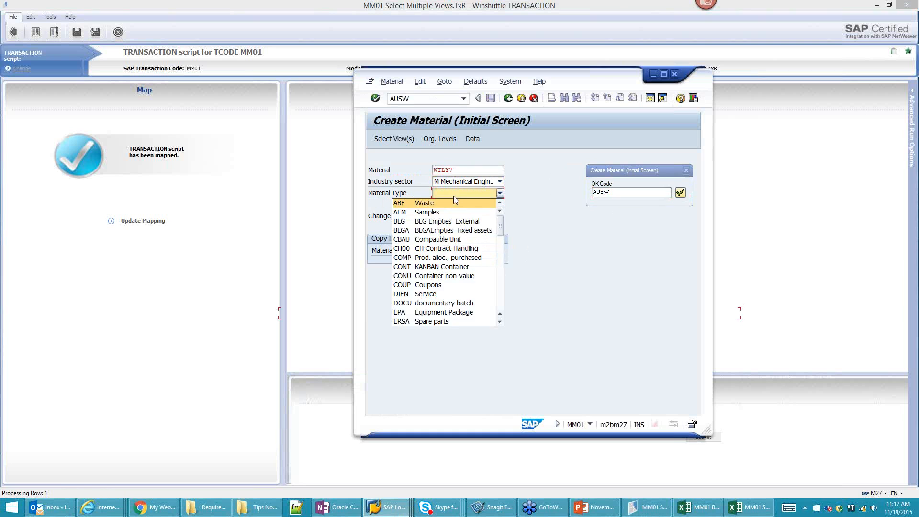
pyautogui.scroll(-2, 467, 301)
pyautogui.click(467, 301)
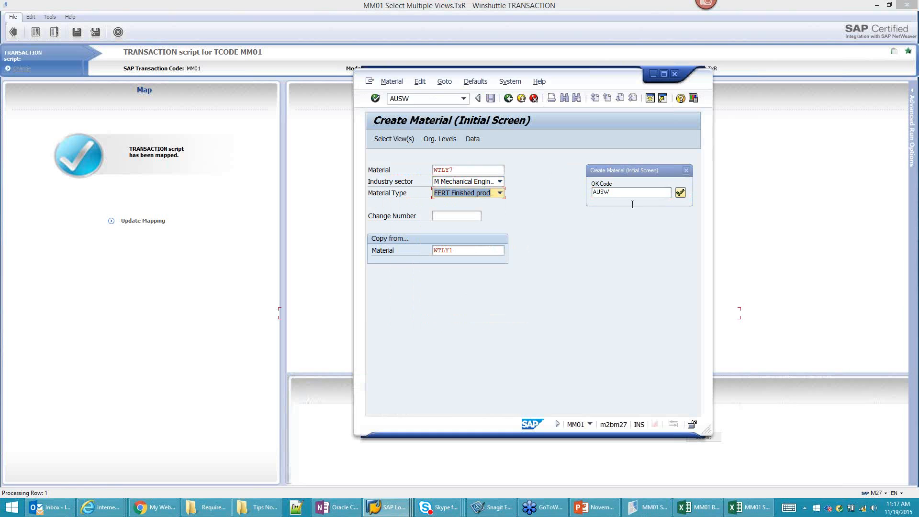
pyautogui.click(680, 192)
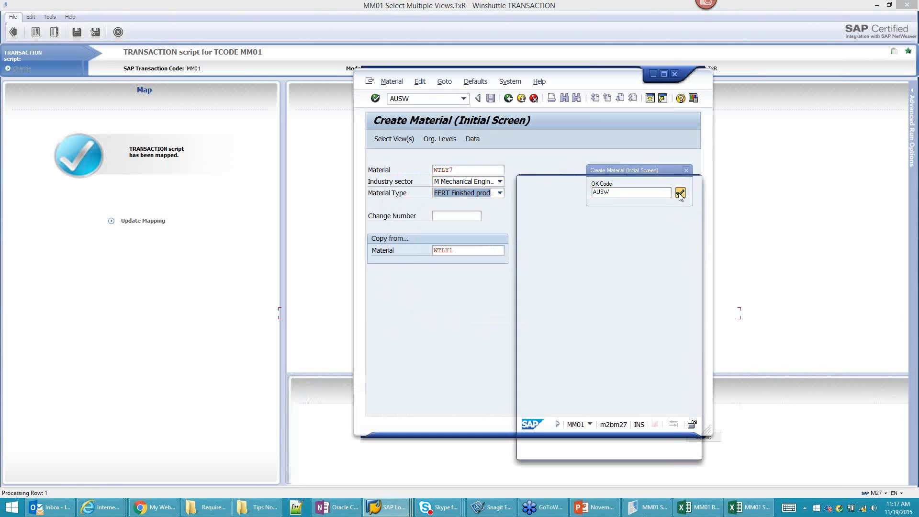
pyautogui.moveTo(647, 170); pyautogui.dragTo(661, 137)
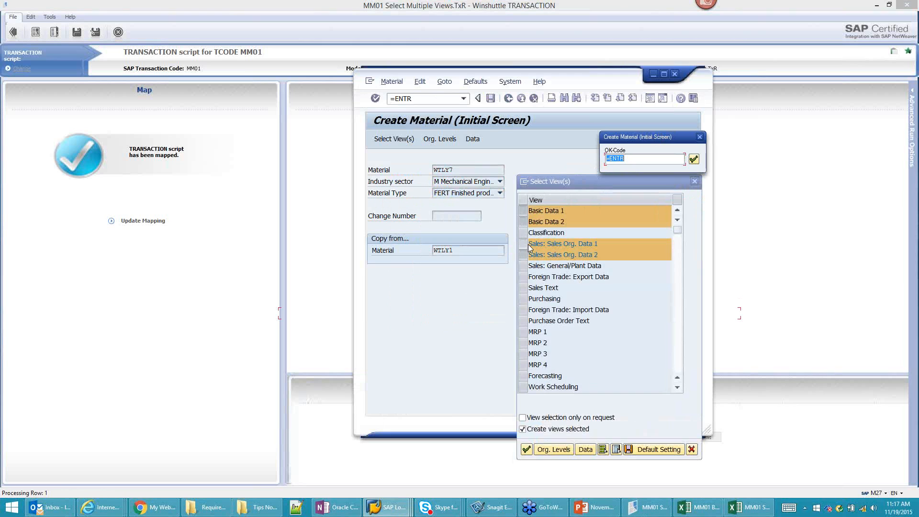
# Step: Accept WTLY7's Basic Data and Sales Org. views, then cancel at the Organizational Levels step
pyautogui.click(694, 159)
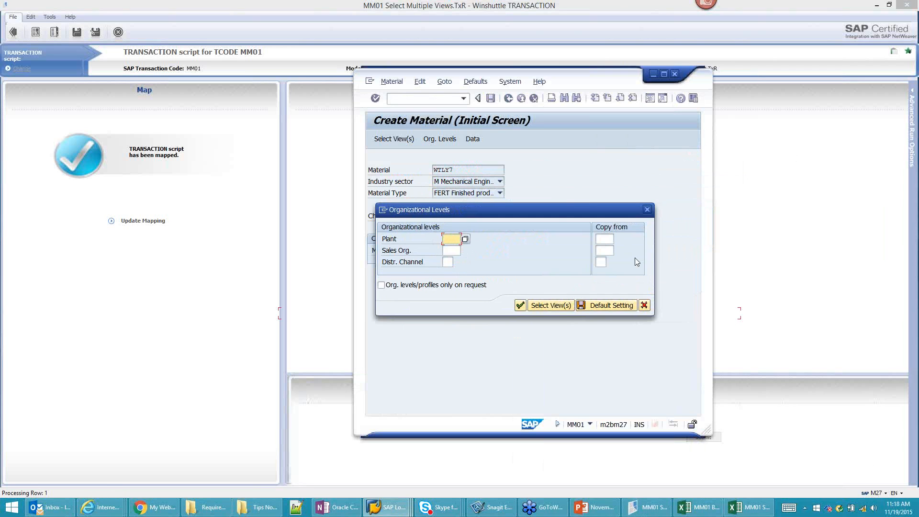
pyautogui.click(644, 305)
# Step: End the MM01 run and open CA02 Enter.TxR and its data file, discarding MM01 changes
pyautogui.click(674, 73)
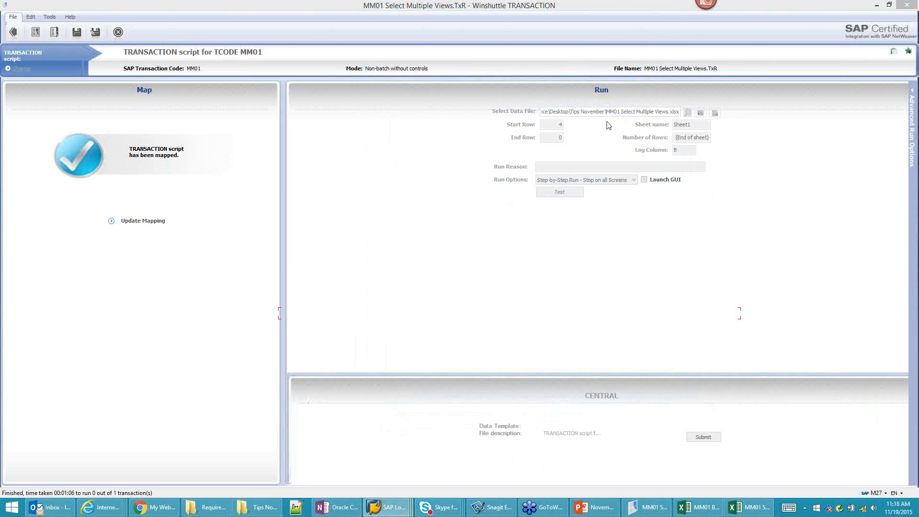
pyautogui.click(54, 35)
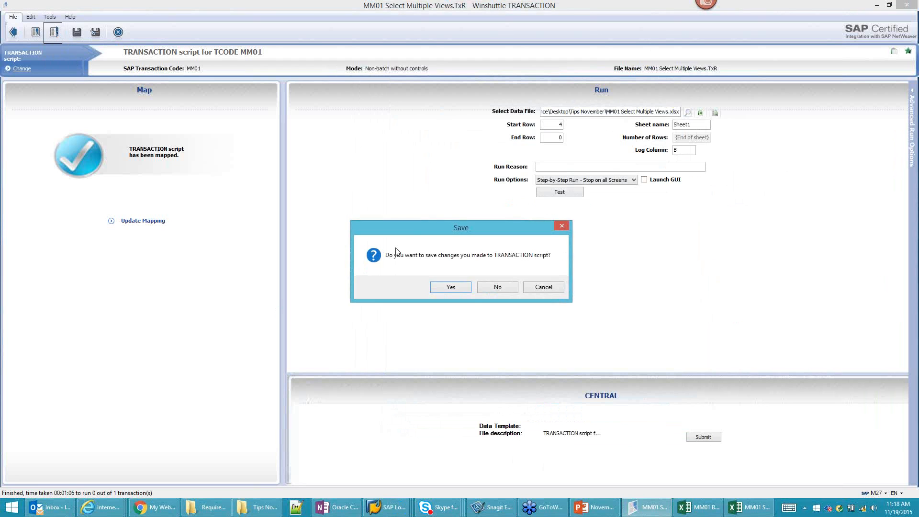
pyautogui.click(496, 286)
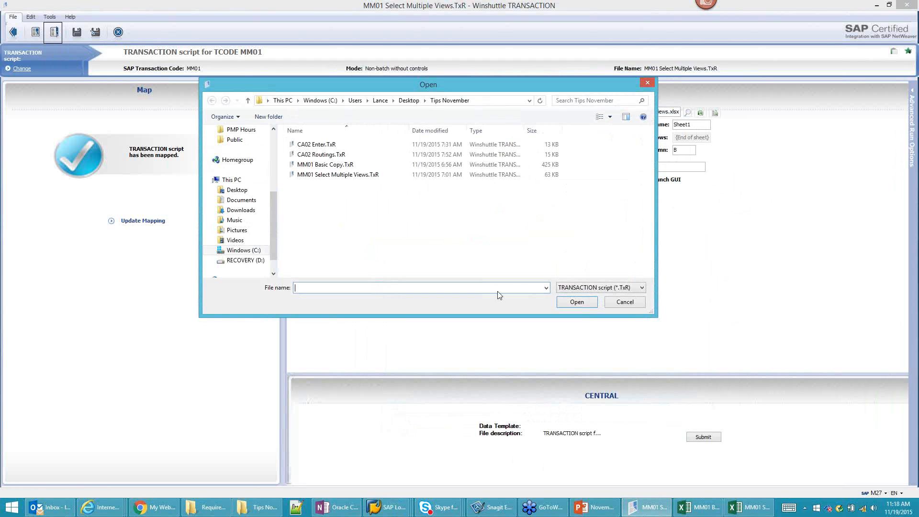
pyautogui.click(320, 156)
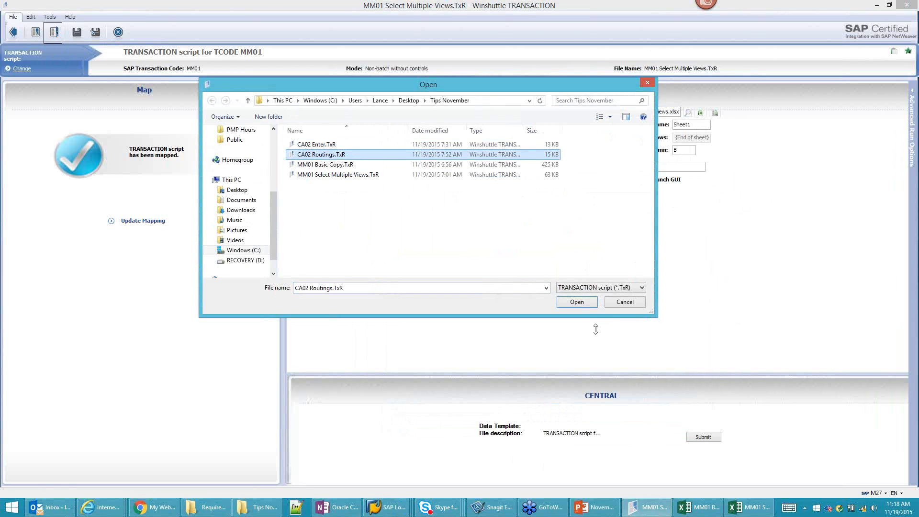
pyautogui.click(313, 145)
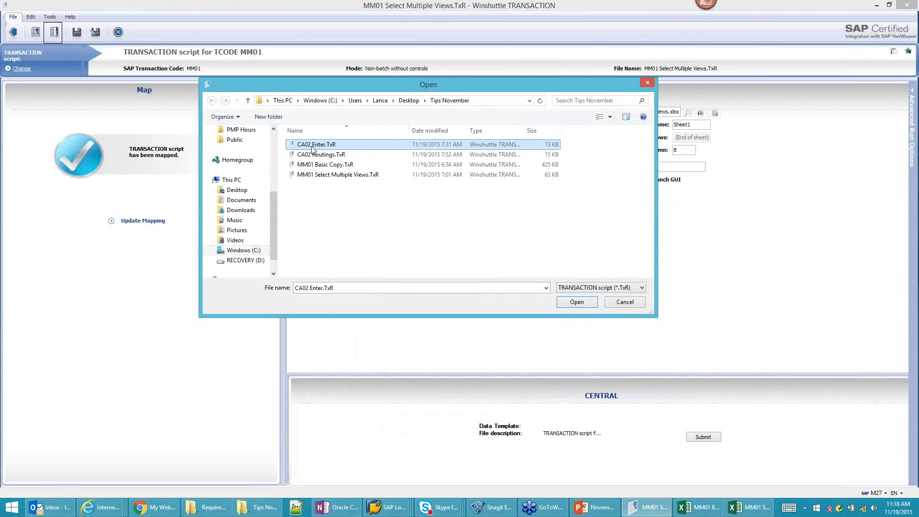
pyautogui.click(577, 302)
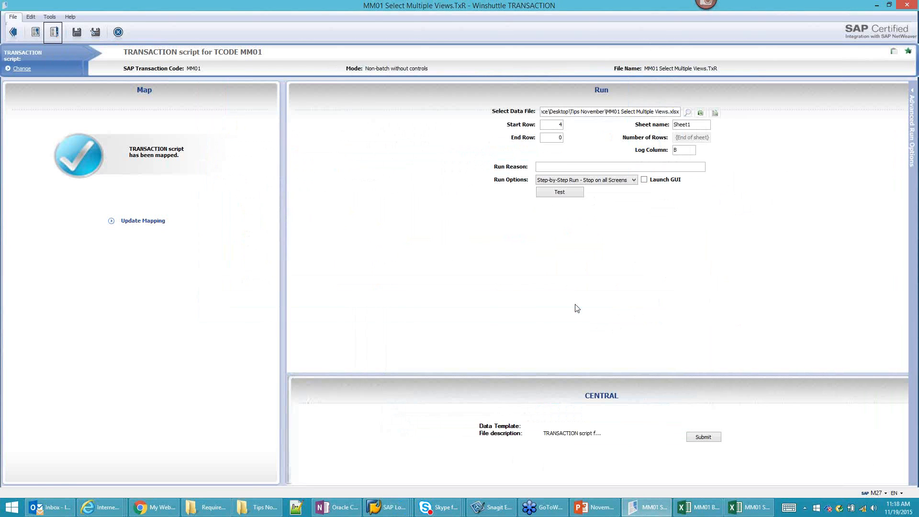
pyautogui.click(701, 113)
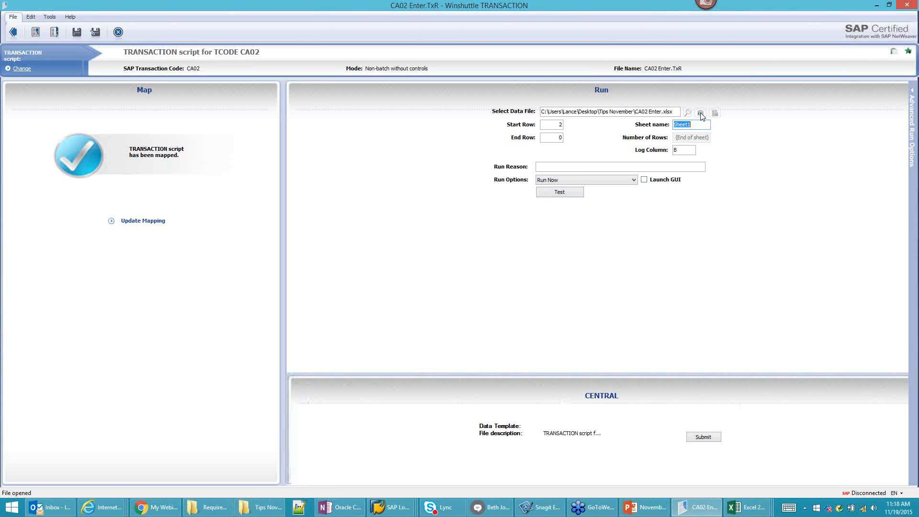
# Step: Copy material number WTLY1 from cell A2 of the CA02 Enter workbook
pyautogui.moveTo(749, 512)
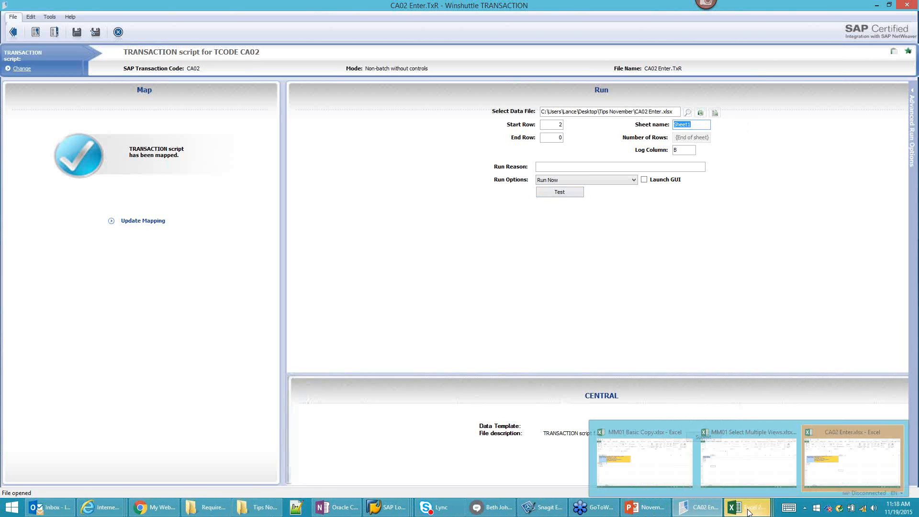
pyautogui.click(848, 465)
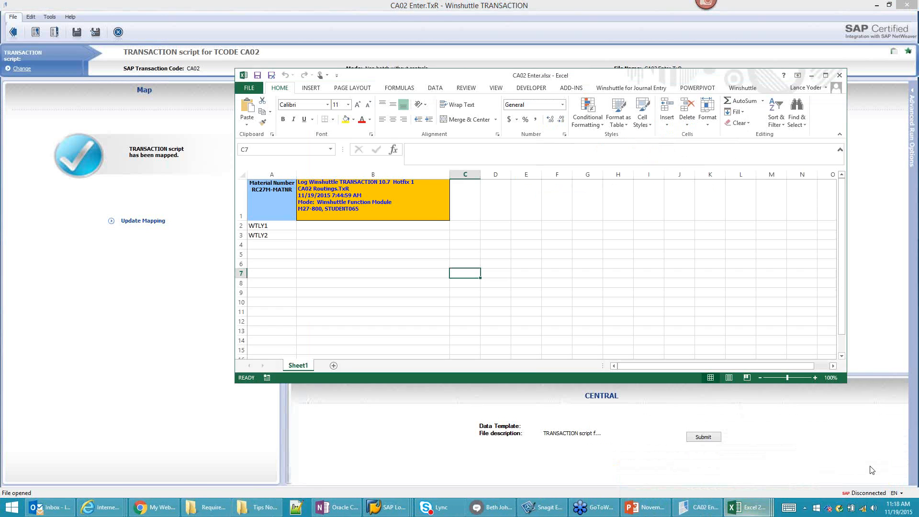
pyautogui.click(268, 226)
pyautogui.click(268, 237)
pyautogui.click(269, 228)
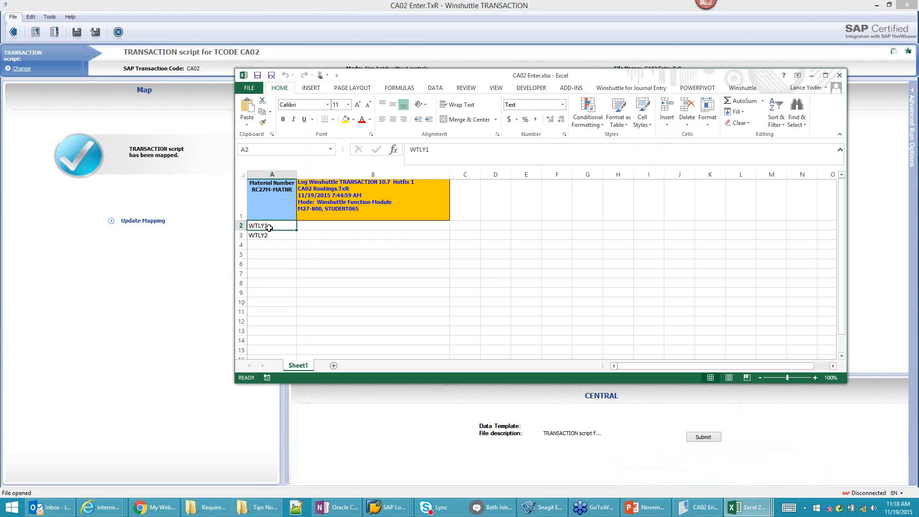
pyautogui.hotkey('ctrl', 'c')
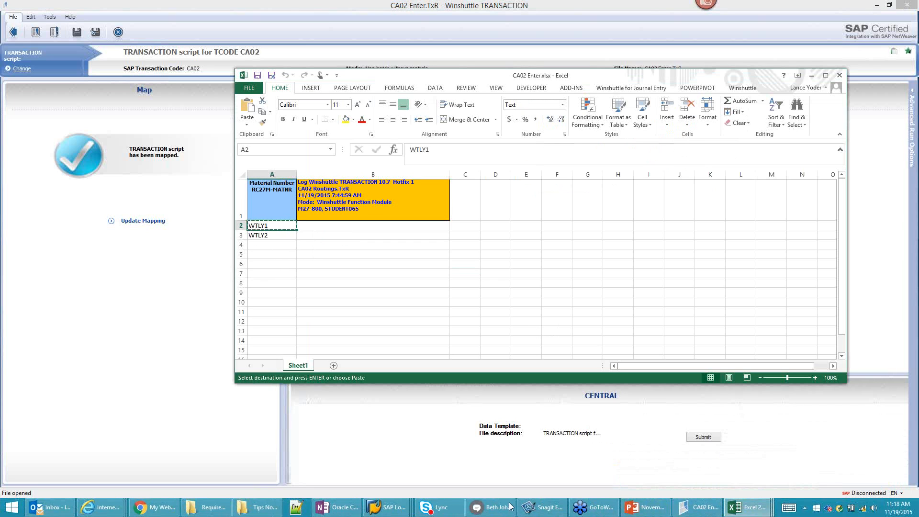
# Step: In SAP, run /nca02 for WTLY1 at plant 1000, showing operation 0010 at work center 1114
pyautogui.moveTo(390, 509)
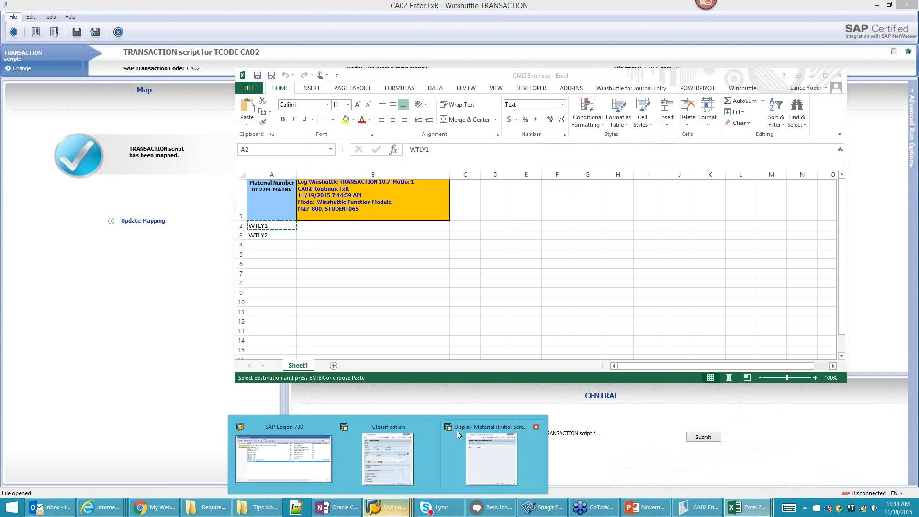
pyautogui.click(397, 454)
pyautogui.write('/nca02')
pyautogui.press('Return')
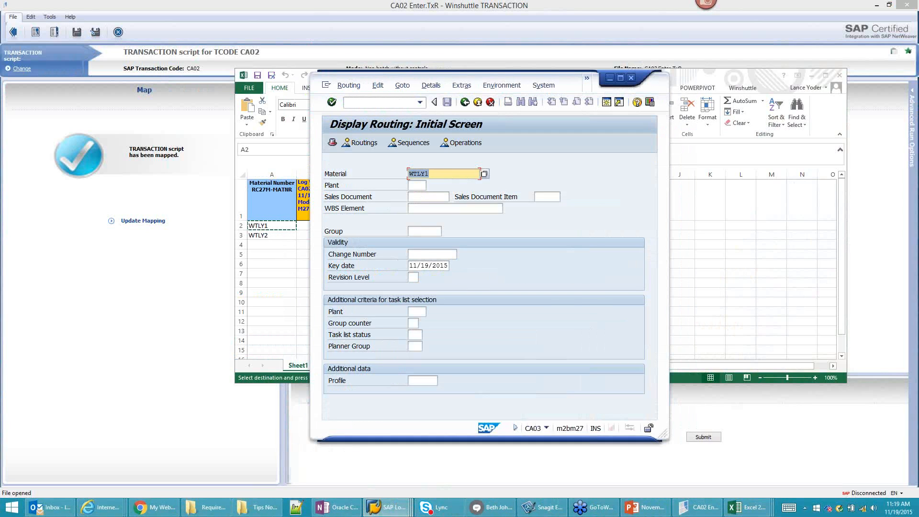
pyautogui.press('Tab')
pyautogui.write('1000')
pyautogui.press('Return')
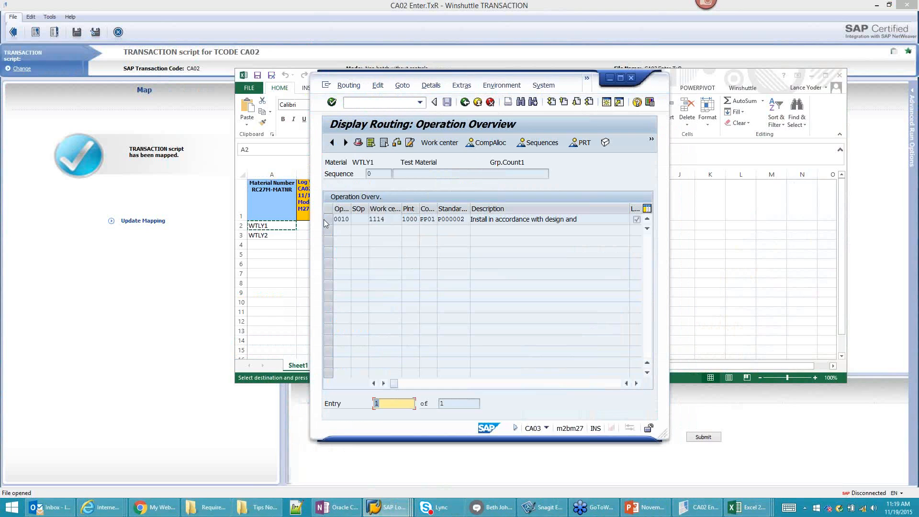
# Step: Copy WTLY2 from cell A3, then return to the CA02 script in Winshuttle
pyautogui.click(267, 236)
pyautogui.click(267, 236)
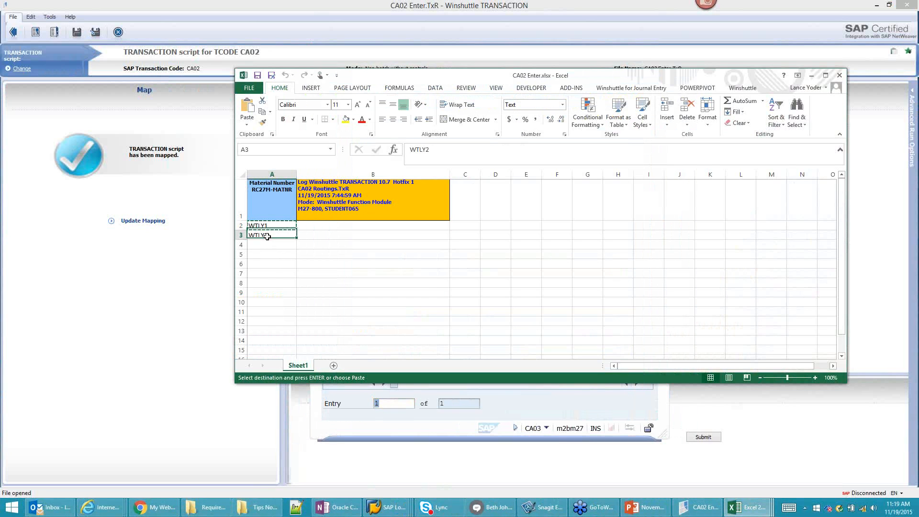
pyautogui.hotkey('ctrl', 'c')
pyautogui.hotkey('alt', 'Tab')
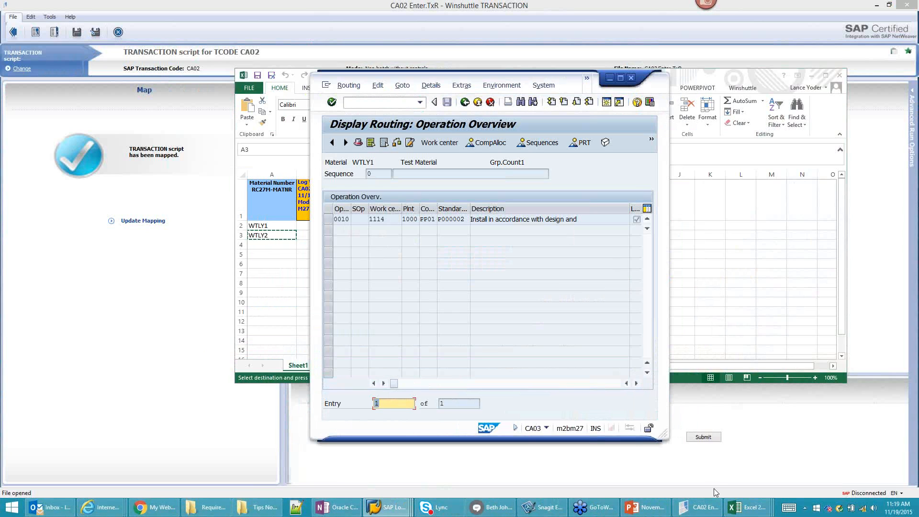
pyautogui.click(287, 296)
pyautogui.press('Escape')
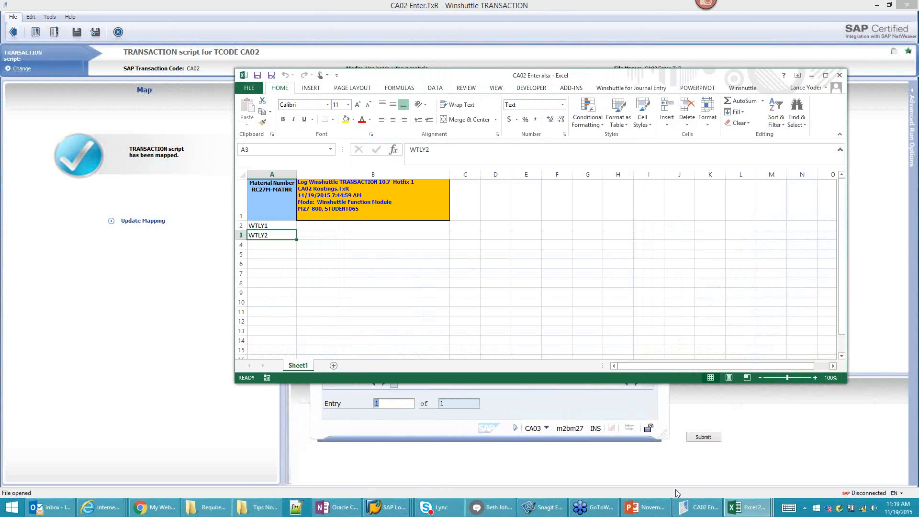
pyautogui.click(700, 507)
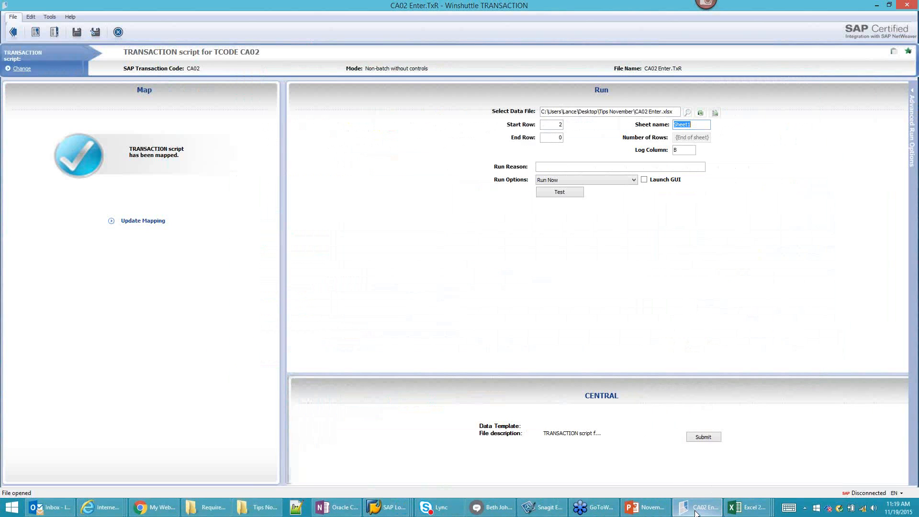
# Step: Test the CA02 script as a Step-by-Step Run - Stop on all Screens and log on to SAP
pyautogui.click(619, 179)
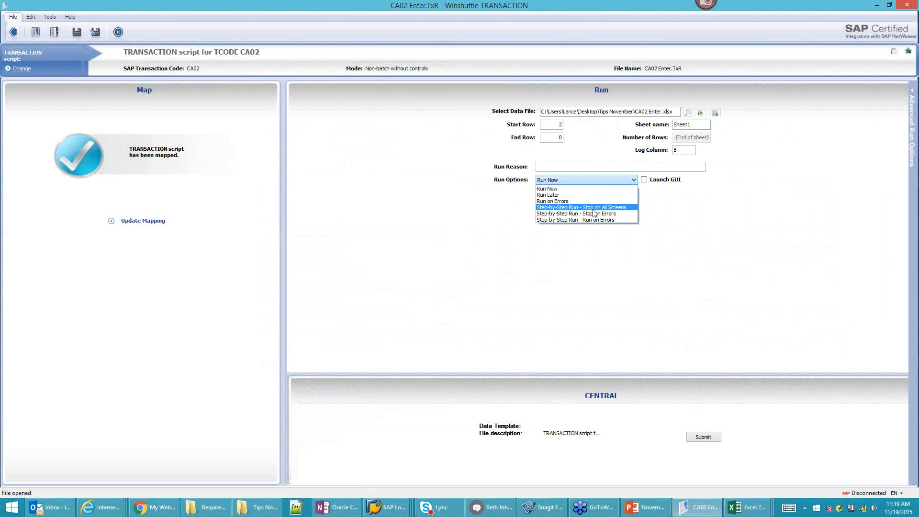
pyautogui.click(593, 209)
pyautogui.click(547, 205)
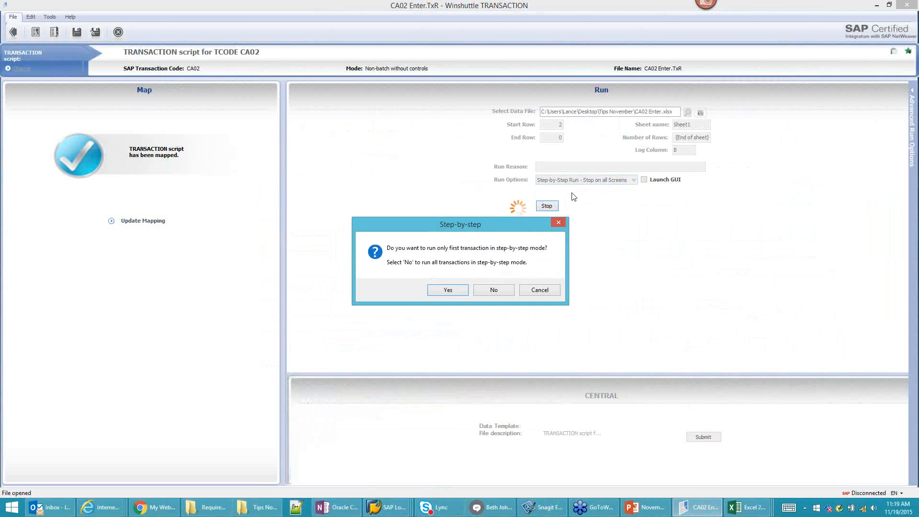
pyautogui.click(463, 286)
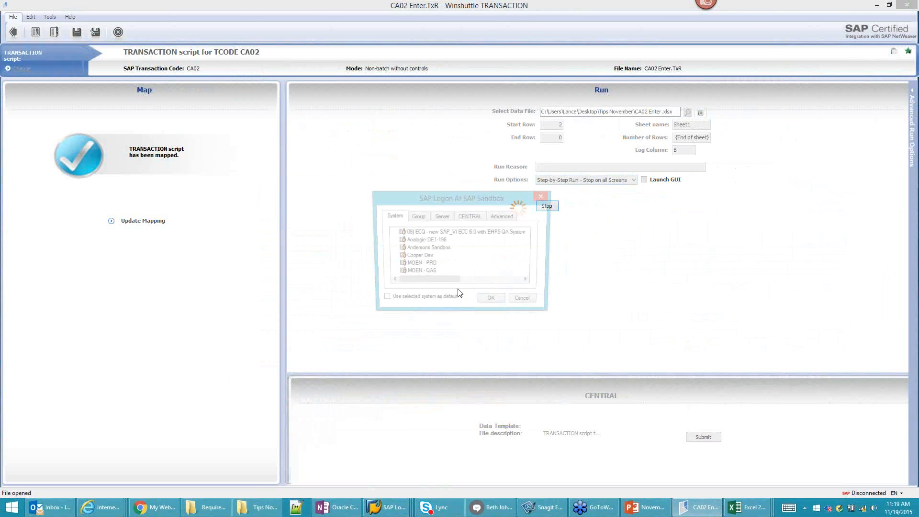
pyautogui.click(498, 306)
pyautogui.click(522, 225)
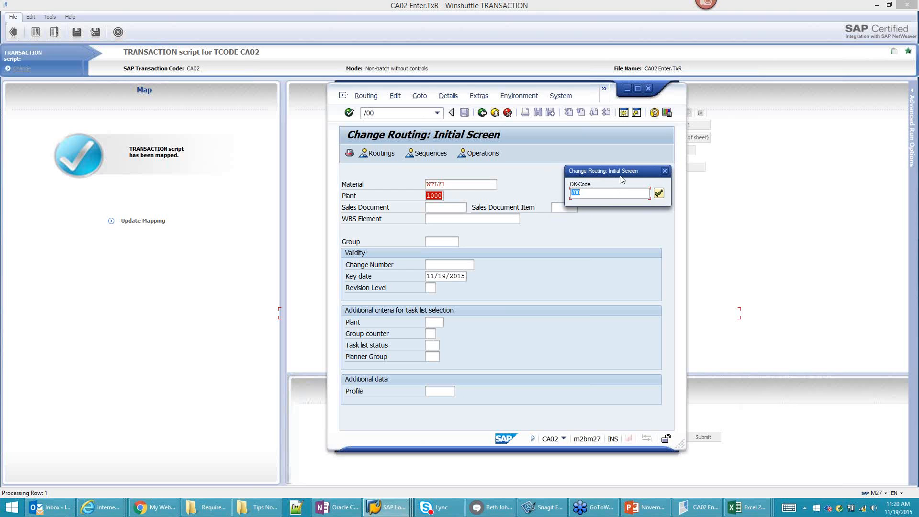
# Step: Save WTLY1's routing with operation 0010 on work center 1115 via =BU, then check the CA02 Enter log
pyautogui.click(659, 194)
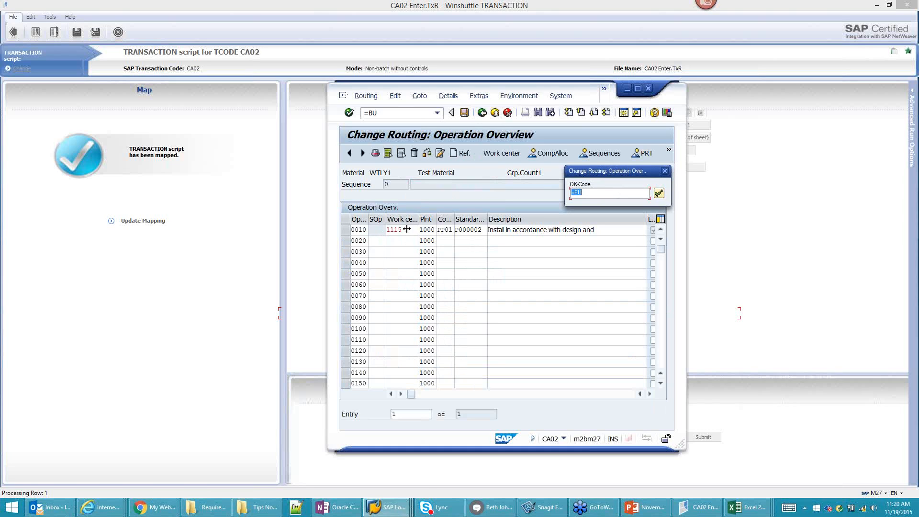
pyautogui.click(387, 507)
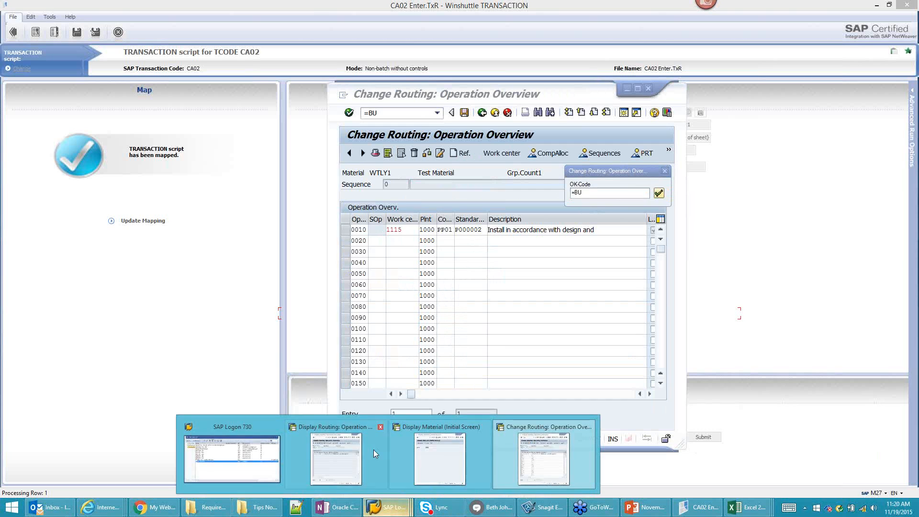
pyautogui.click(351, 451)
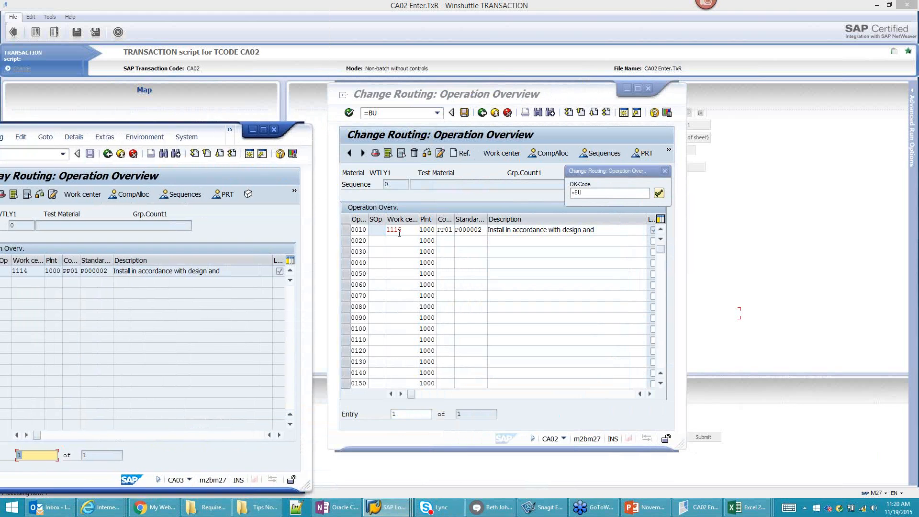
pyautogui.click(661, 194)
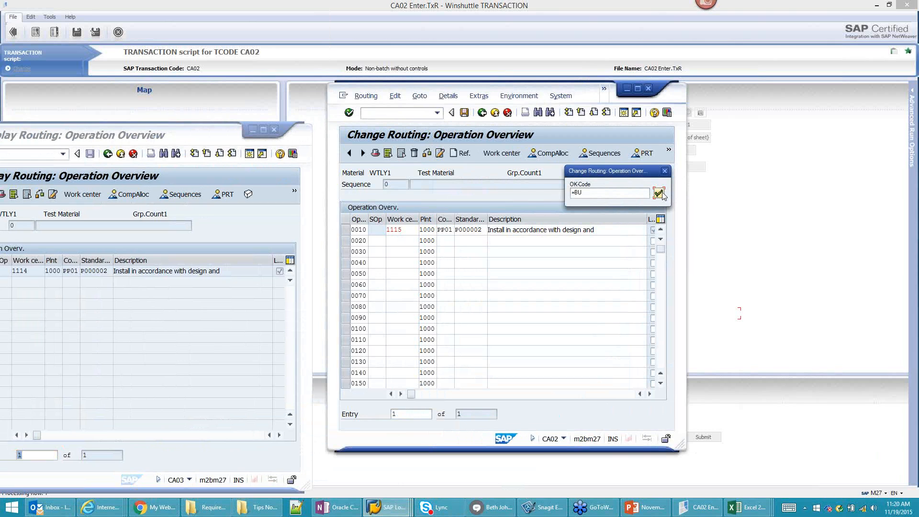
pyautogui.click(663, 195)
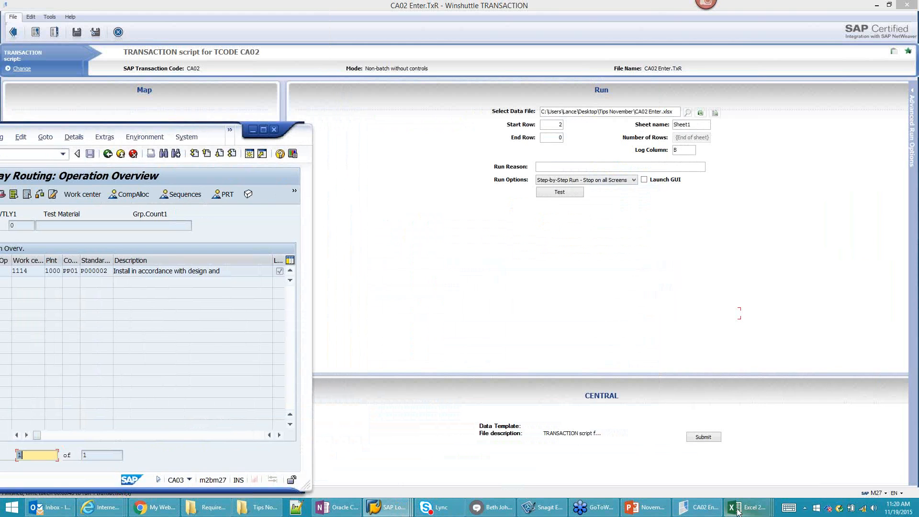
pyautogui.moveTo(742, 513)
pyautogui.click(858, 474)
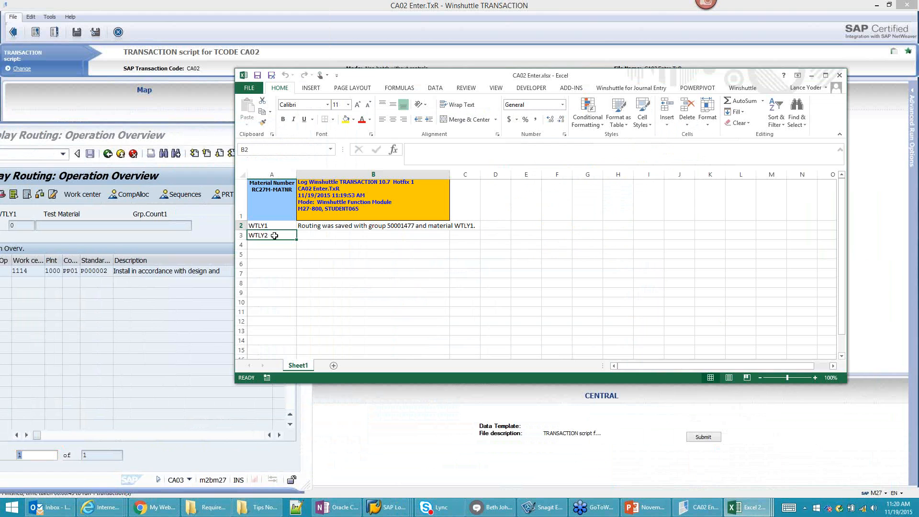
# Step: Set Start Row to 3 and test only the first transaction step by step for WTLY2
pyautogui.click(813, 77)
pyautogui.click(558, 126)
pyautogui.write('3')
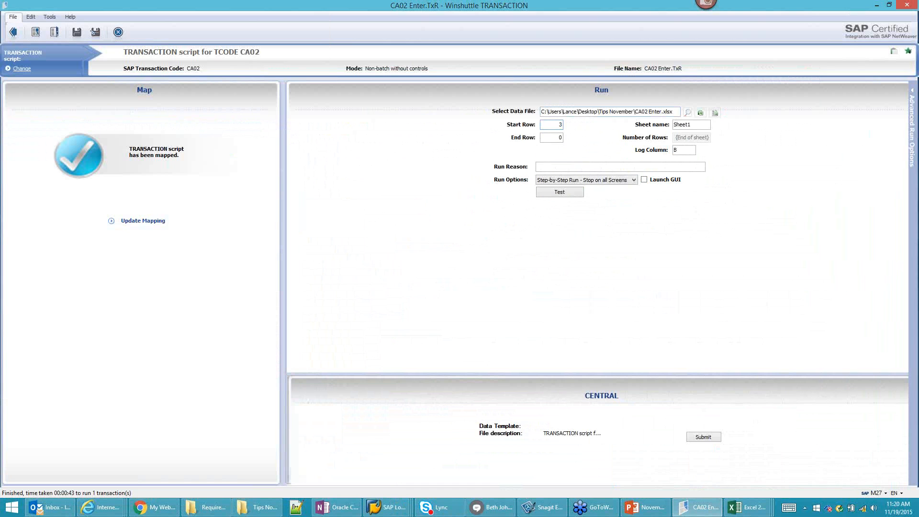
pyautogui.click(572, 197)
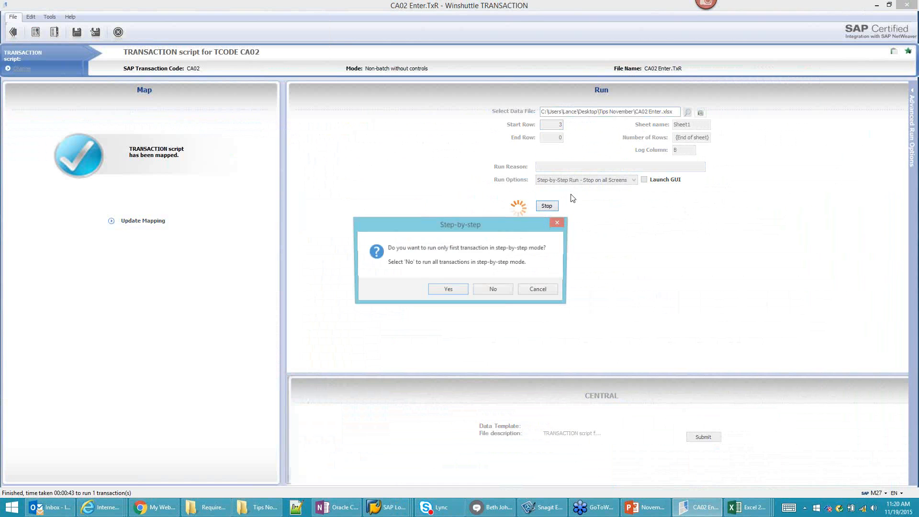
pyautogui.click(456, 293)
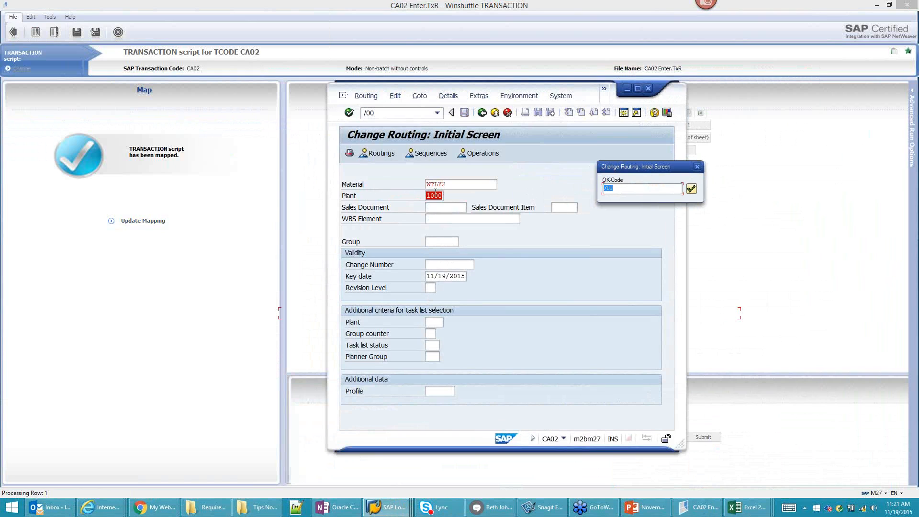
# Step: Confirm the /00 OK-Code so WTLY2 moves on to its Change Routing overview
pyautogui.click(691, 190)
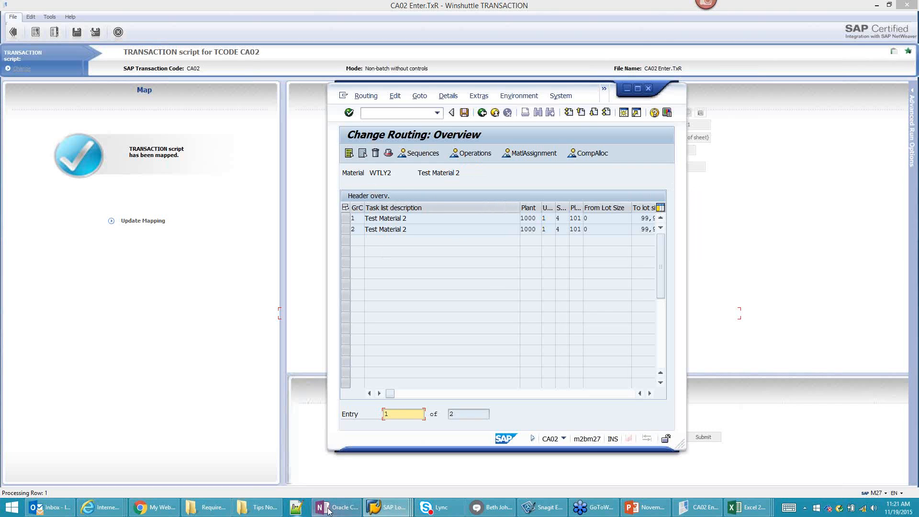
# Step: Bring the Display Routing window over the change window and back out to its initial screen
pyautogui.click(404, 510)
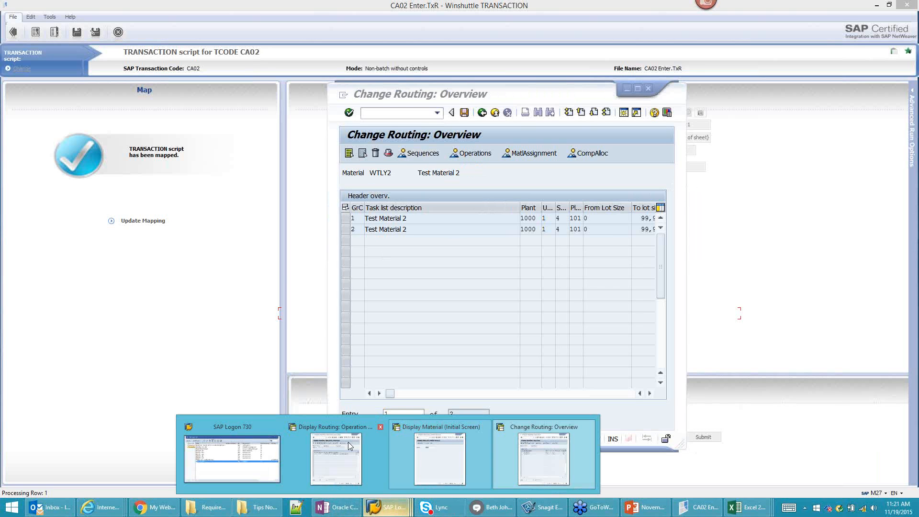
pyautogui.click(337, 454)
pyautogui.moveTo(223, 129); pyautogui.dragTo(744, 69)
pyautogui.click(628, 100)
pyautogui.click(627, 100)
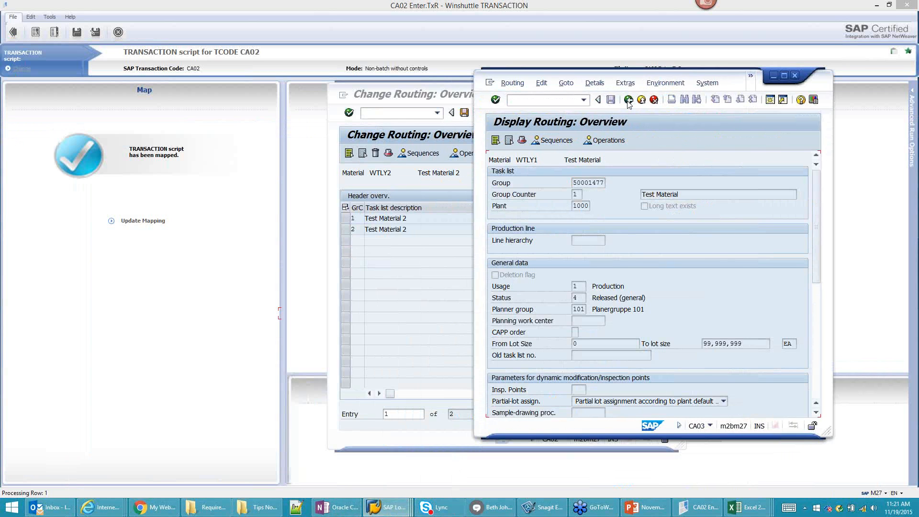
pyautogui.click(628, 100)
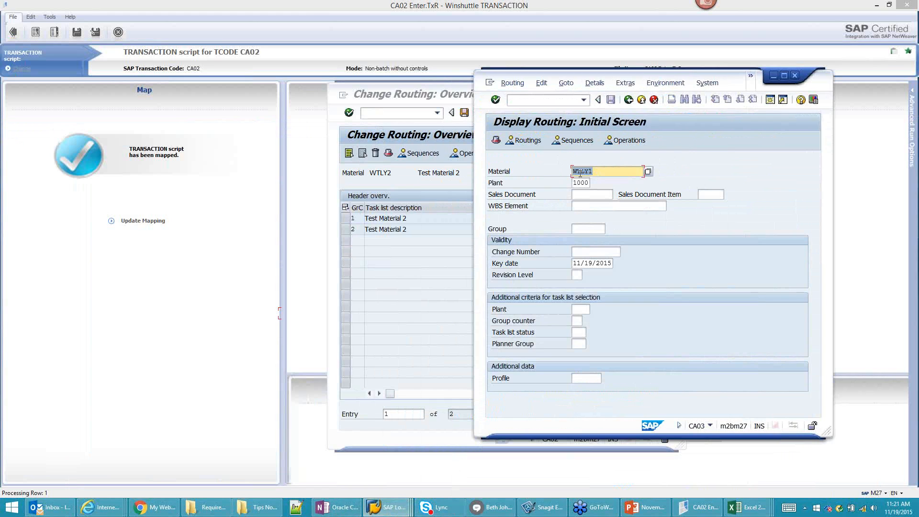
# Step: Display WTLY1's routings and operations to verify operation 0010 uses work center 1115
pyautogui.click(535, 142)
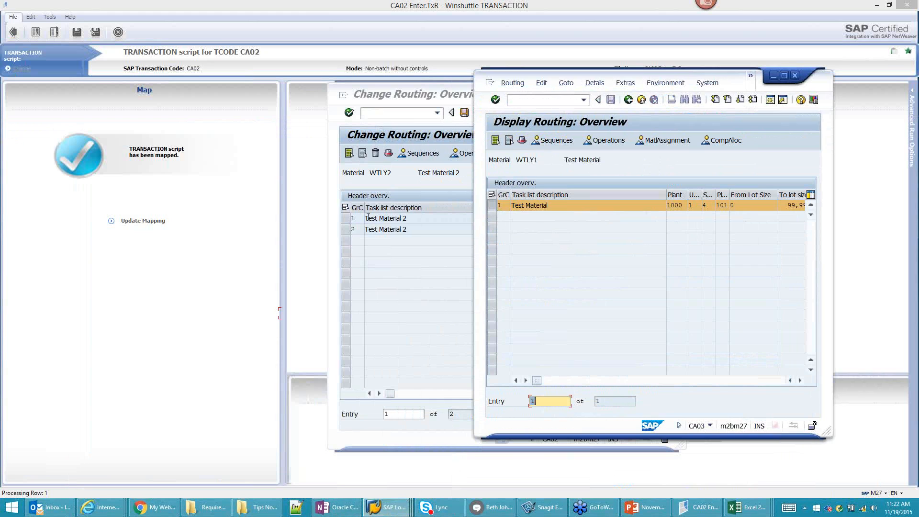
pyautogui.click(628, 100)
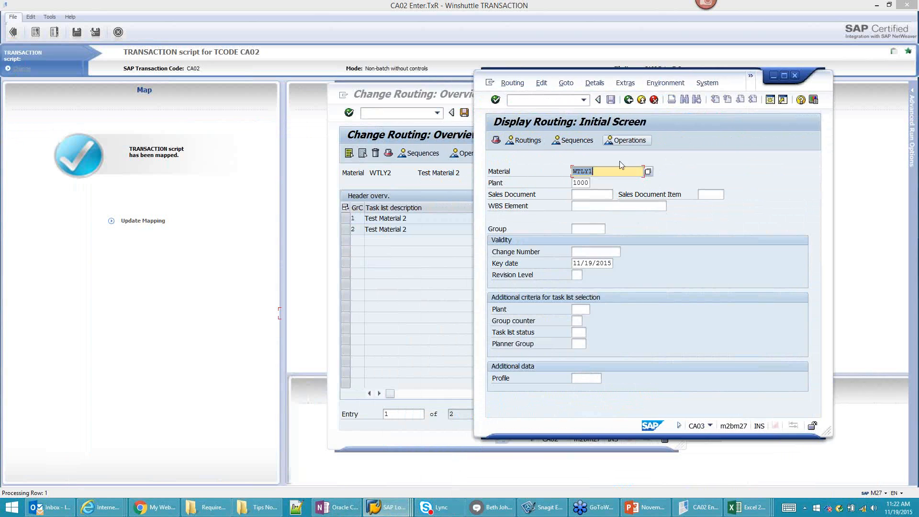
pyautogui.click(628, 140)
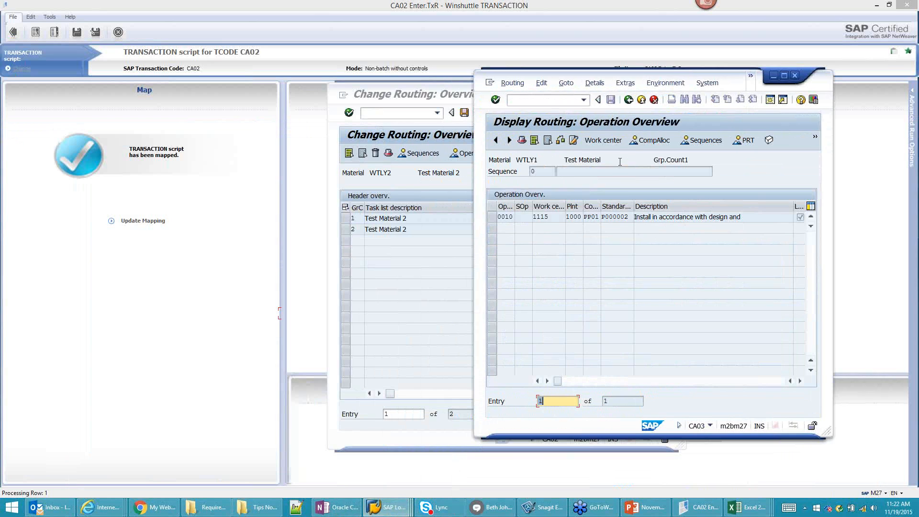
pyautogui.click(629, 101)
pyautogui.click(630, 100)
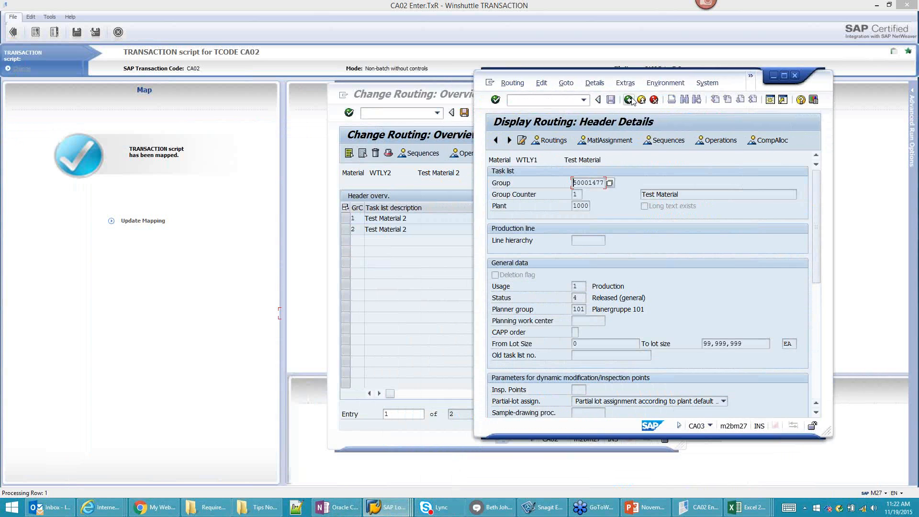
pyautogui.click(628, 100)
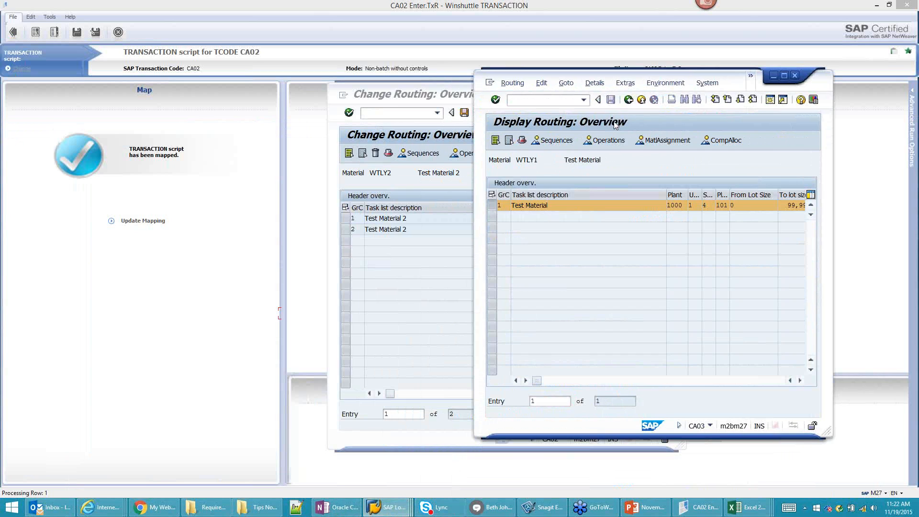
# Step: Change the material to WTLY2 and display its routing overview
pyautogui.press('BackSpace')
pyautogui.write('2')
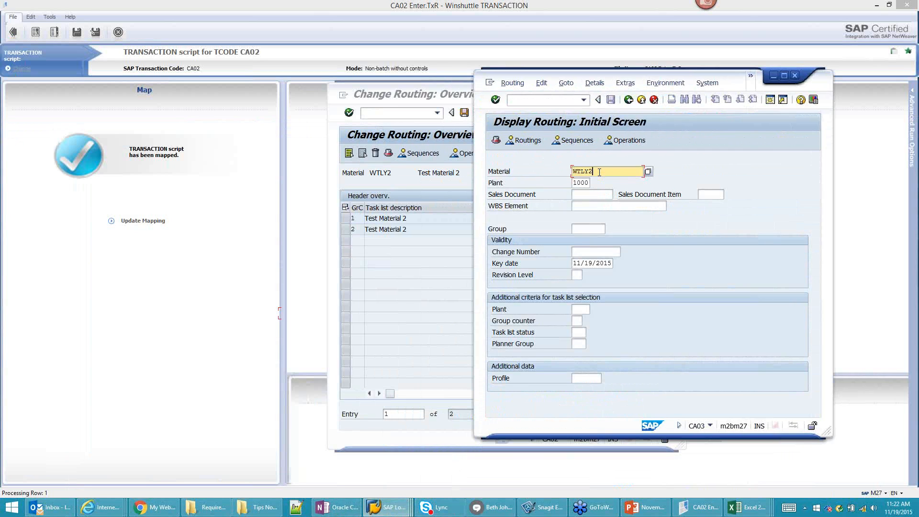
pyautogui.press('Return')
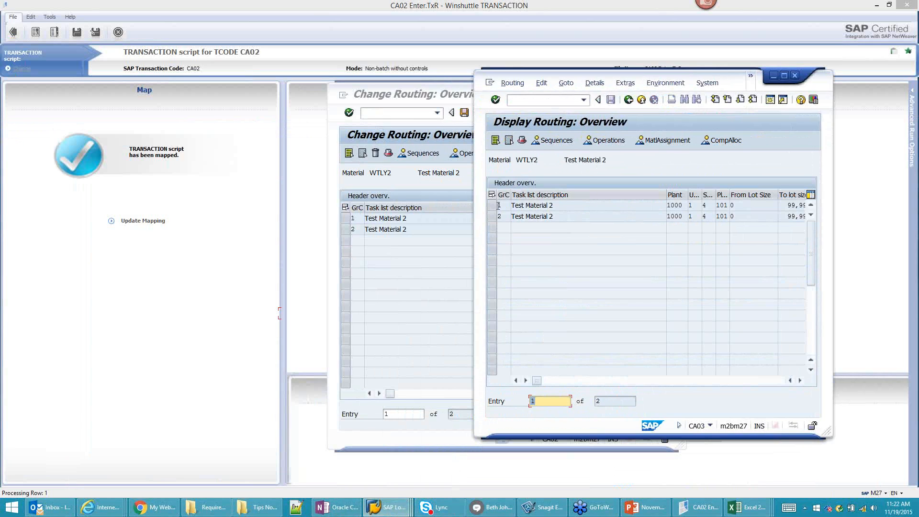
# Step: Open Change Material for WTLY2 with /nmm02
pyautogui.click(536, 99)
pyautogui.write('/nmm02')
pyautogui.press('Return')
pyautogui.press('Right')
# Step: Switch the session to the Change Routing transaction with /nca02
pyautogui.click(536, 100)
pyautogui.write('/nca02')
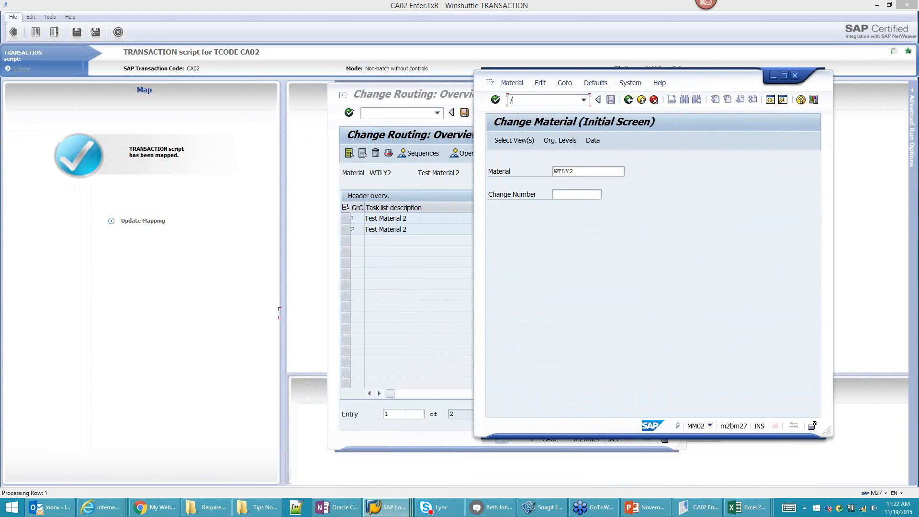
pyautogui.press('Return')
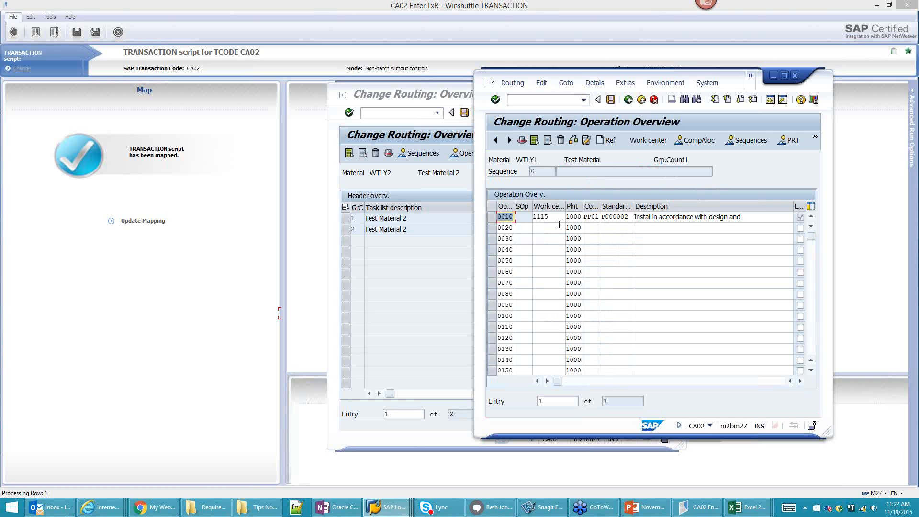
# Step: Change operation 0010's work center from 1115 to 1114 and save the routing
pyautogui.click(556, 217)
pyautogui.press('BackSpace')
pyautogui.write('4')
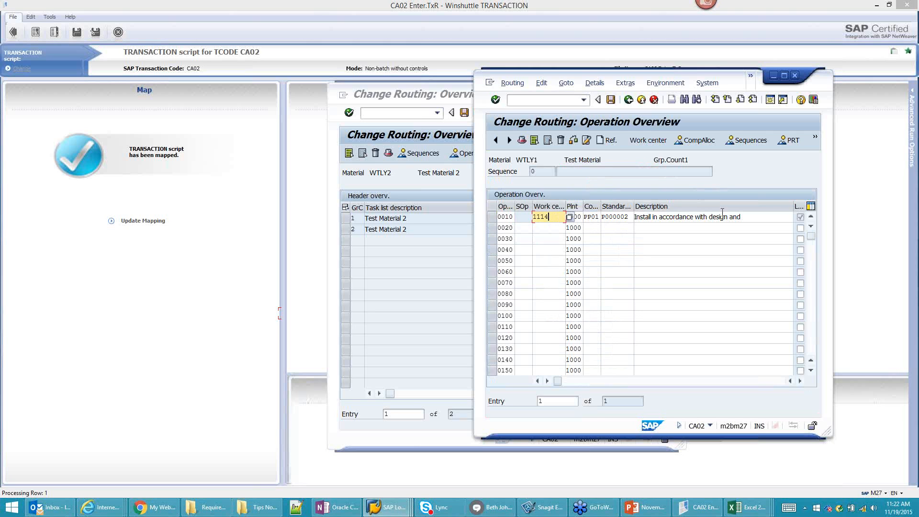
pyautogui.click(611, 100)
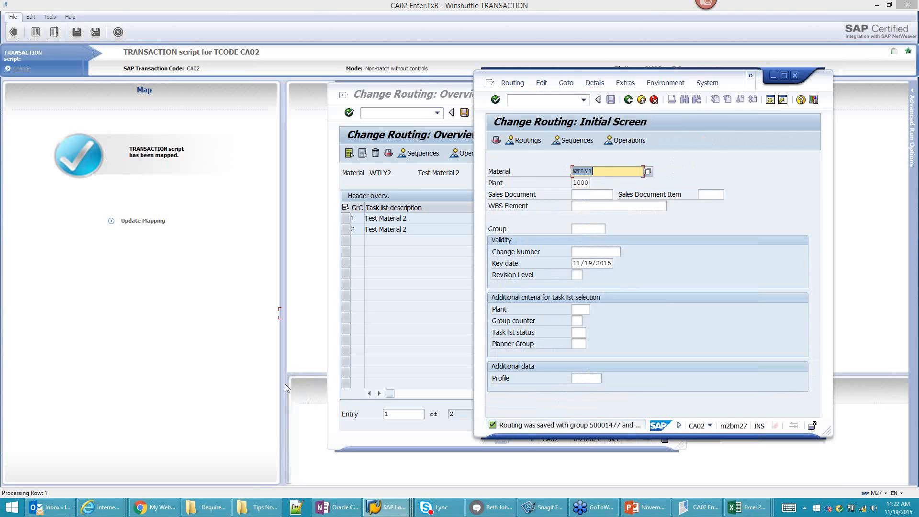
pyautogui.click(223, 371)
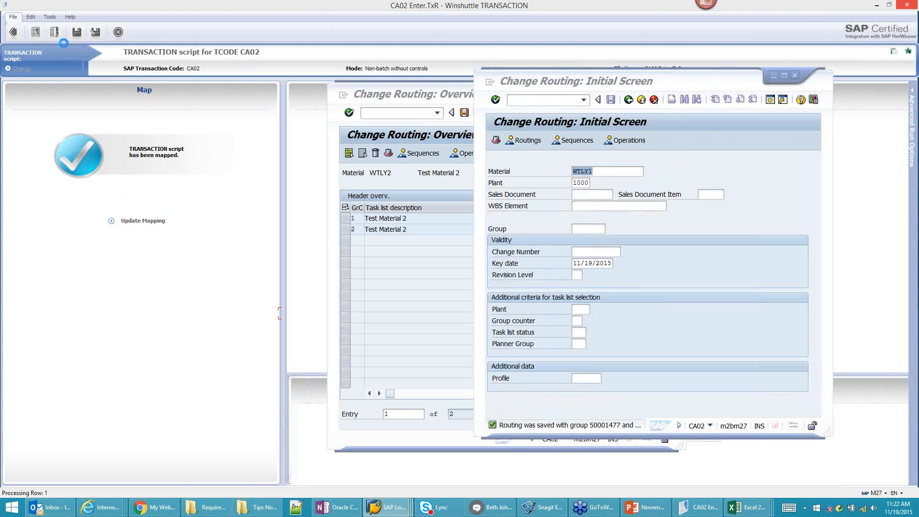
pyautogui.click(397, 96)
# Step: Close the leftover routing windows and load CA02 Routings.TxR, discarding the current script's changes
pyautogui.click(648, 90)
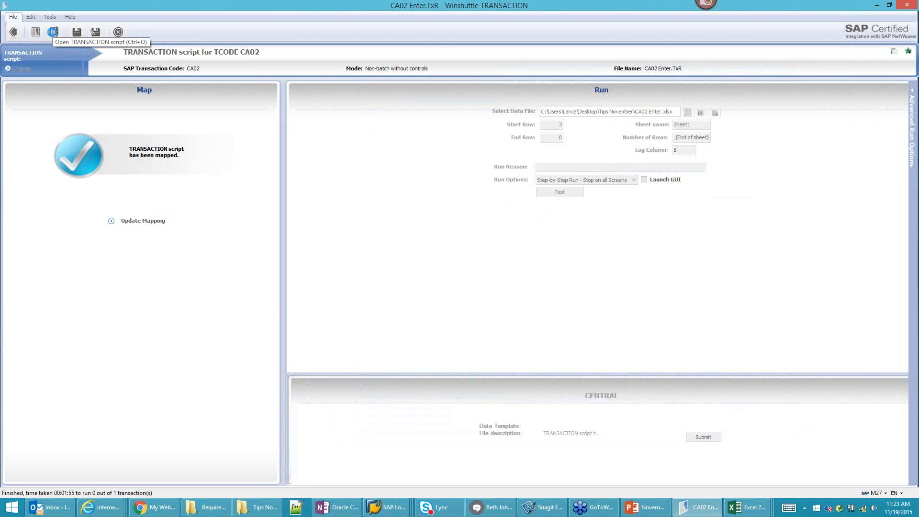
pyautogui.click(53, 34)
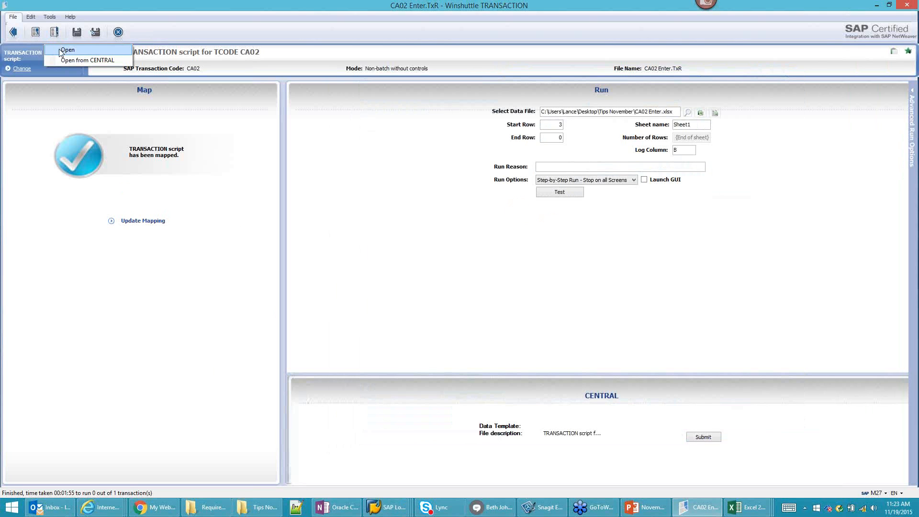
pyautogui.click(59, 49)
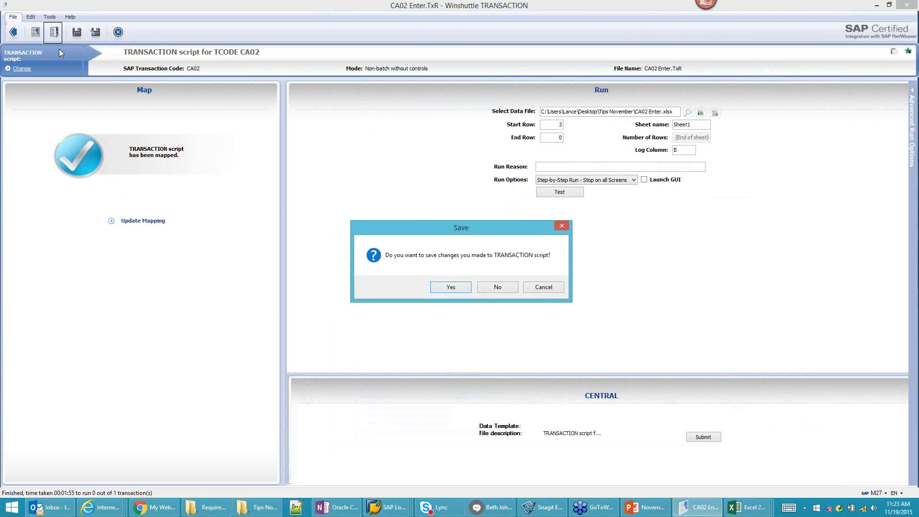
pyautogui.click(495, 288)
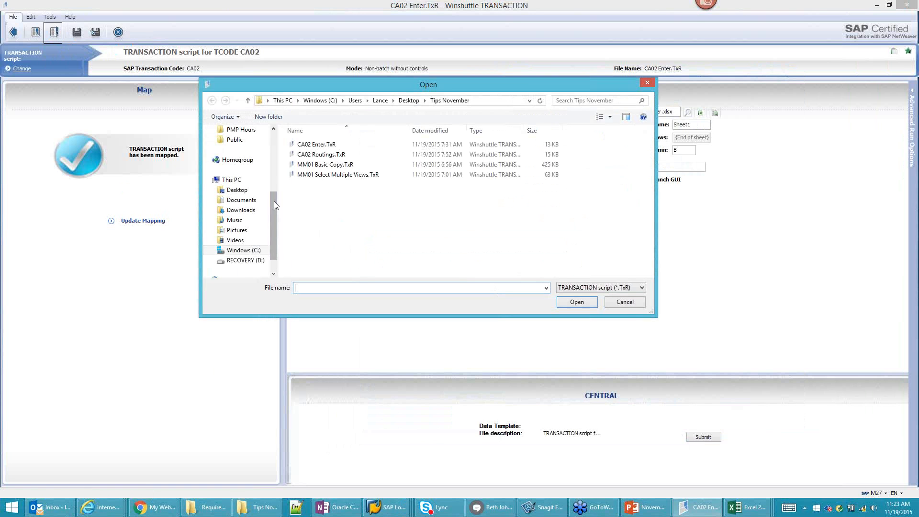
pyautogui.click(310, 155)
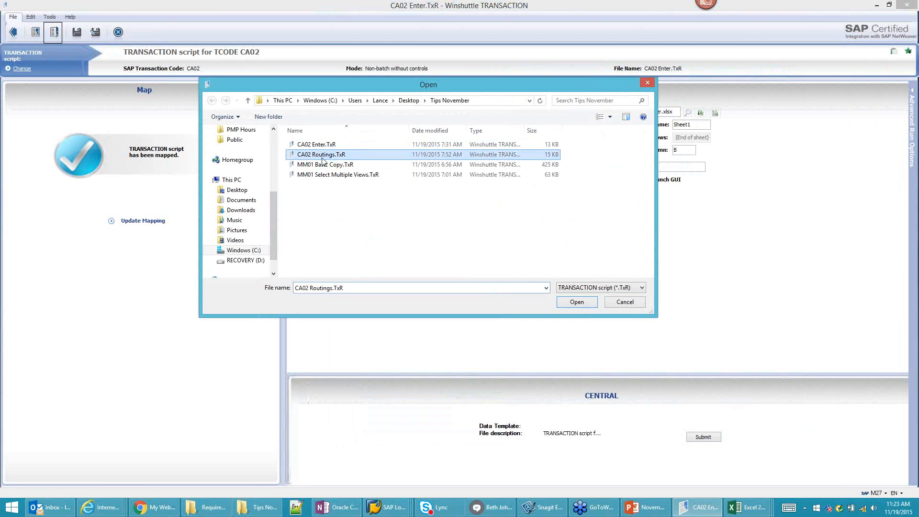
pyautogui.click(578, 301)
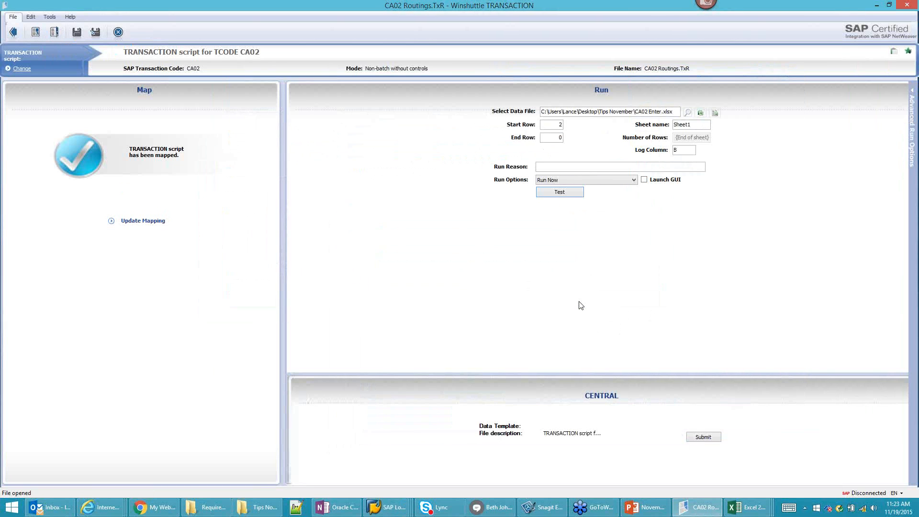
# Step: Test only the first transaction with Step-by-Step Run - Stop on all Screens, logged on to the sandbox
pyautogui.click(607, 181)
pyautogui.click(606, 206)
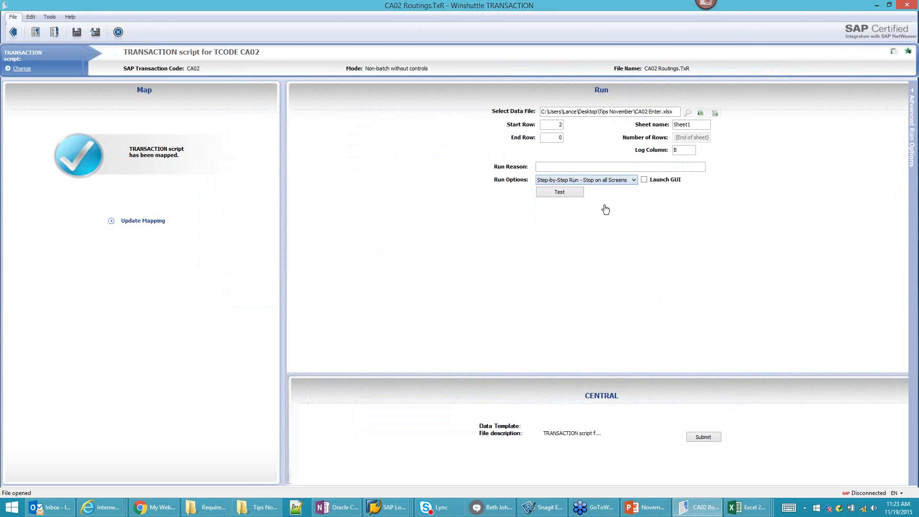
pyautogui.click(566, 196)
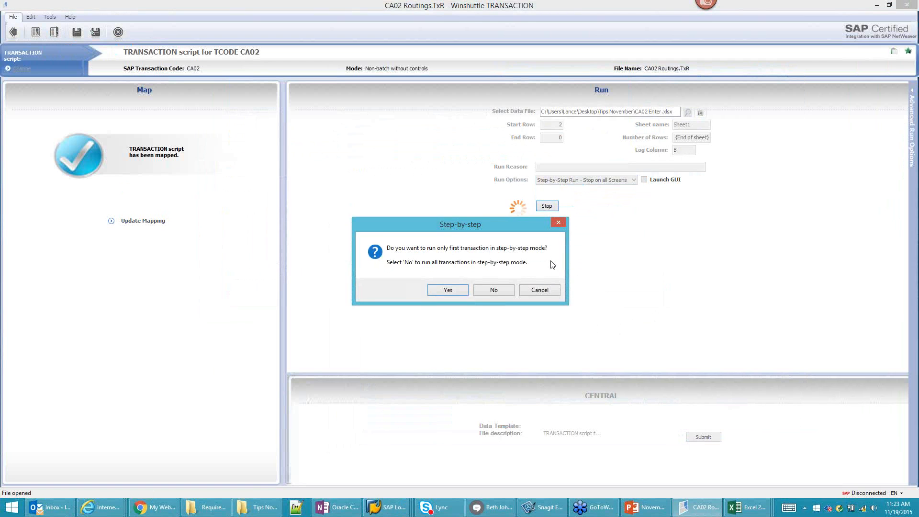
pyautogui.click(541, 290)
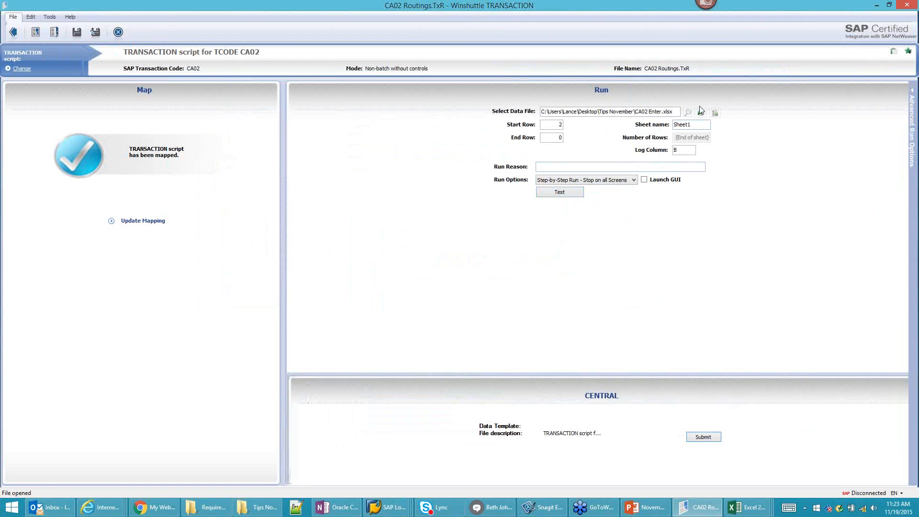
pyautogui.click(560, 192)
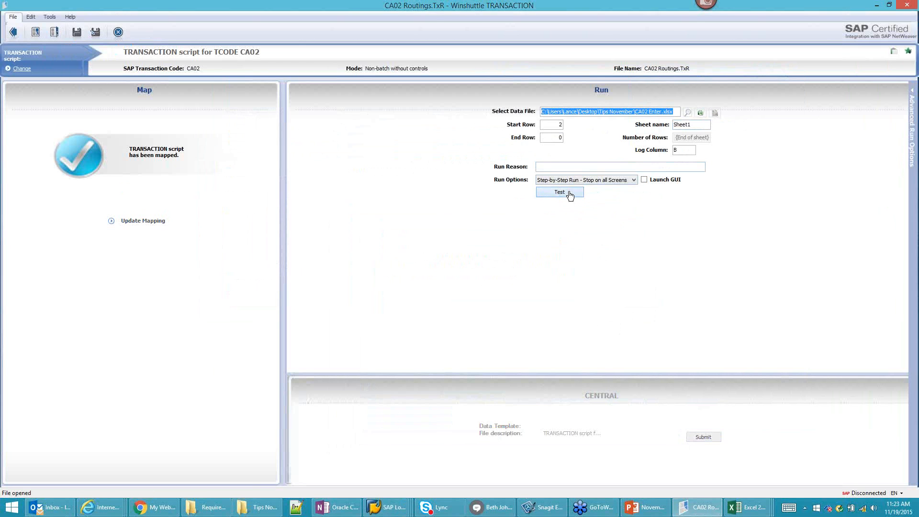
pyautogui.click(433, 290)
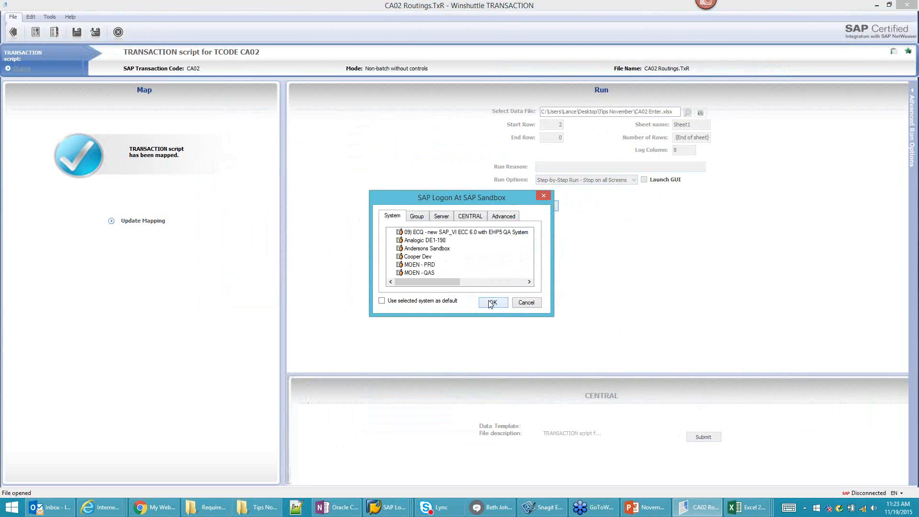
pyautogui.click(502, 304)
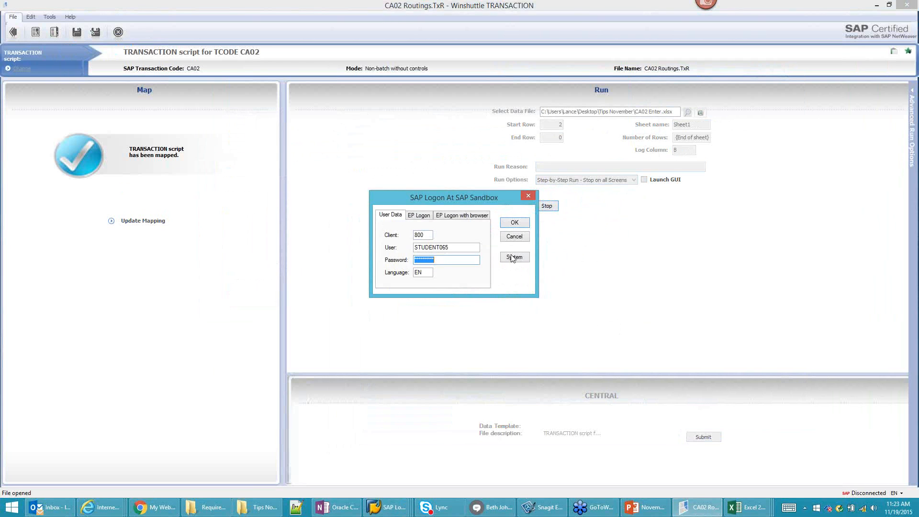
pyautogui.click(520, 224)
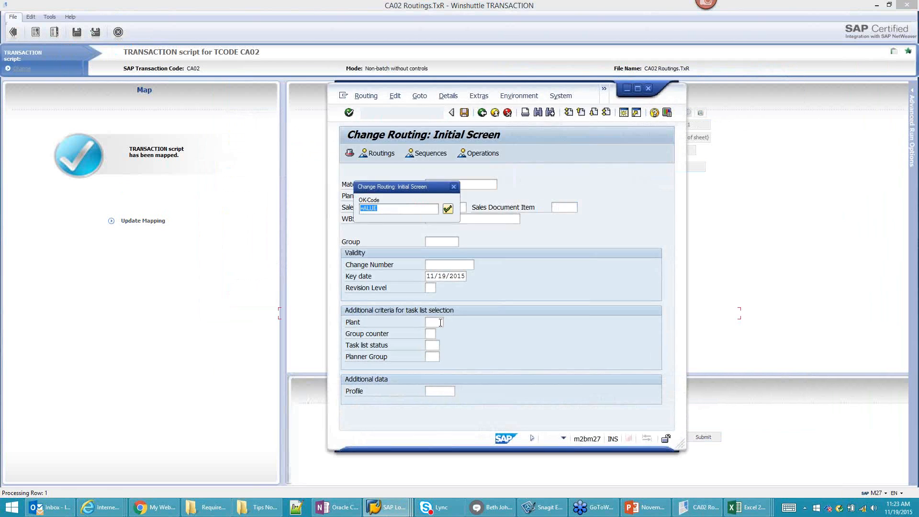
# Step: Step WTLY1's routing through the =VOUE and =BU OK-Codes until the run reports Finished
pyautogui.moveTo(392, 186); pyautogui.dragTo(612, 176)
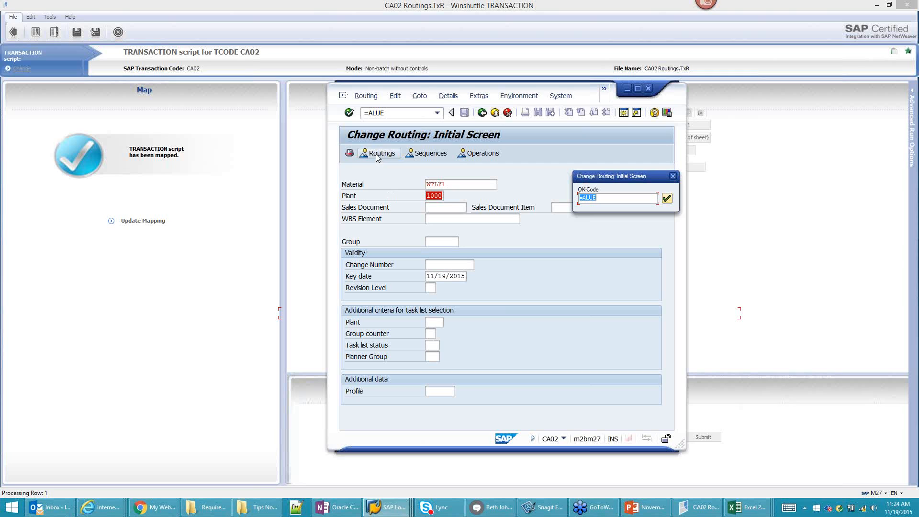
pyautogui.click(667, 199)
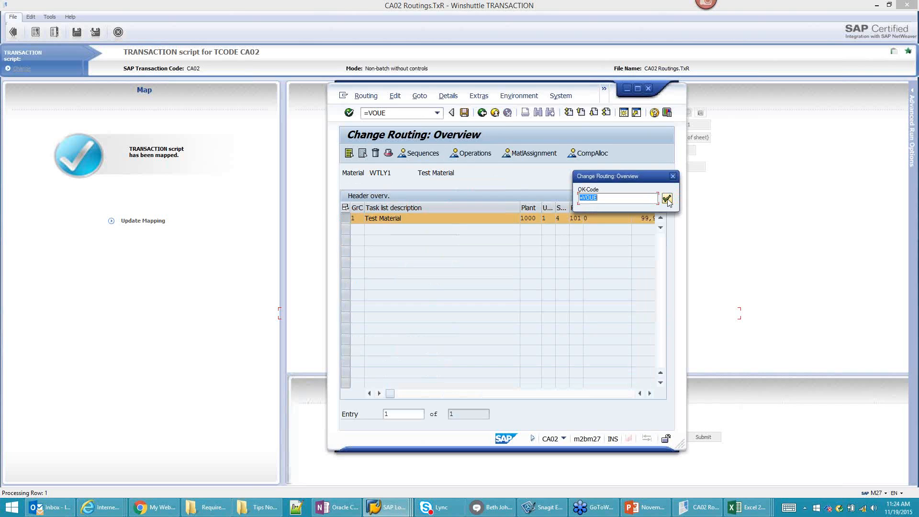
pyautogui.moveTo(652, 176); pyautogui.dragTo(760, 157)
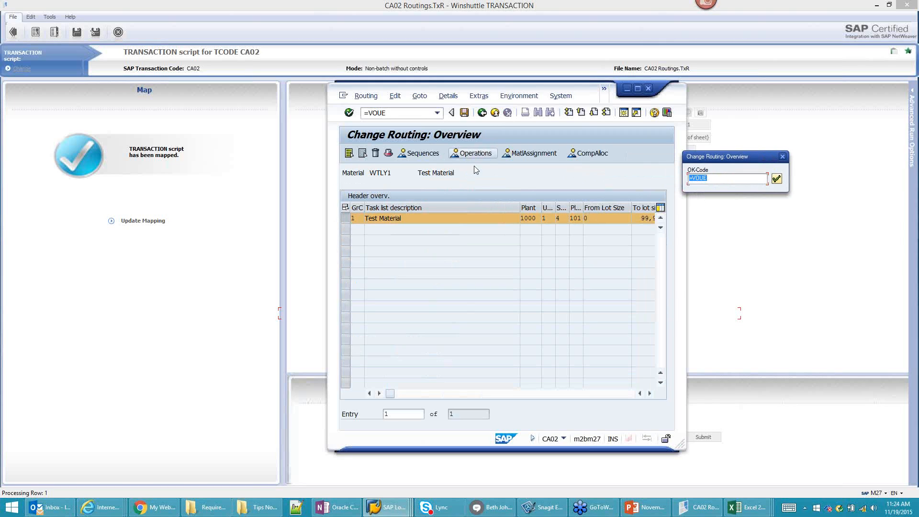
pyautogui.click(777, 179)
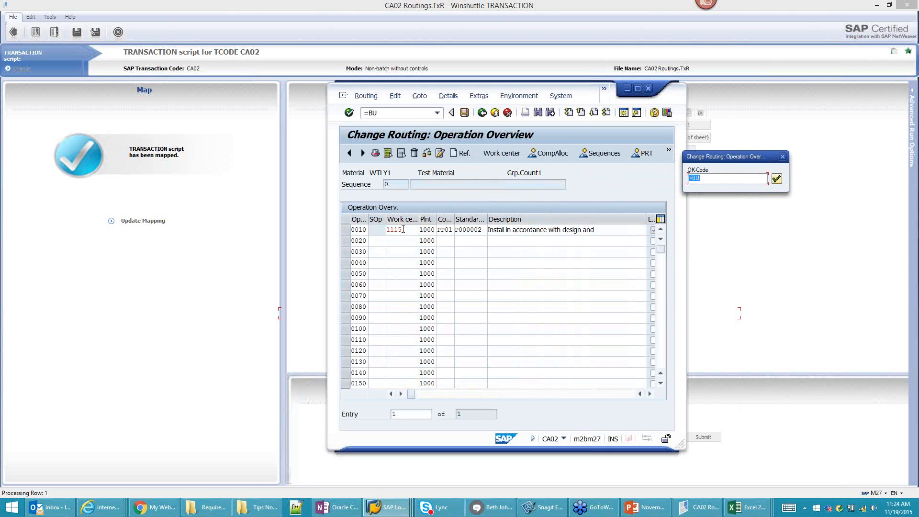
pyautogui.click(777, 180)
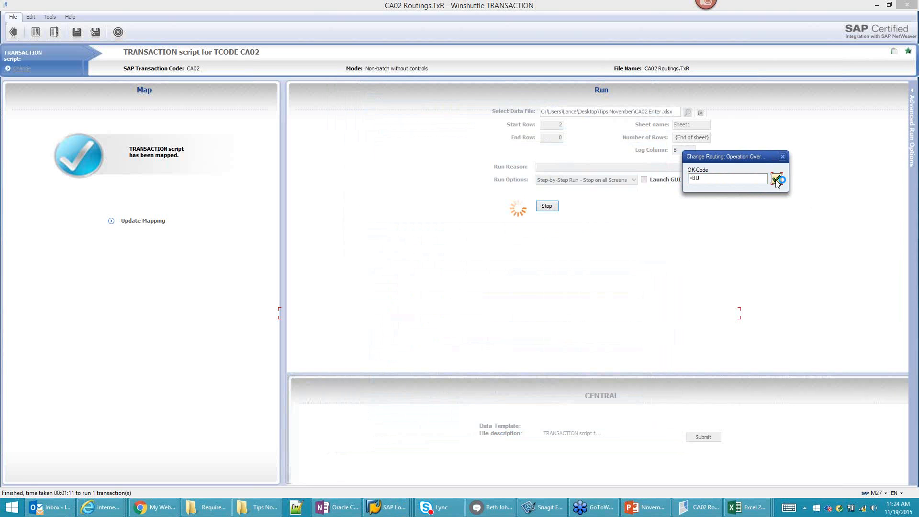
pyautogui.click(776, 180)
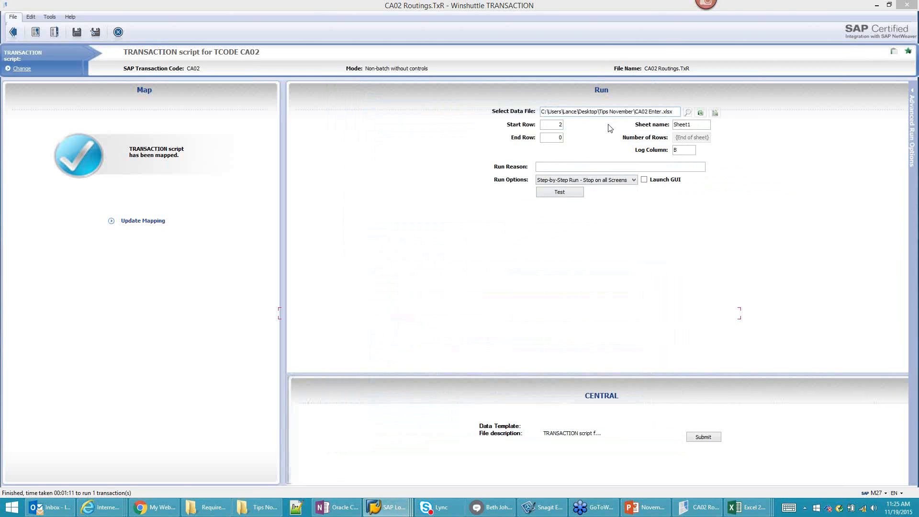
# Step: Set Start Row to 3 and launch a step-by-step test, answering No to both prompts
pyautogui.click(560, 125)
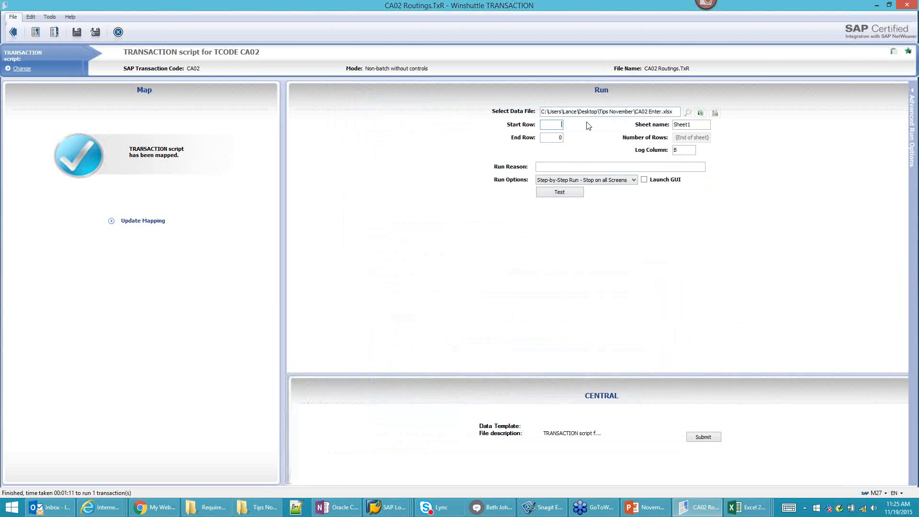
pyautogui.write('3')
pyautogui.click(568, 191)
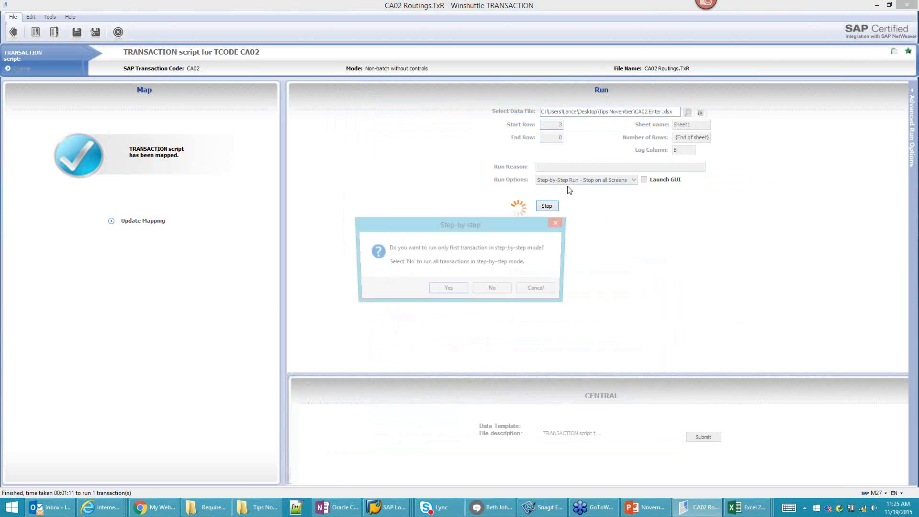
pyautogui.click(493, 290)
pyautogui.click(487, 290)
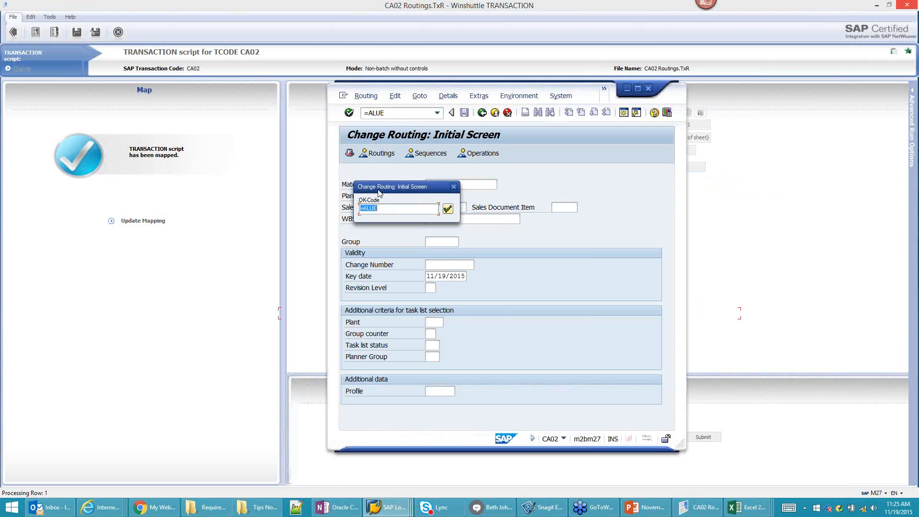
# Step: Step WTLY2's routing through each OK-Code popup to the operation list until the run finishes
pyautogui.moveTo(386, 186); pyautogui.dragTo(601, 169)
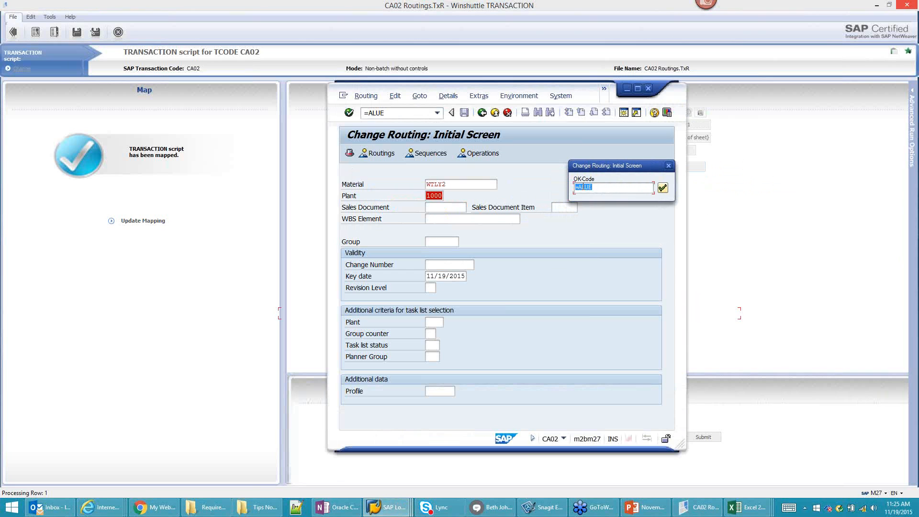
pyautogui.click(663, 188)
pyautogui.moveTo(651, 168); pyautogui.dragTo(684, 164)
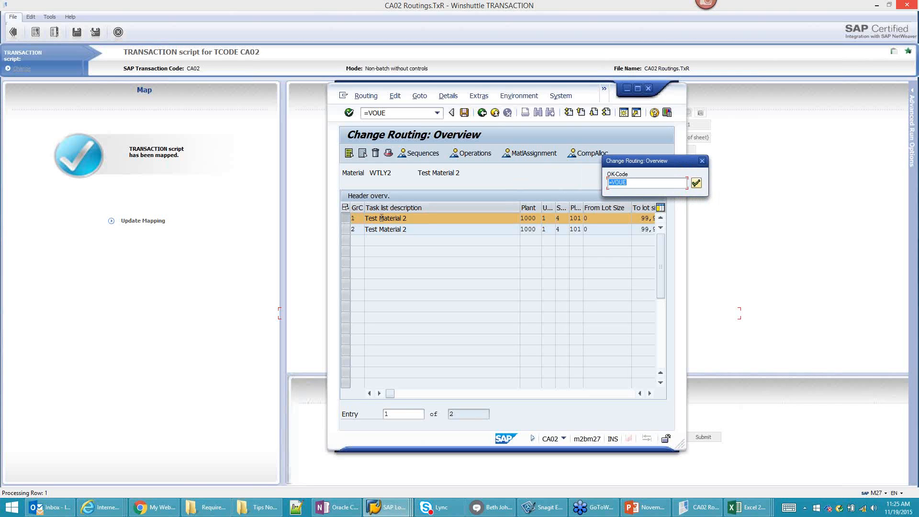
pyautogui.click(696, 183)
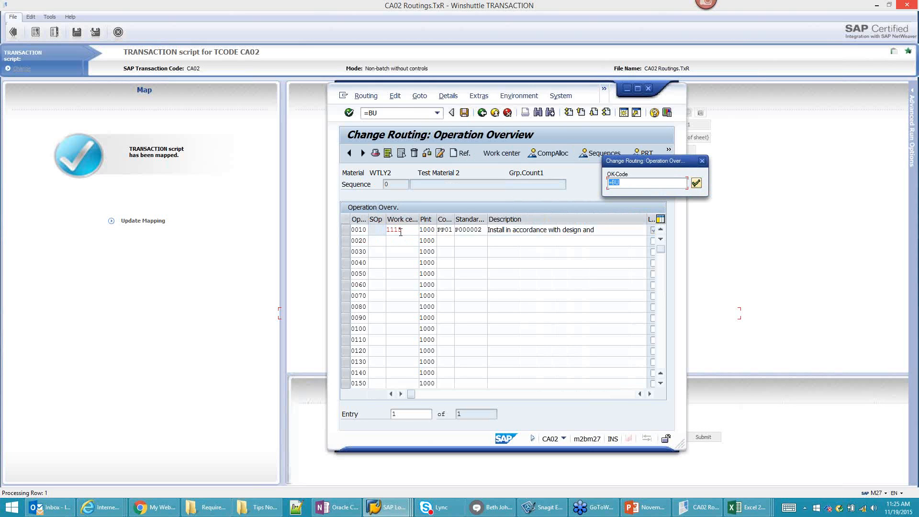
pyautogui.click(696, 183)
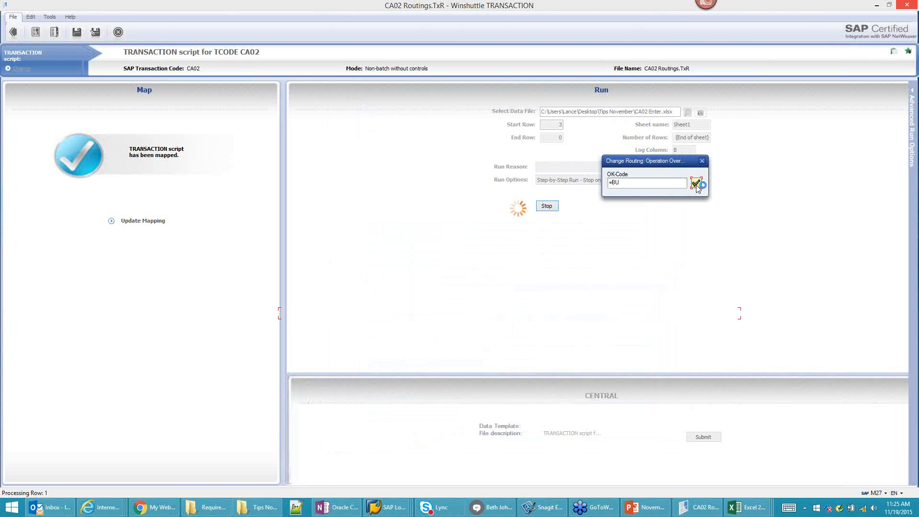
pyautogui.click(696, 185)
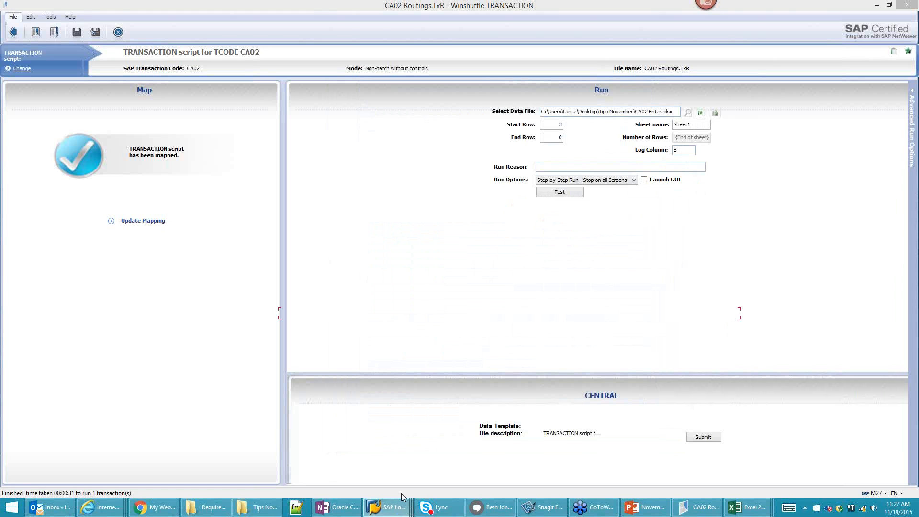
# Step: In Display Material for WTLY1, deselect all views and choose only Basic Data 1
pyautogui.moveTo(386, 507)
pyautogui.click(463, 462)
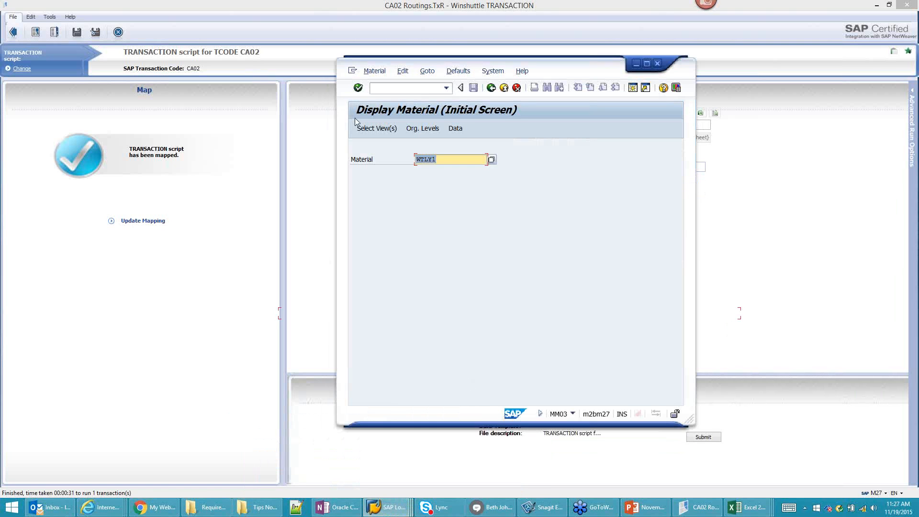
pyautogui.click(378, 128)
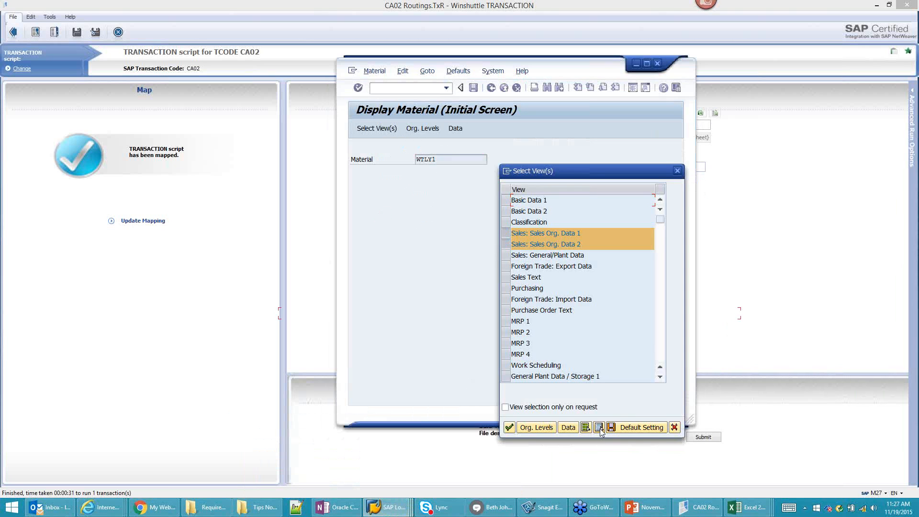
pyautogui.click(599, 427)
pyautogui.click(505, 200)
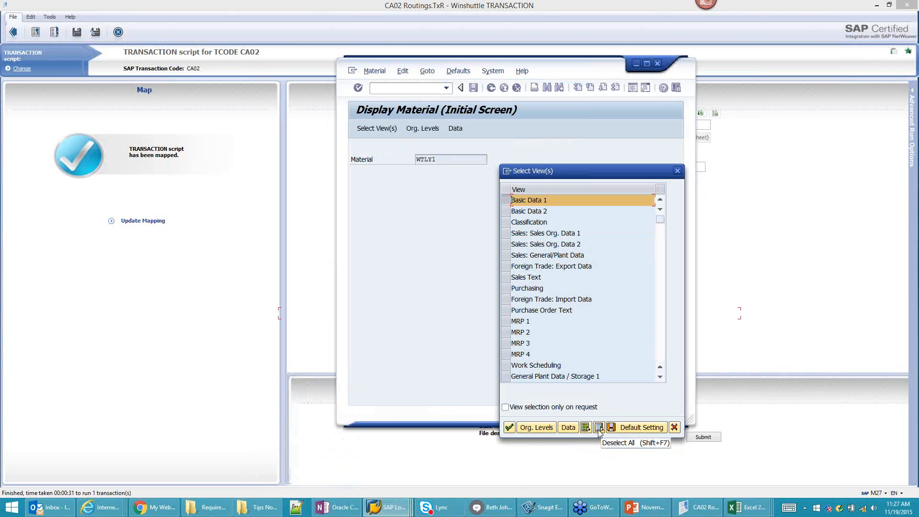
pyautogui.moveTo(599, 172); pyautogui.dragTo(553, 173)
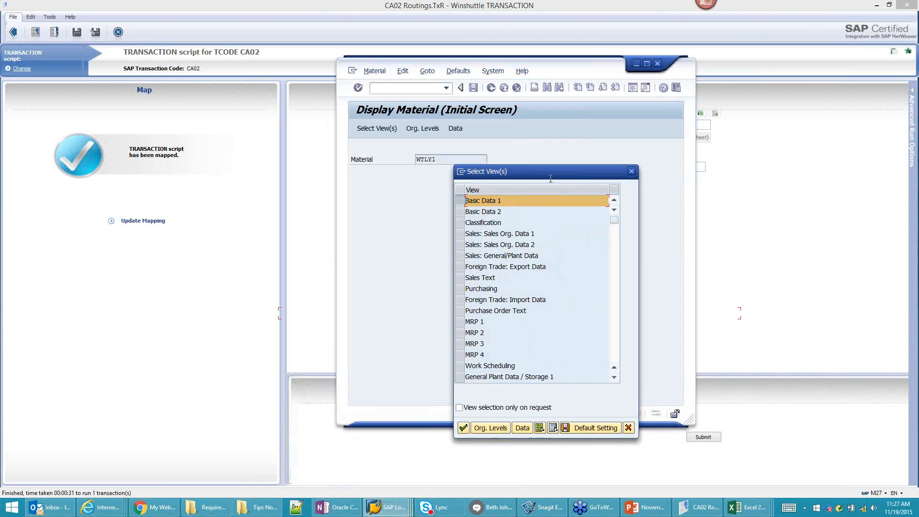